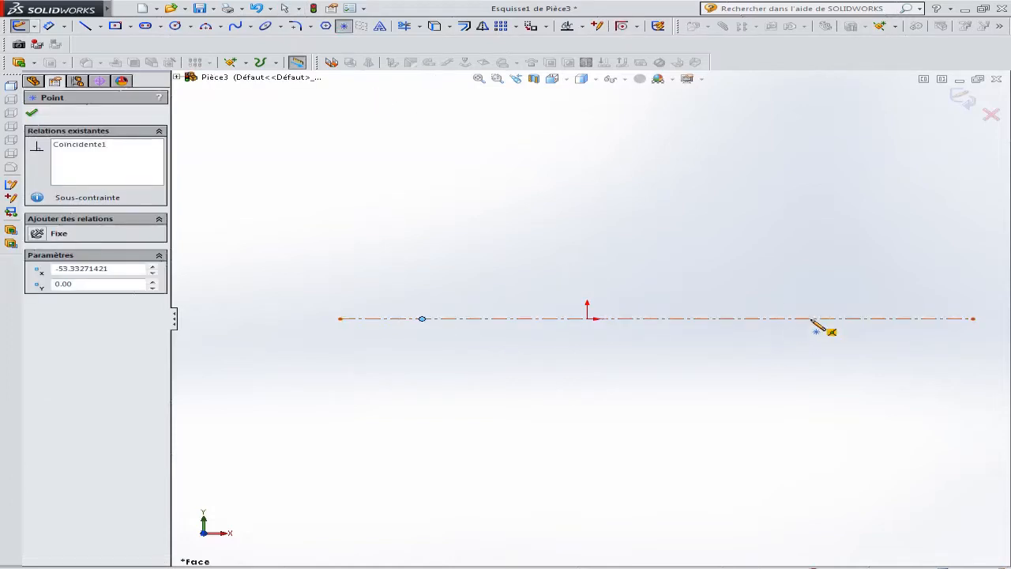
Place a second point on the centerline at about X 80 mm and set the distance between the two points to 110 mm.
click(835, 318)
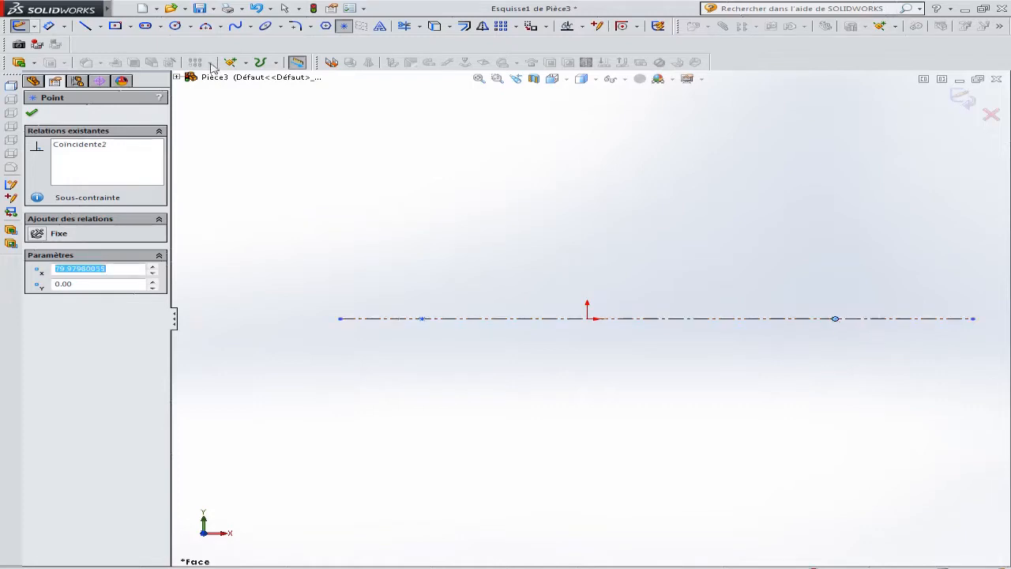
click(49, 26)
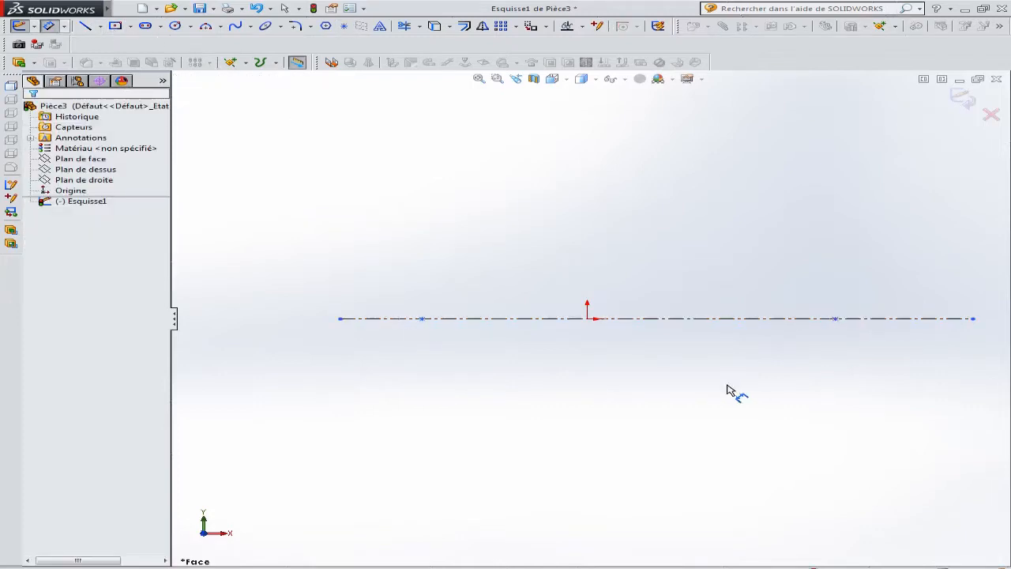
click(836, 320)
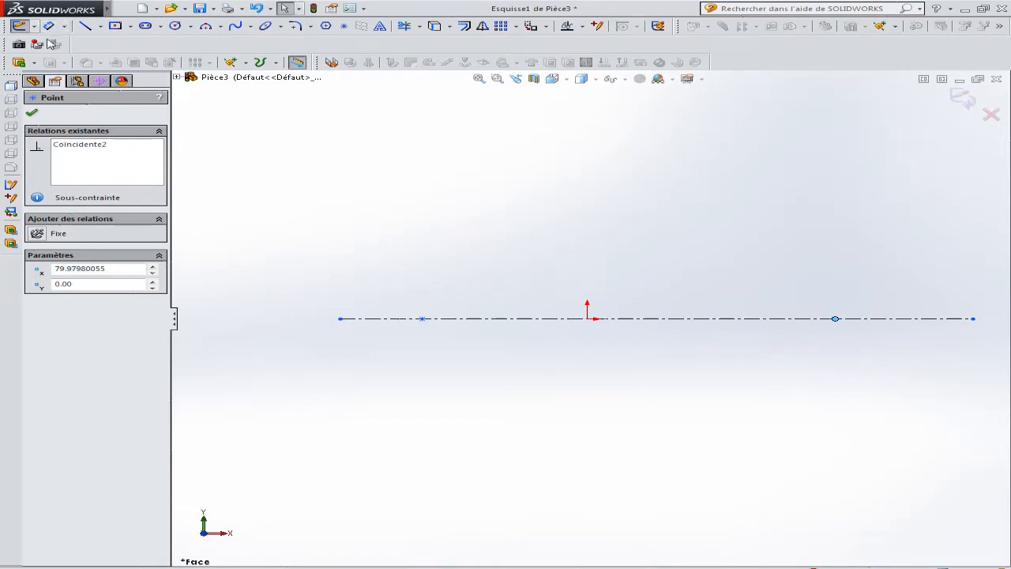
click(52, 26)
click(422, 319)
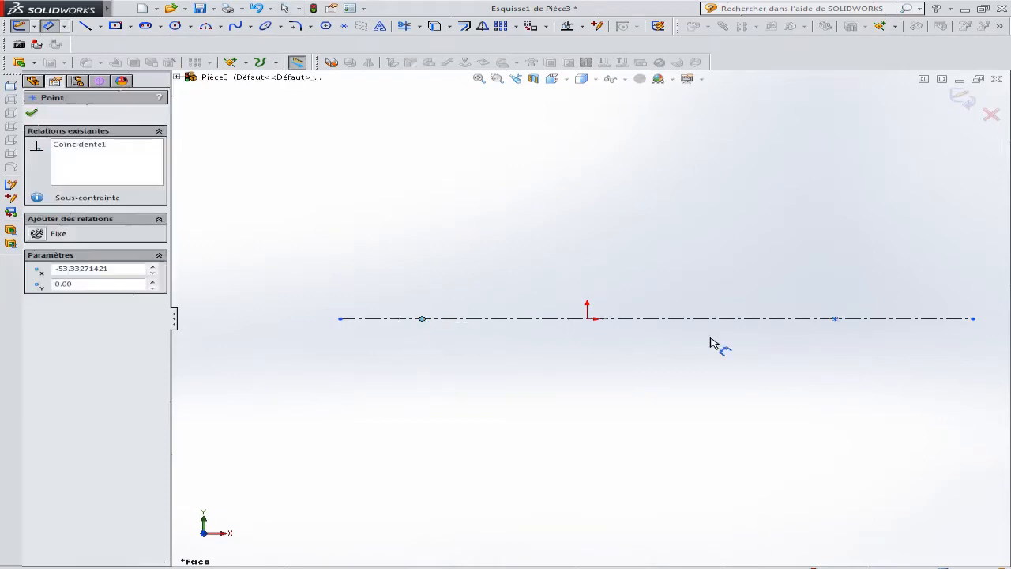
click(836, 319)
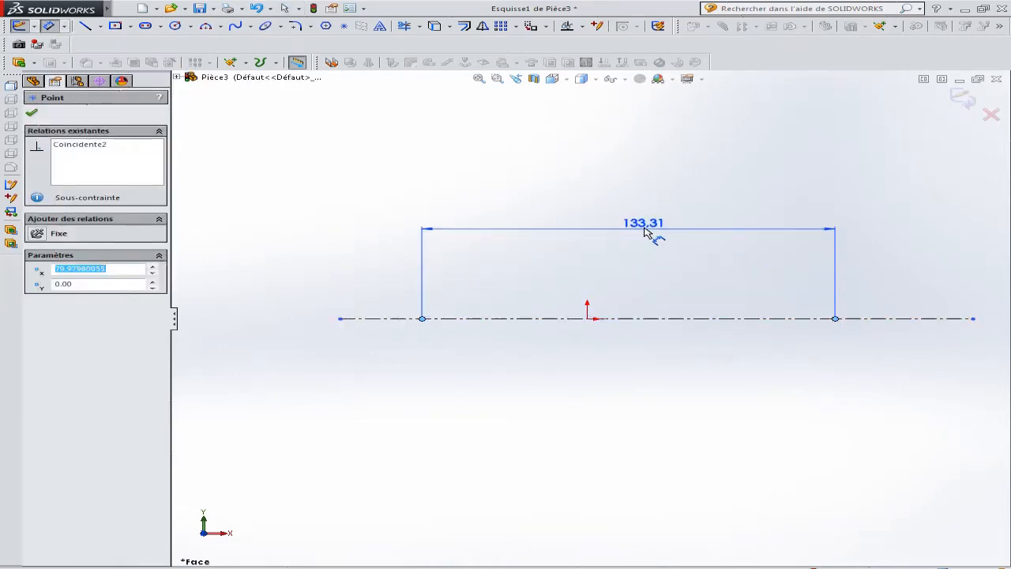
click(638, 220)
text(110)
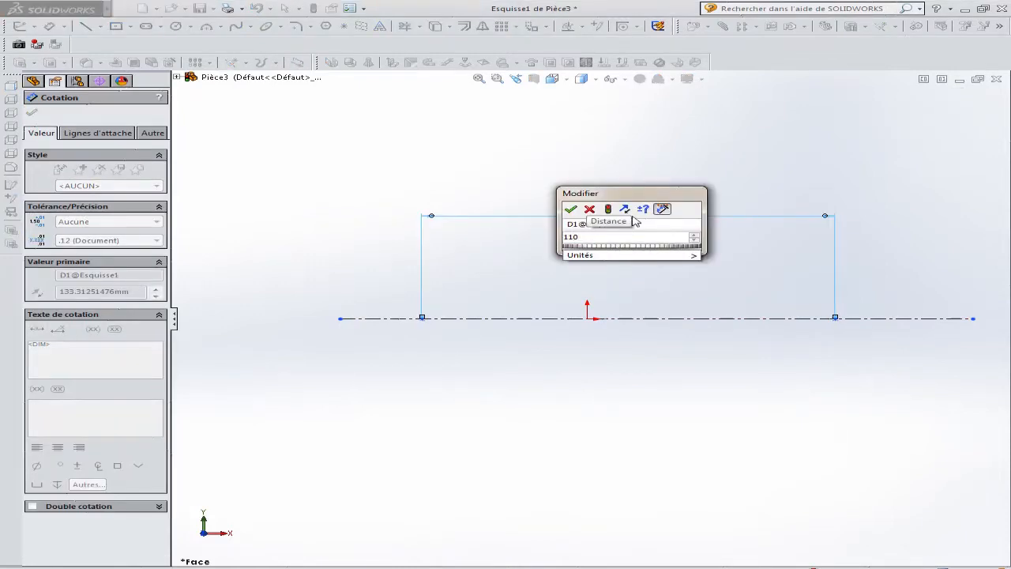
key(Return)
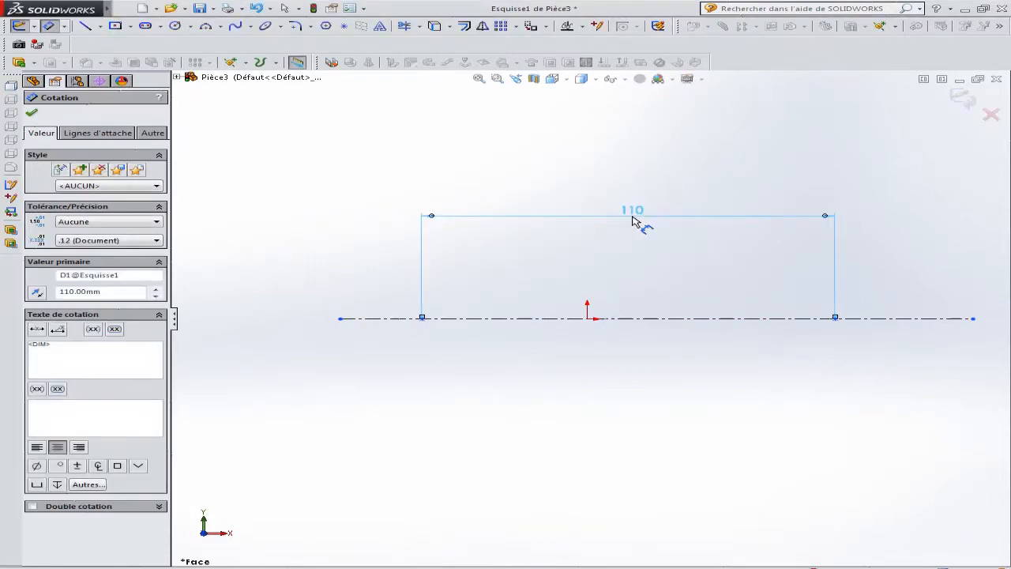
key(Escape)
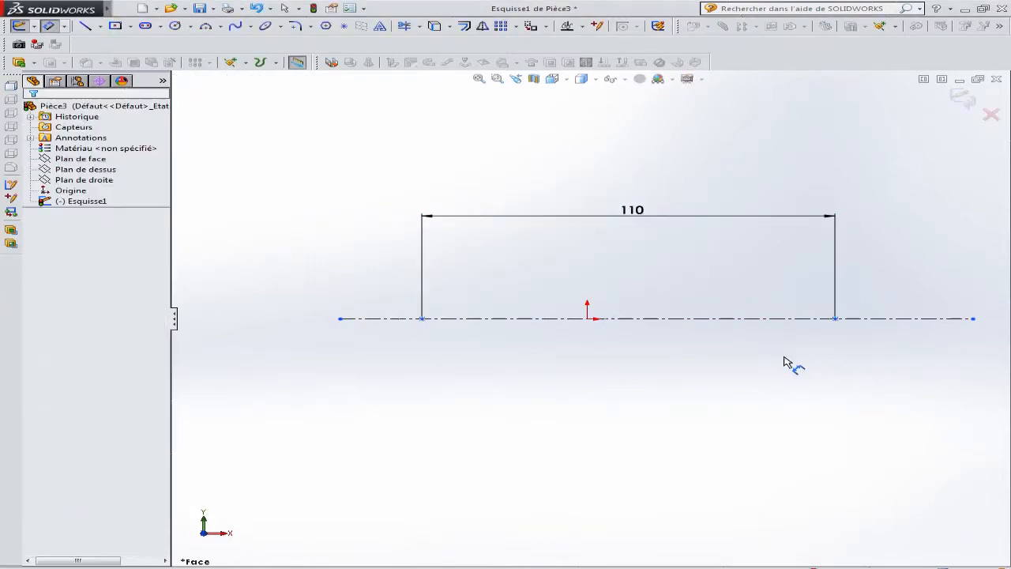
Dimension the left point from the origin at 55 mm.
click(589, 319)
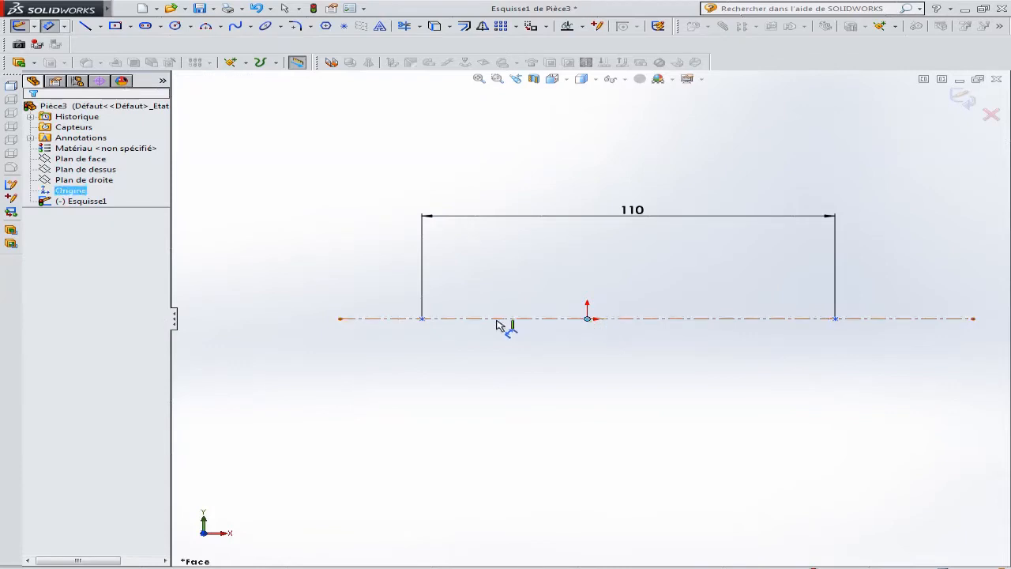
click(421, 319)
click(462, 286)
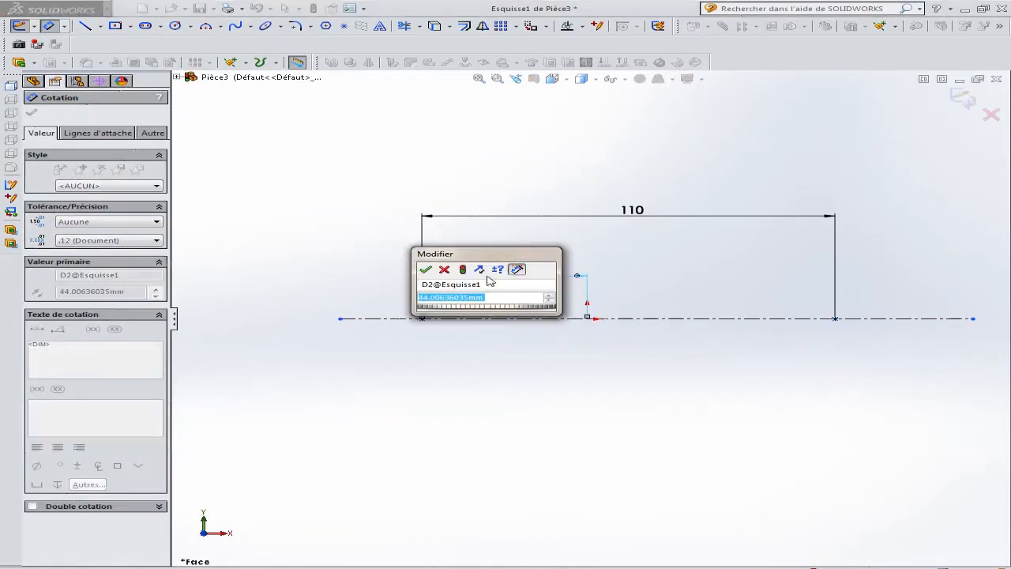
text(55)
key(Return)
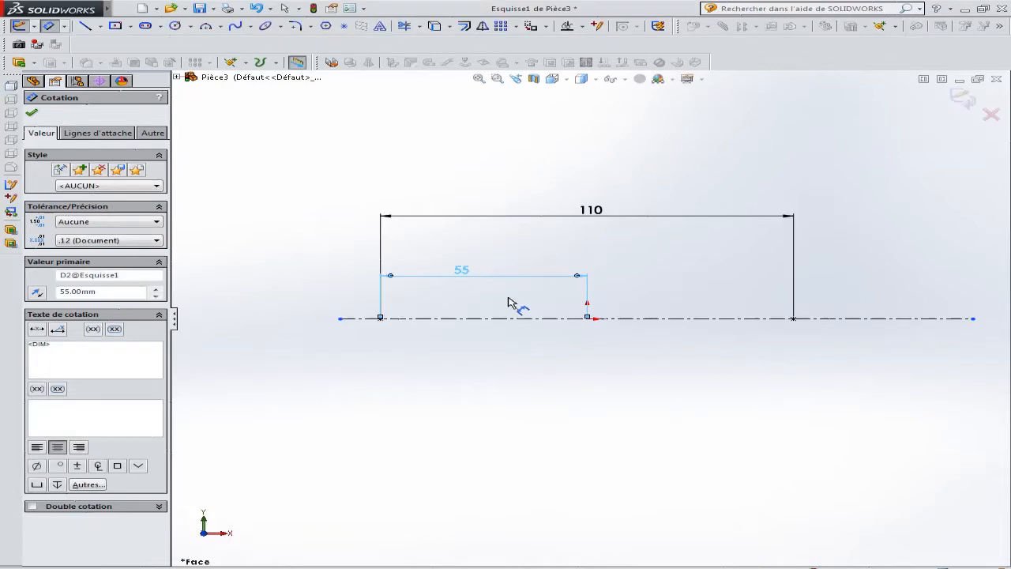
click(703, 389)
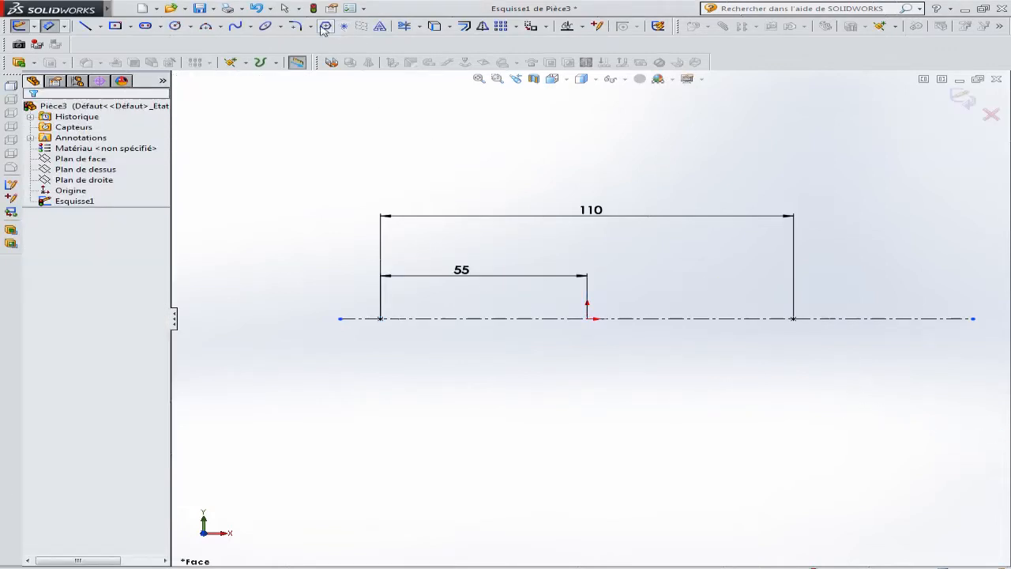
Draw a circle of about 16 mm radius centred on the left point and one of about 19 mm radius on the right point.
click(175, 26)
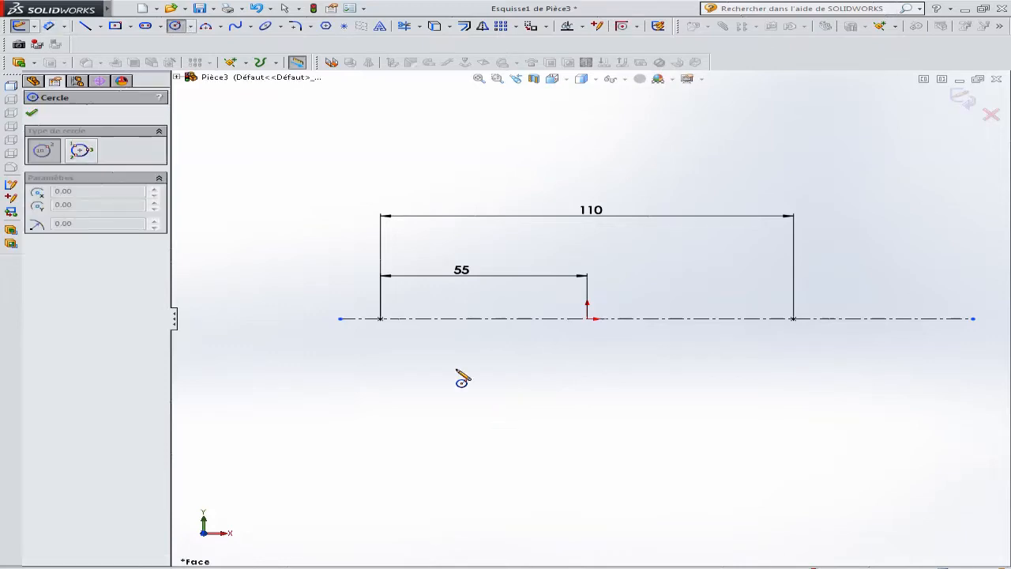
click(380, 318)
click(391, 364)
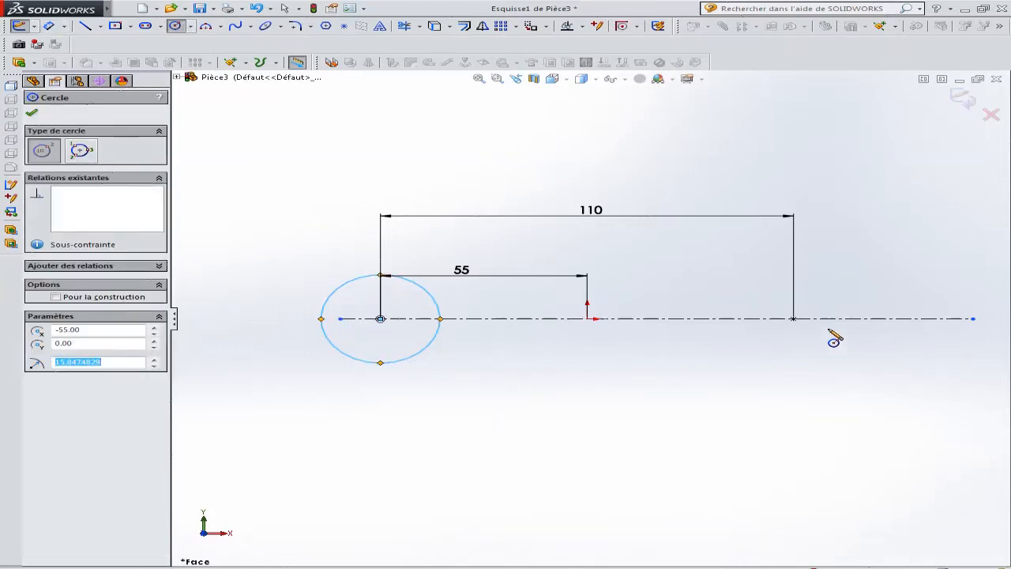
click(793, 319)
click(814, 369)
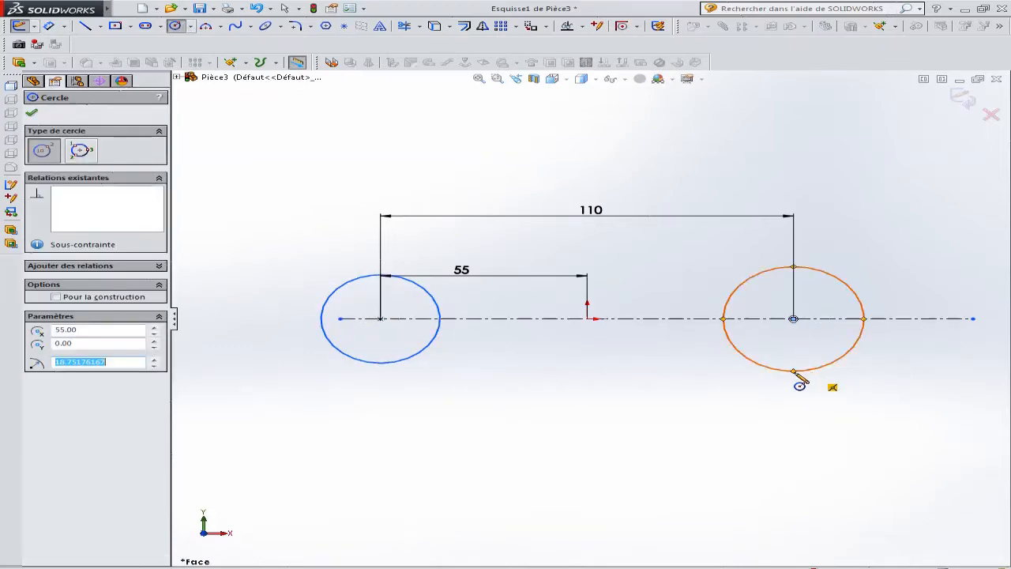
Dimension the left circle with a diameter of 32 mm.
click(49, 28)
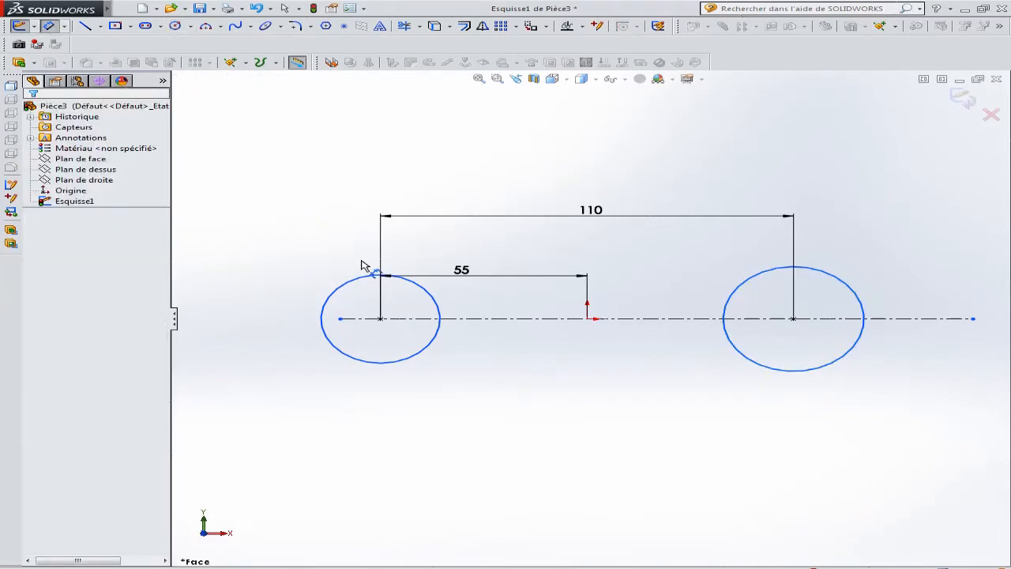
click(349, 282)
click(297, 224)
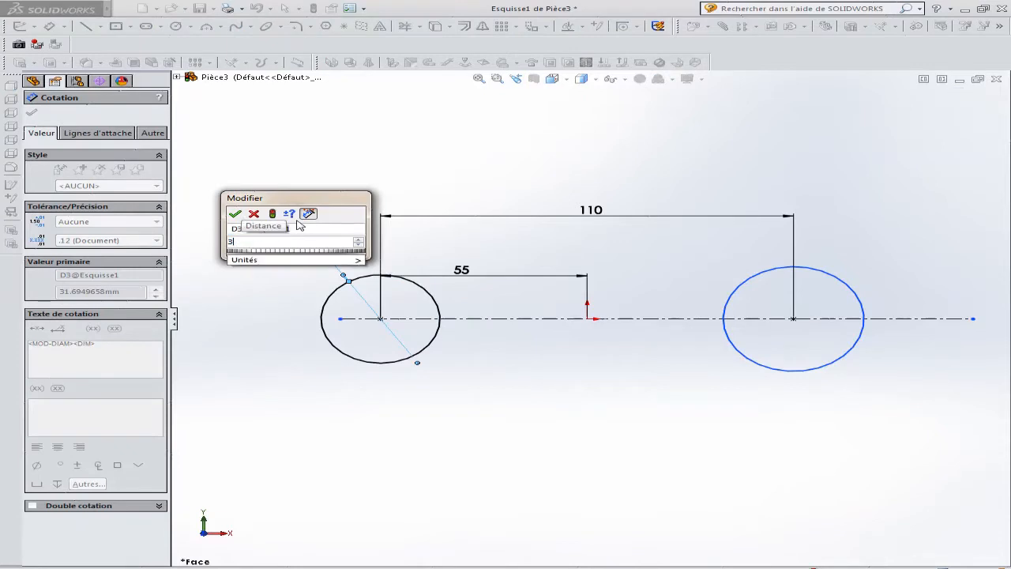
text(32)
key(Return)
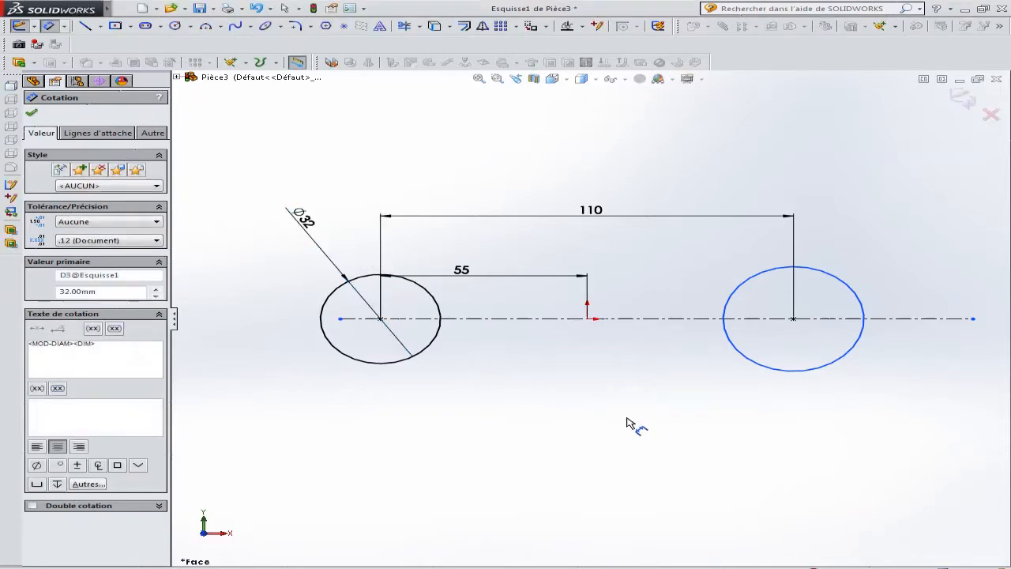
Dimension the right circle with a diameter of 29 mm.
click(828, 382)
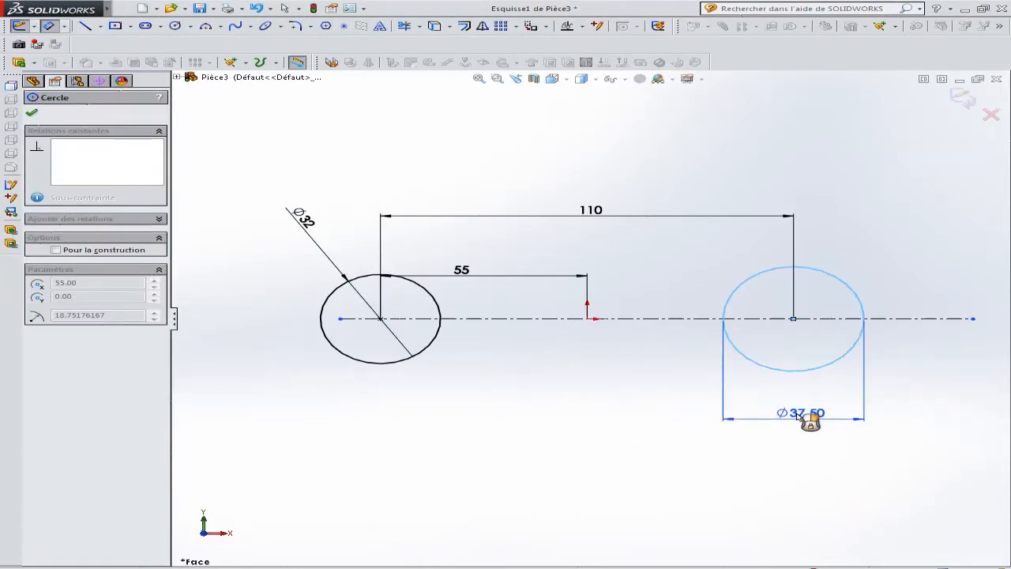
click(837, 246)
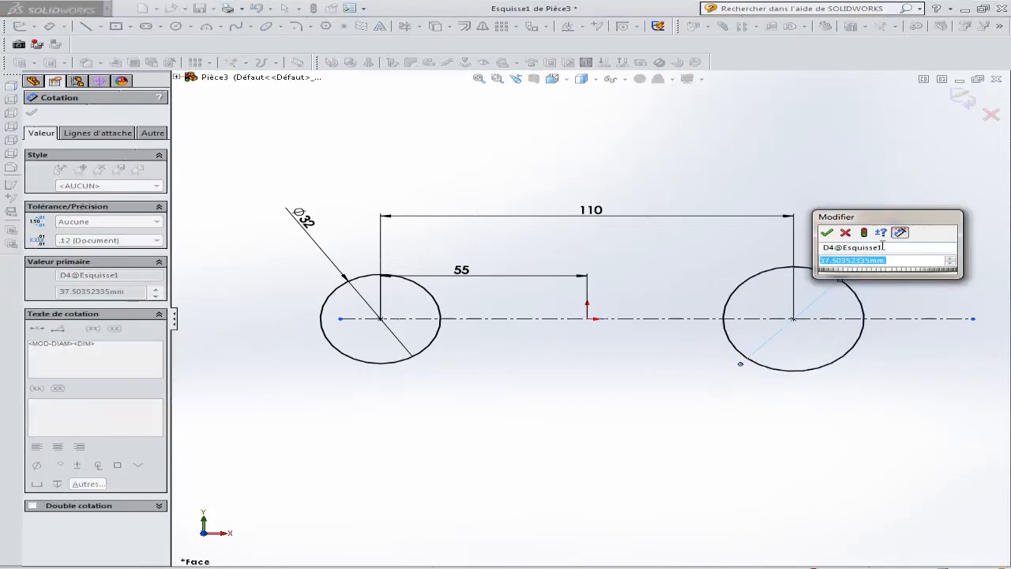
text(38)
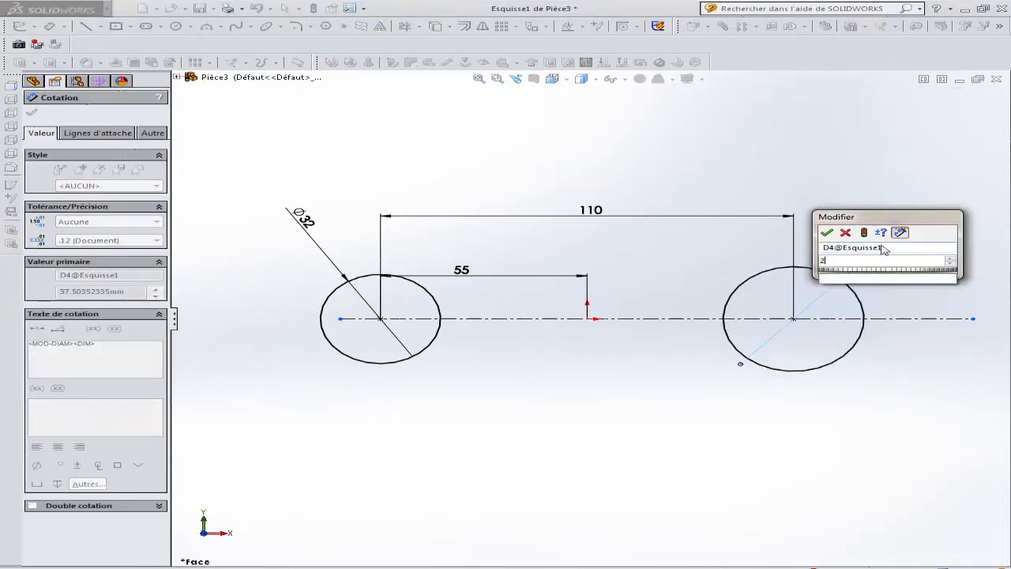
key(Return)
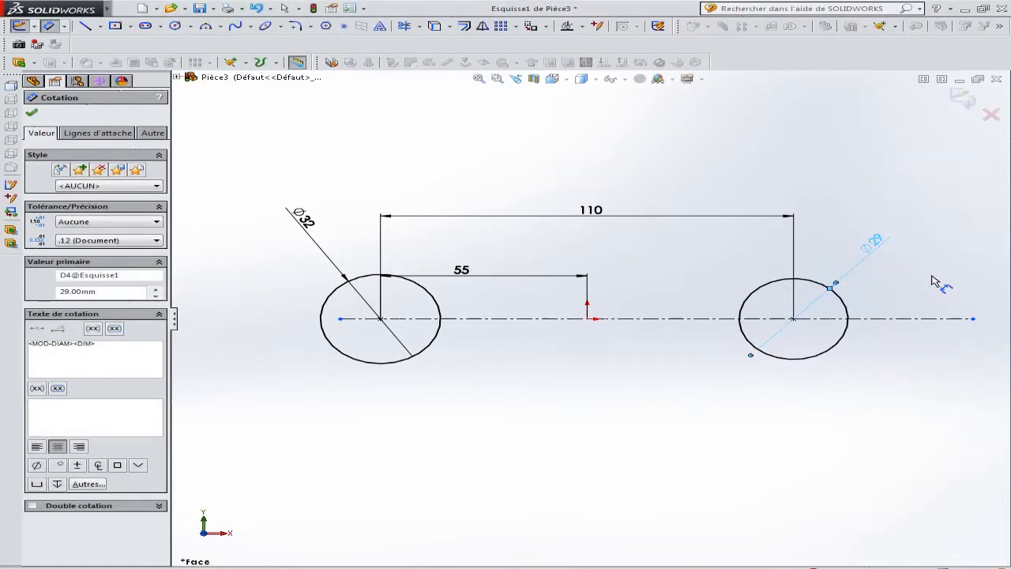
click(684, 415)
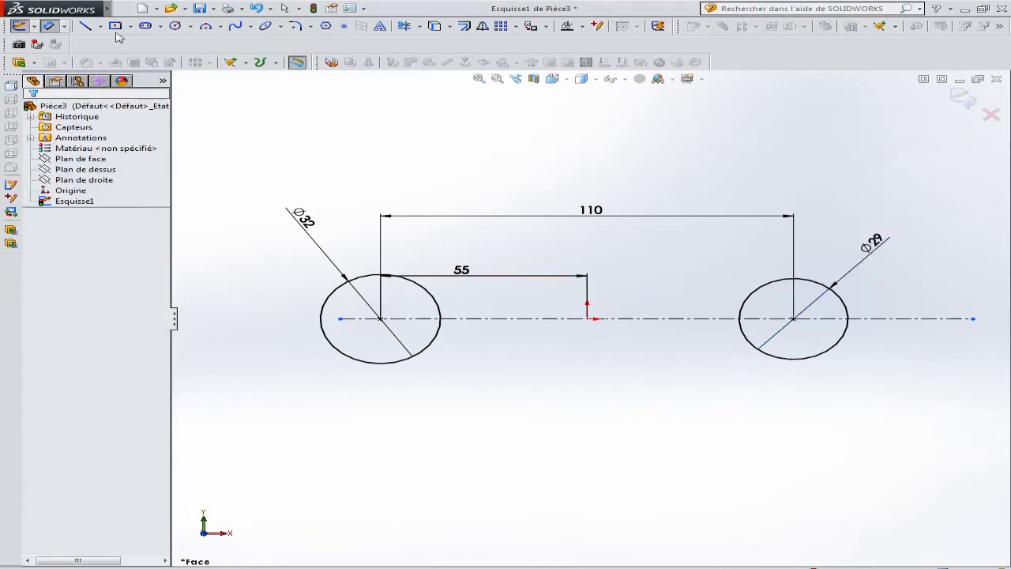
Draw a closed rectangle of lines about 98 mm long and 9 mm high across the centerline, with its ends inside the two circles.
click(85, 26)
click(406, 303)
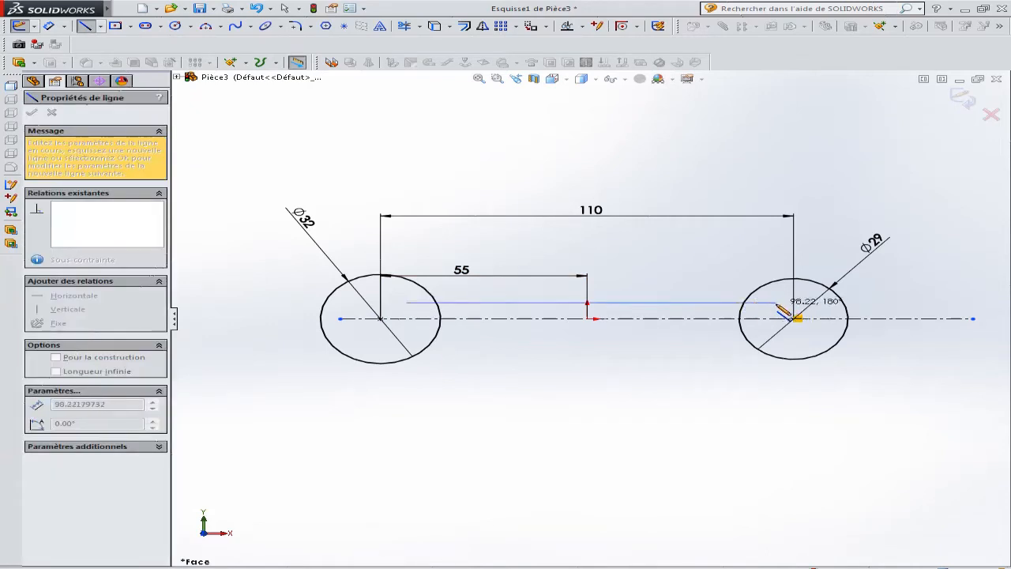
click(775, 303)
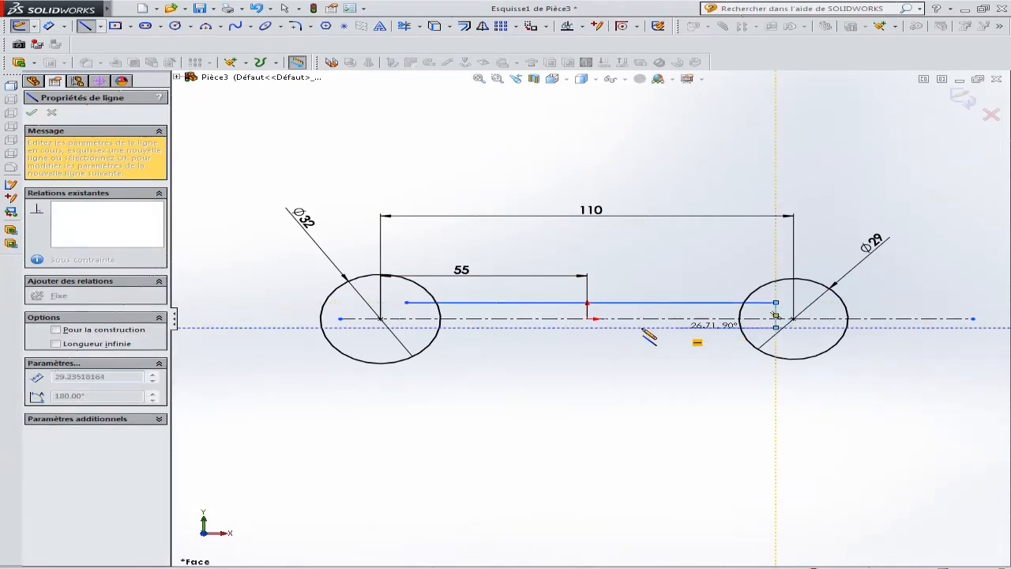
click(407, 326)
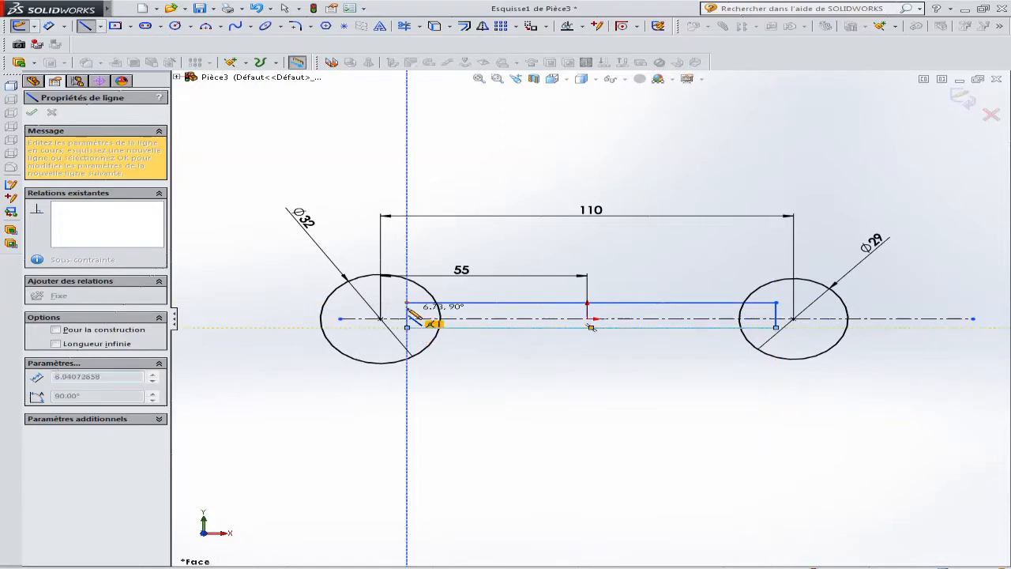
click(407, 303)
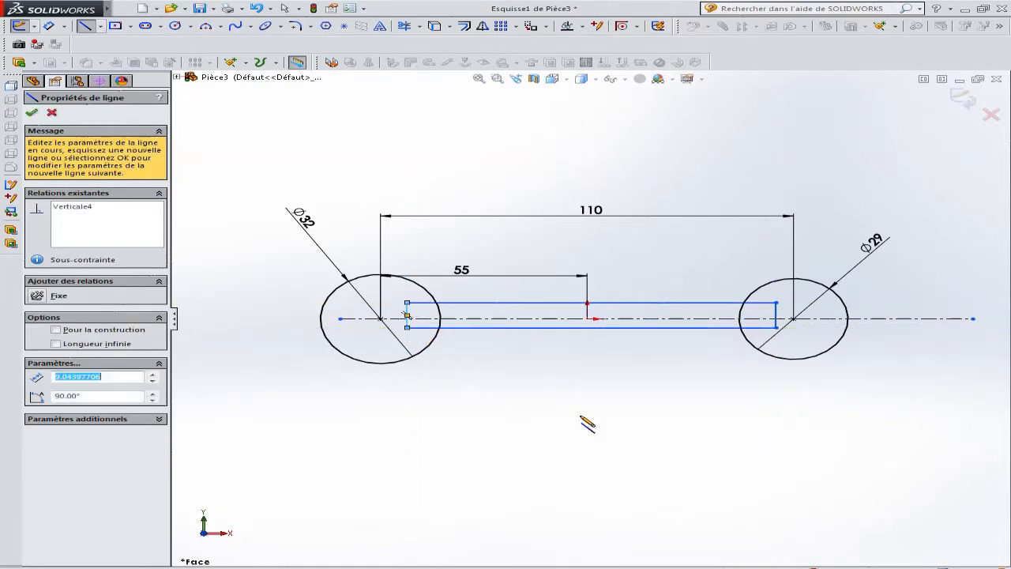
Set the distance between the rectangle's two long edges to 11 mm.
click(49, 25)
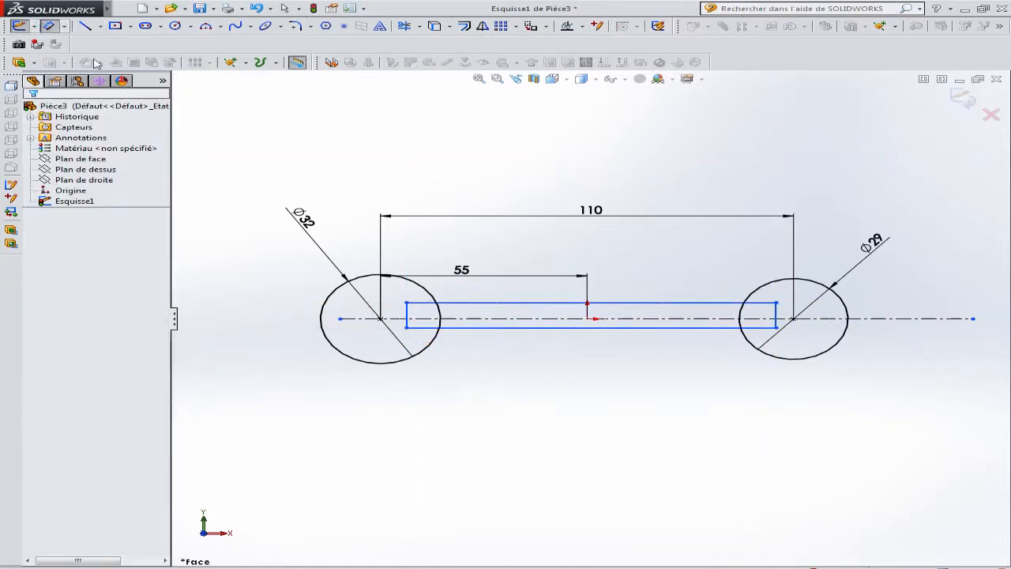
click(629, 302)
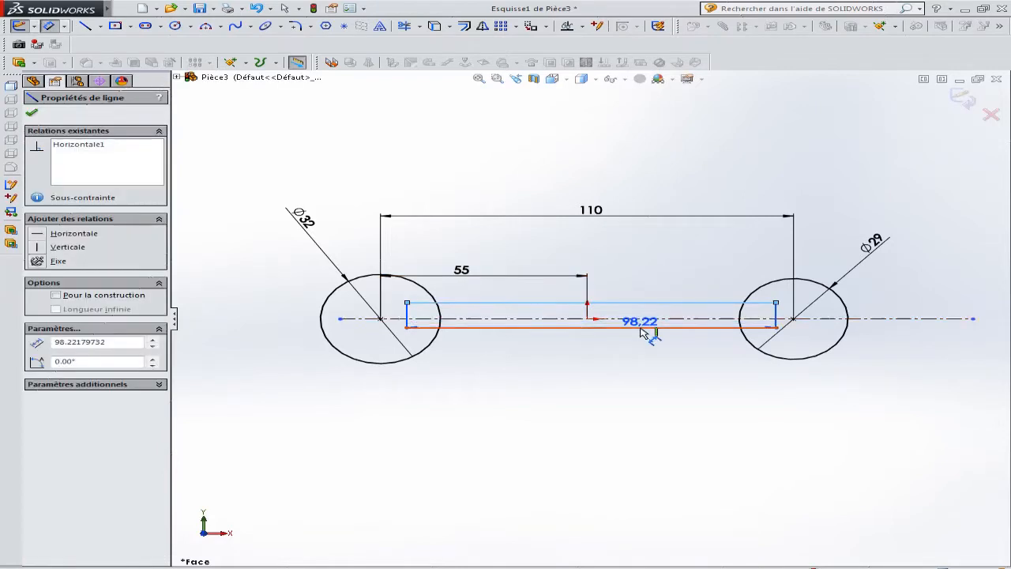
click(646, 326)
click(659, 371)
text(11)
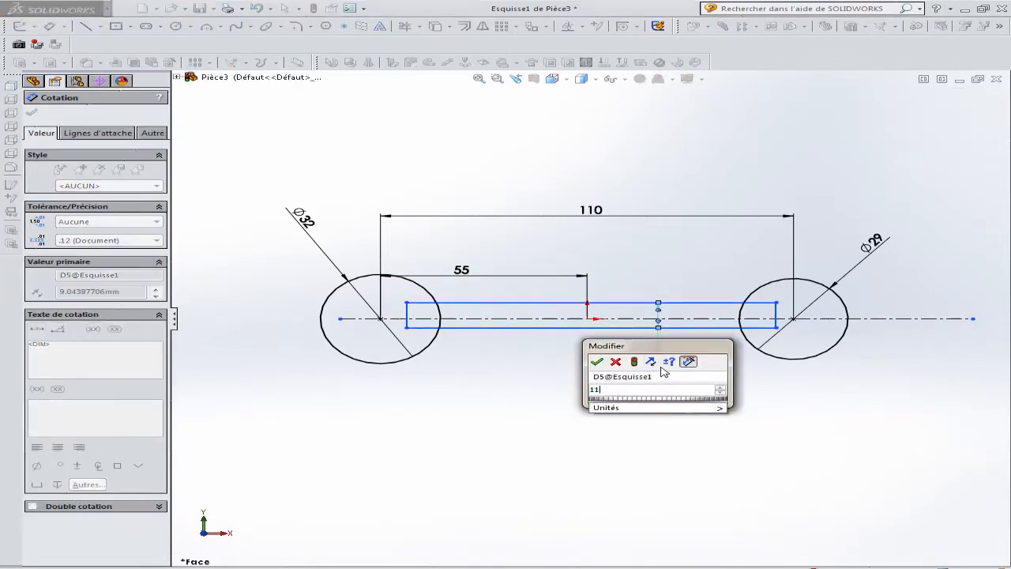
key(Return)
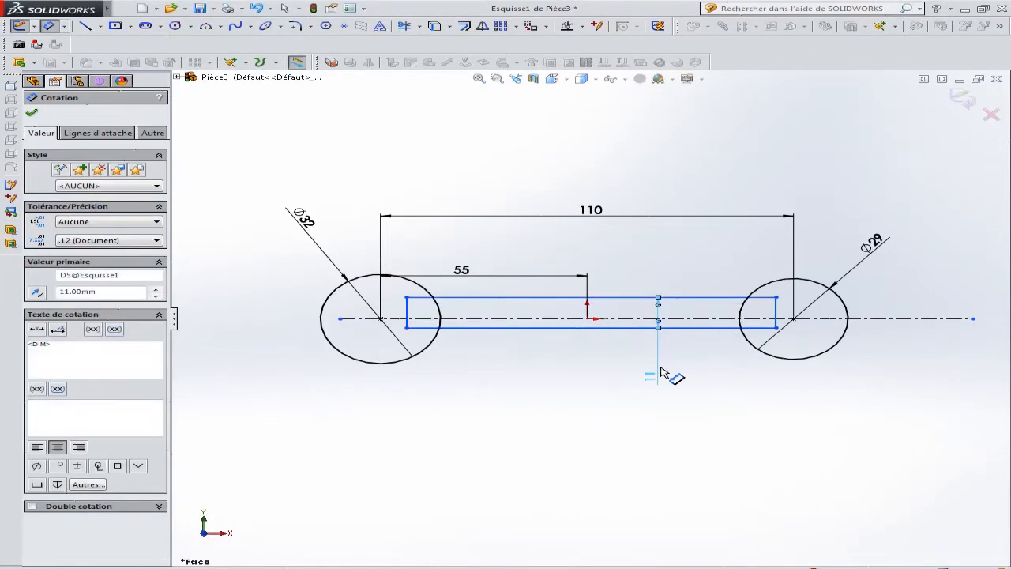
Add a 5.5 mm dimension between the rectangle's upper edge and the centerline.
click(640, 298)
click(620, 375)
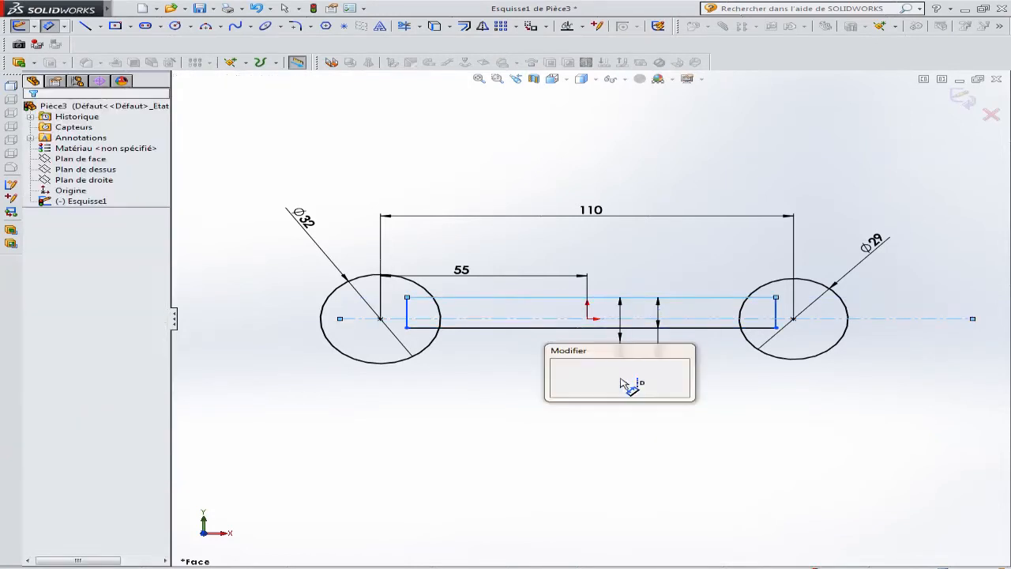
text(5.5)
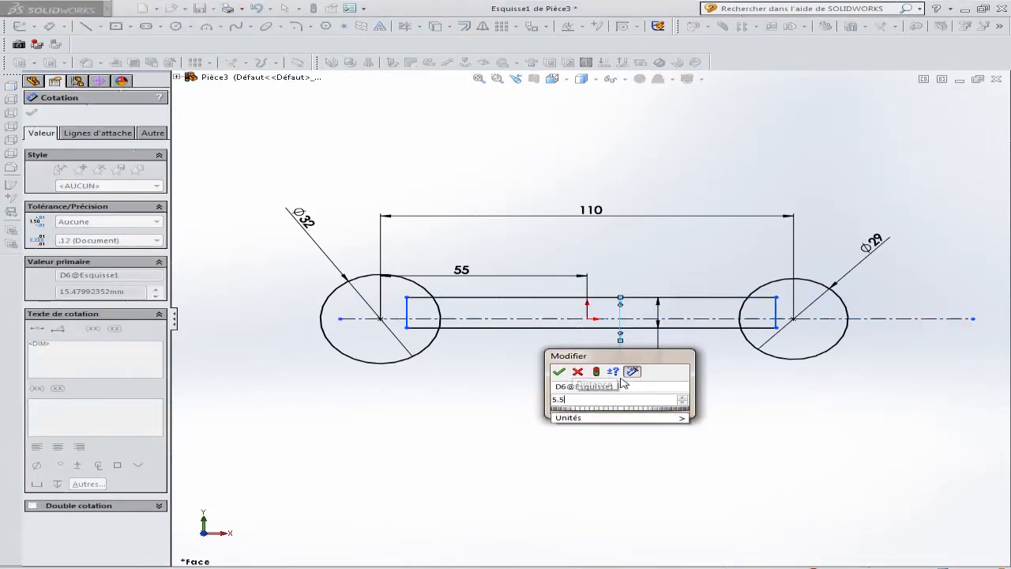
key(Return)
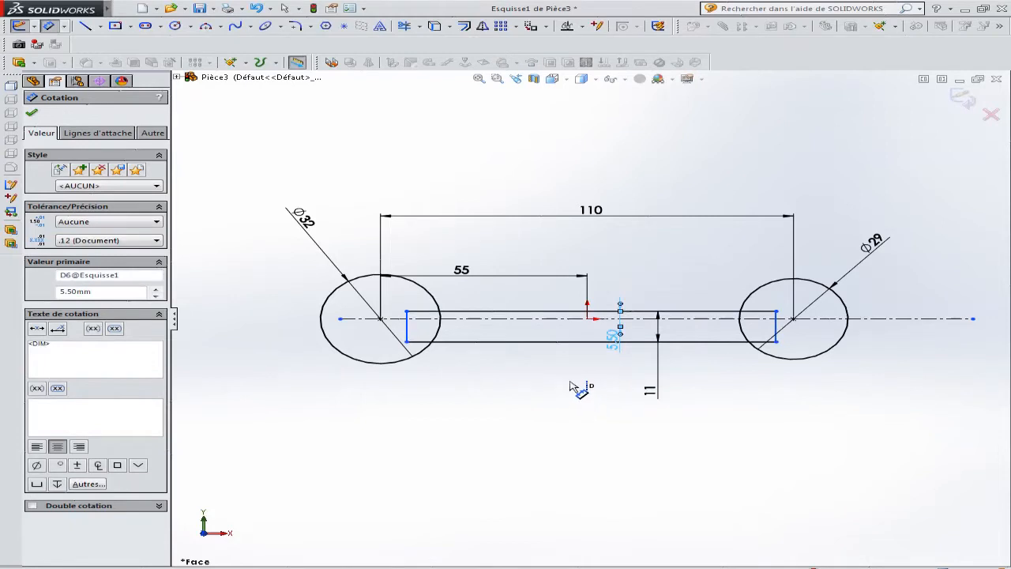
scroll(629, 357, down, 5)
scroll(630, 357, down, 1)
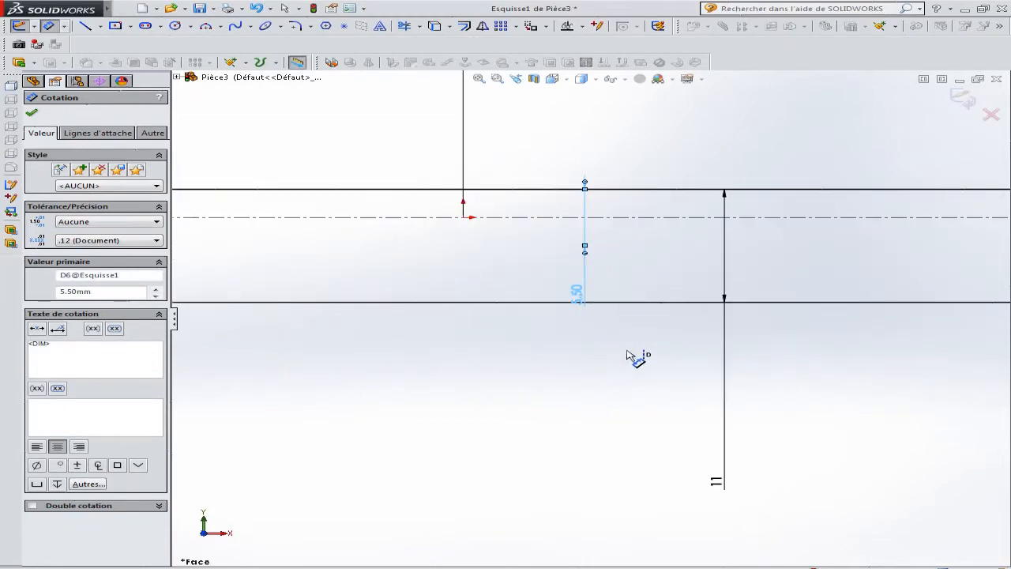
Replace the 5.5 mm dimension with a 5.5 mm distance between the rectangle's upper edge and the sketch origin.
scroll(630, 357, up, 2)
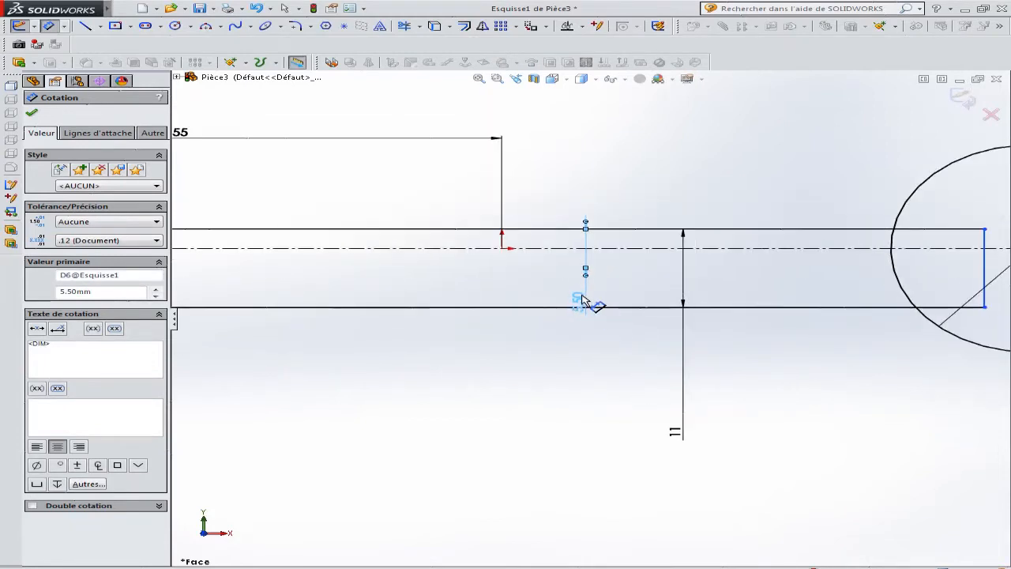
key(Delete)
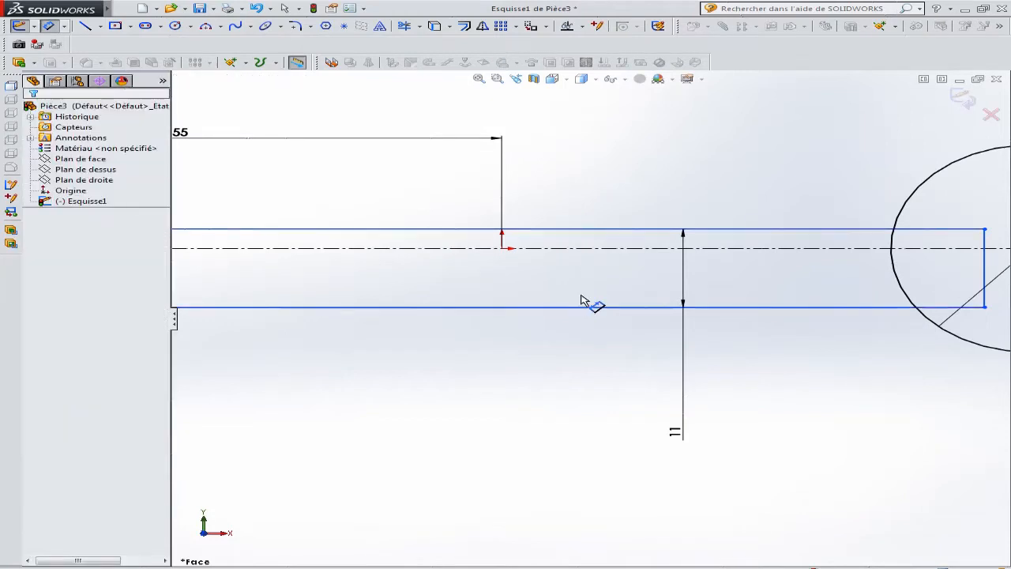
click(532, 239)
click(542, 248)
click(559, 204)
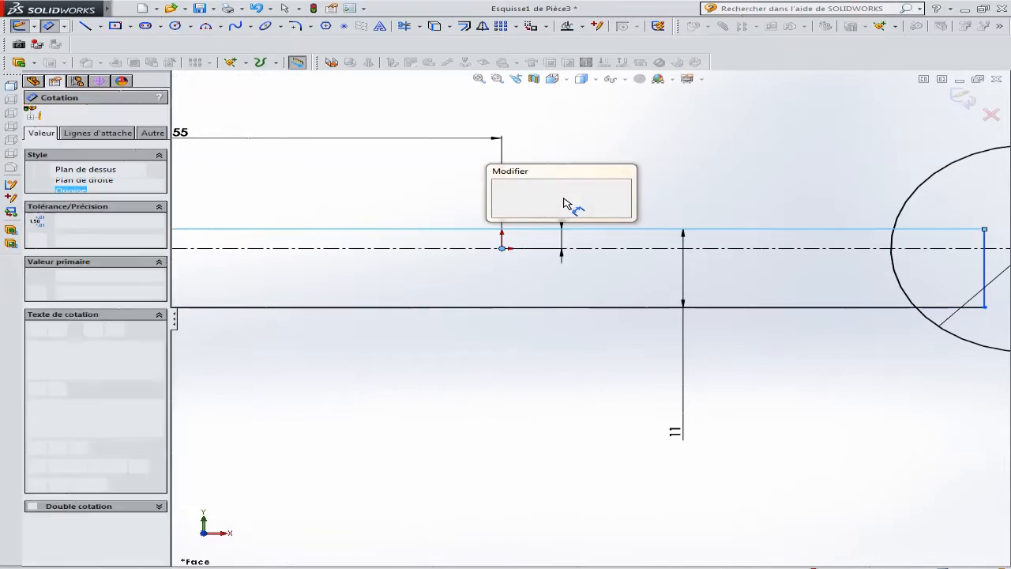
text(5.5)
key(Return)
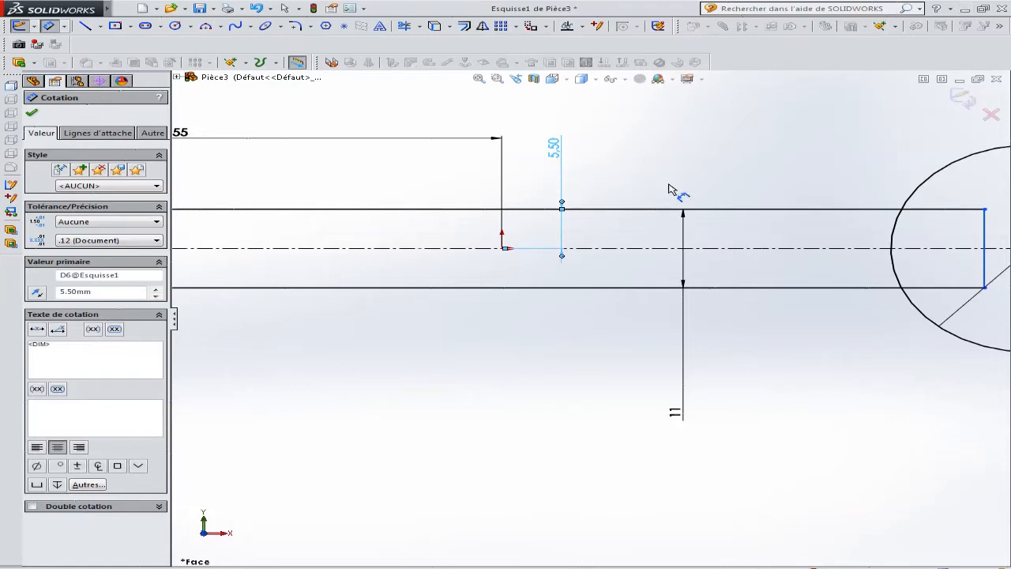
Trim the 32 mm circle's arc between the bar edges and the rectangle's three line portions inside that circle.
key(f)
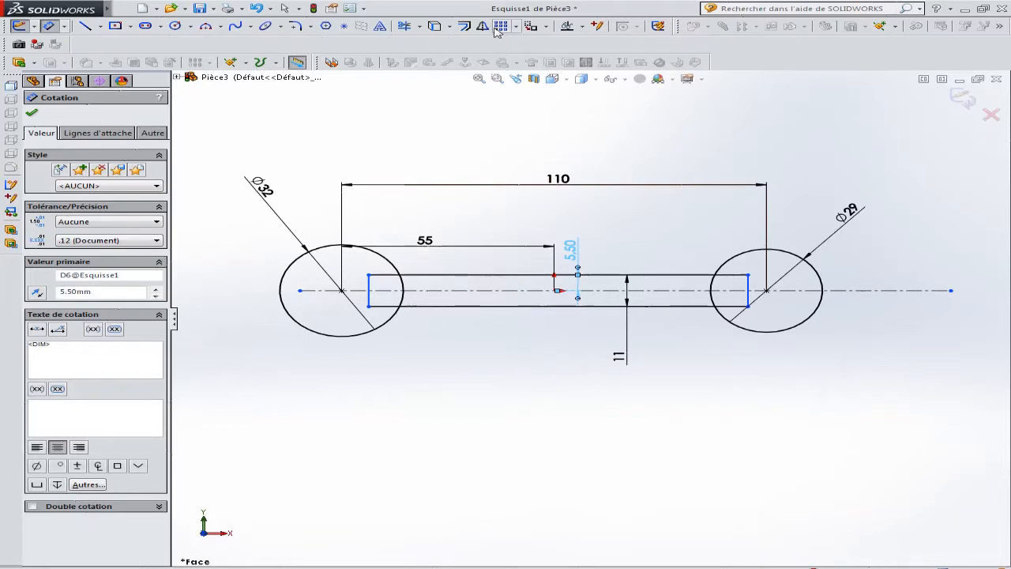
click(405, 27)
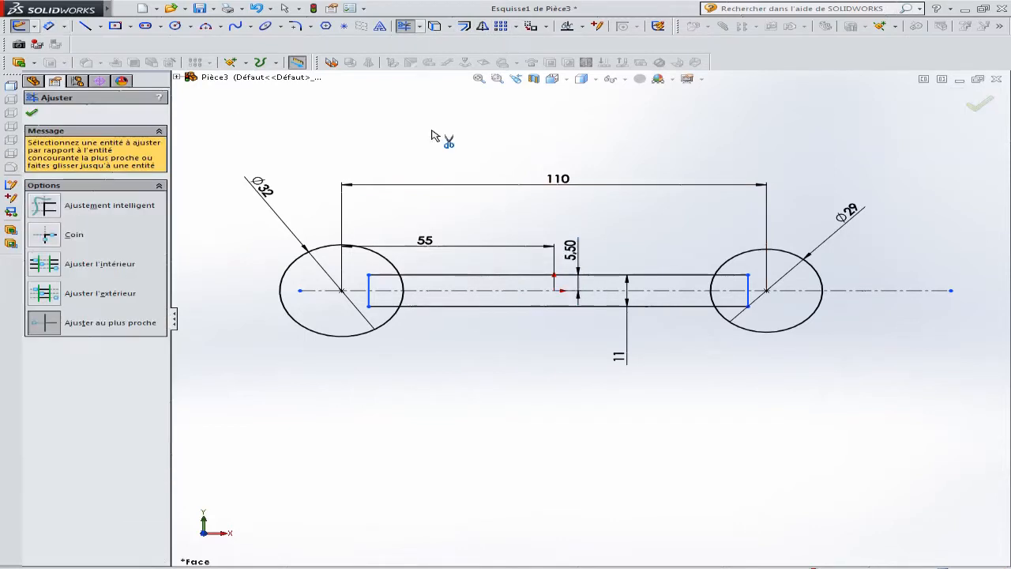
click(399, 300)
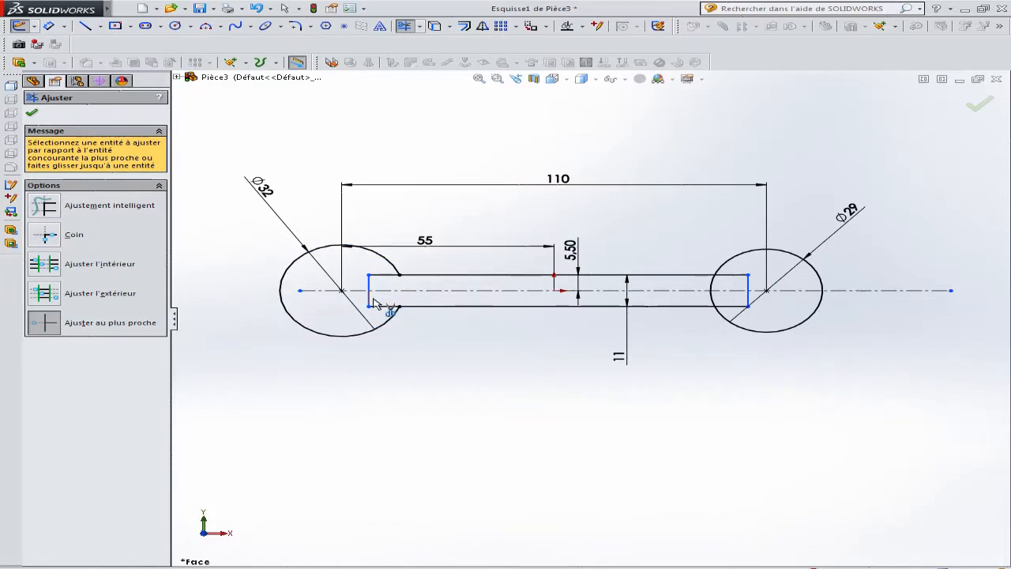
click(370, 282)
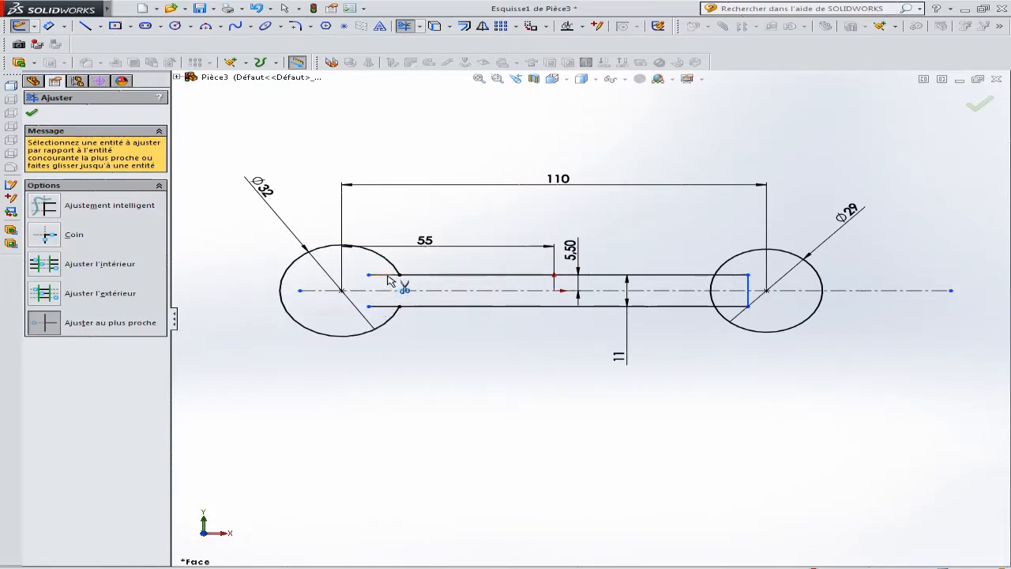
click(388, 277)
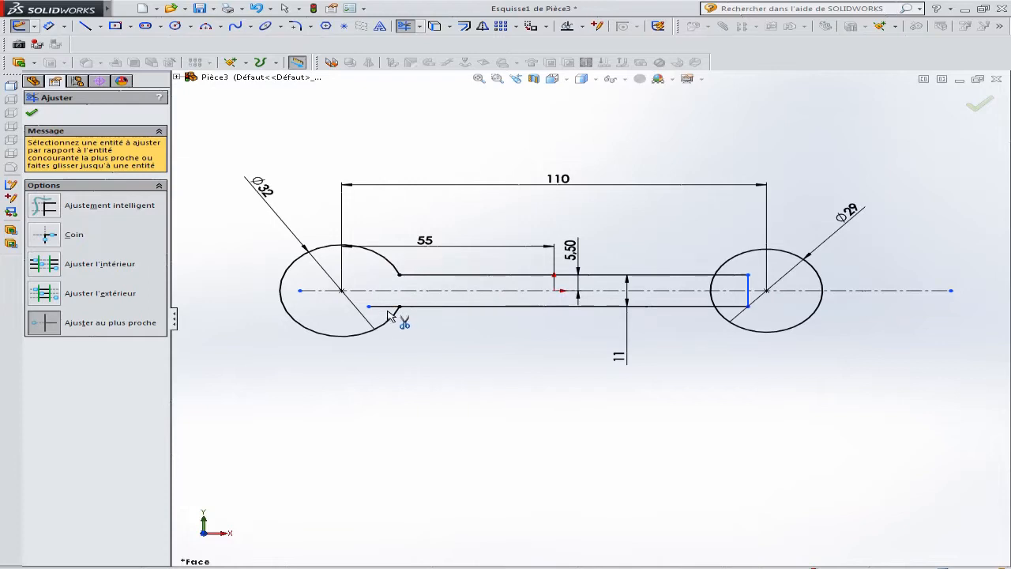
click(389, 307)
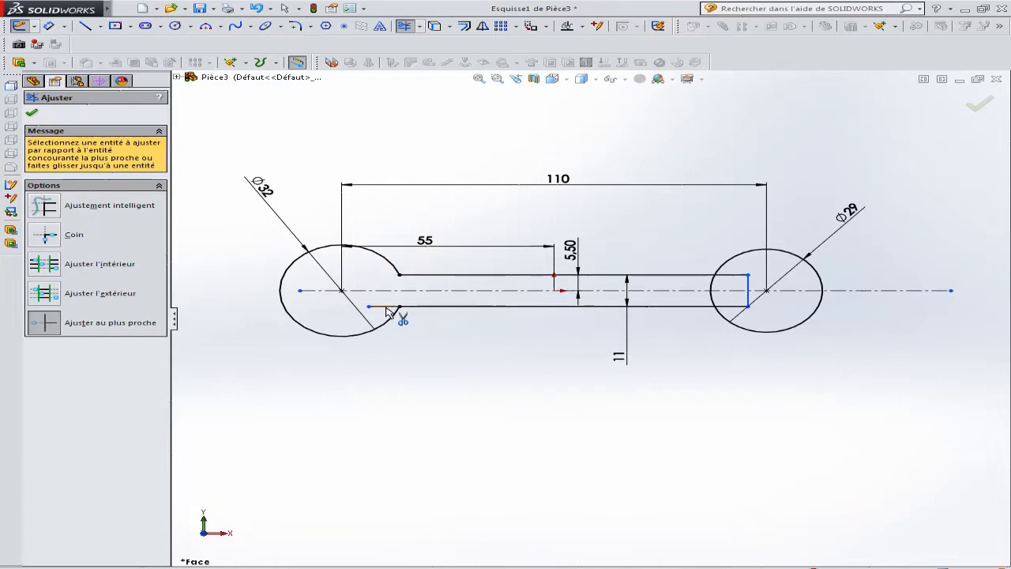
Trim the rectangle's line portions inside the 29 mm circle and that circle's arc between the two bar edges.
click(749, 298)
click(748, 281)
click(737, 275)
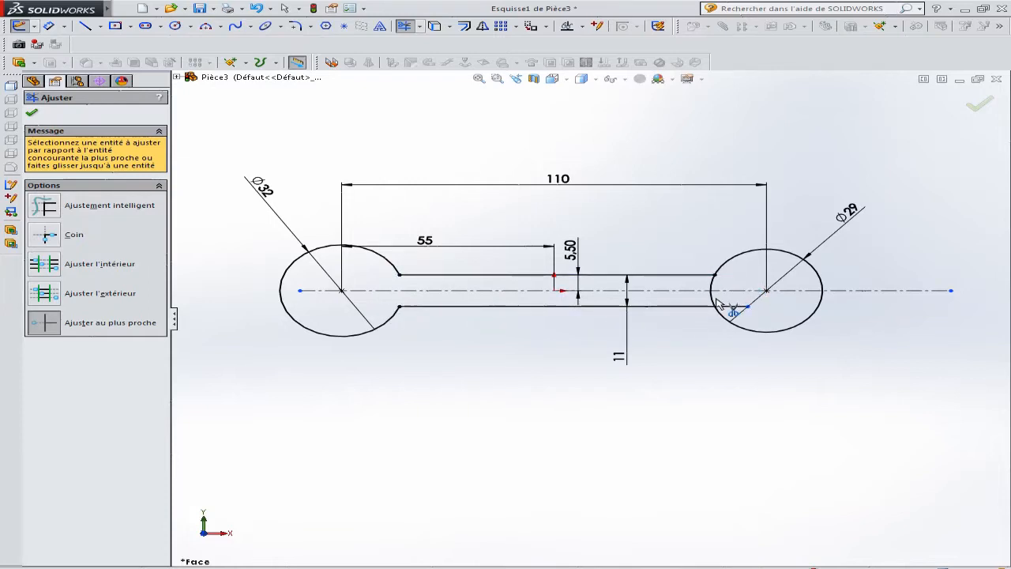
click(716, 298)
click(731, 305)
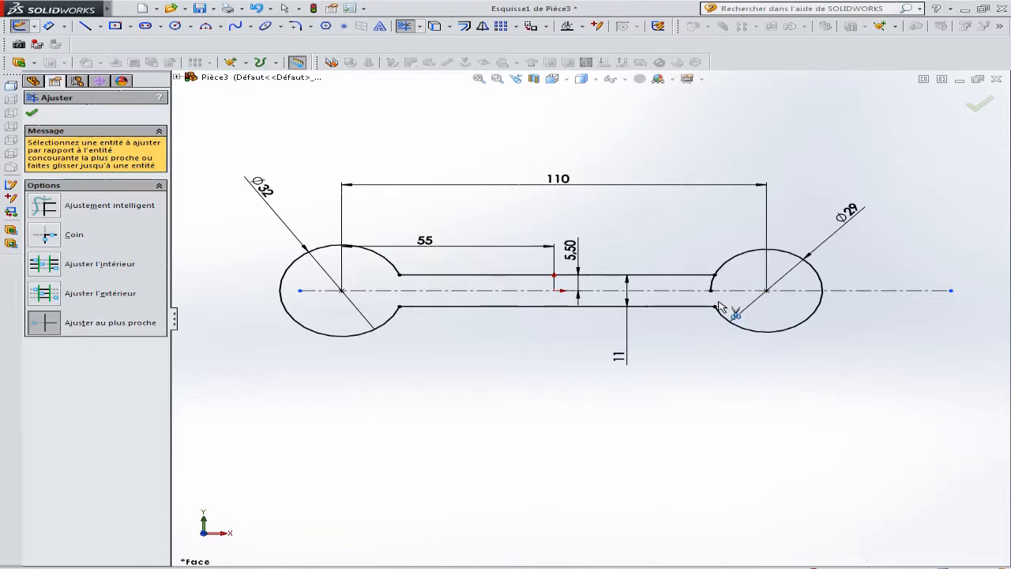
click(715, 286)
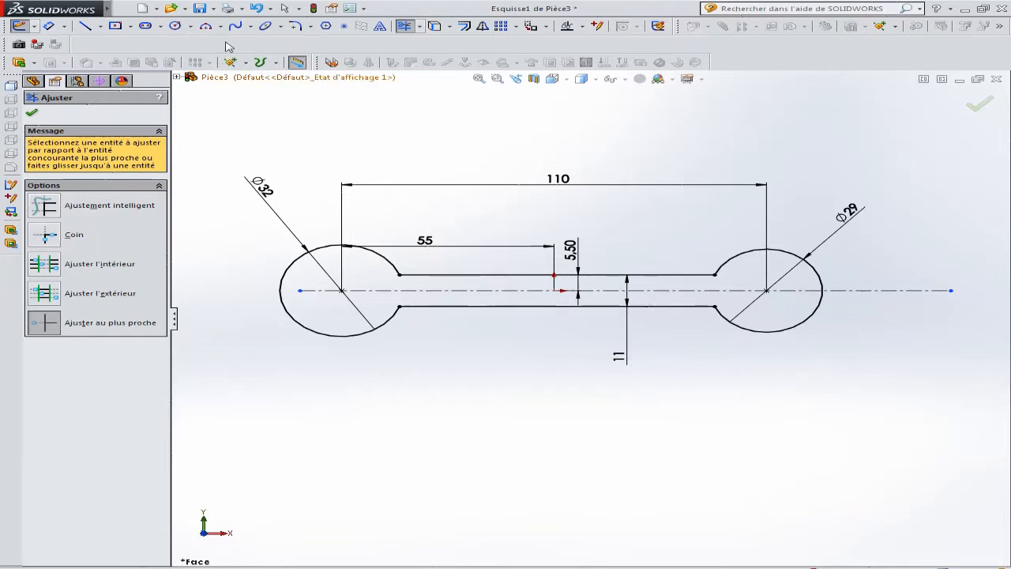
Add 47 mm sketch fillets at both corners where the bar meets the 32 mm circle.
click(295, 26)
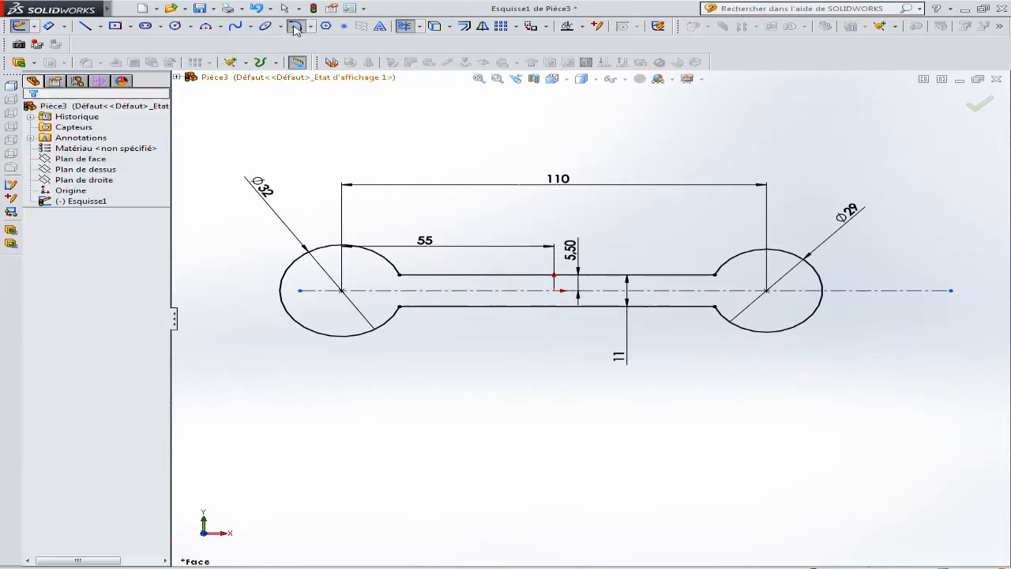
click(400, 275)
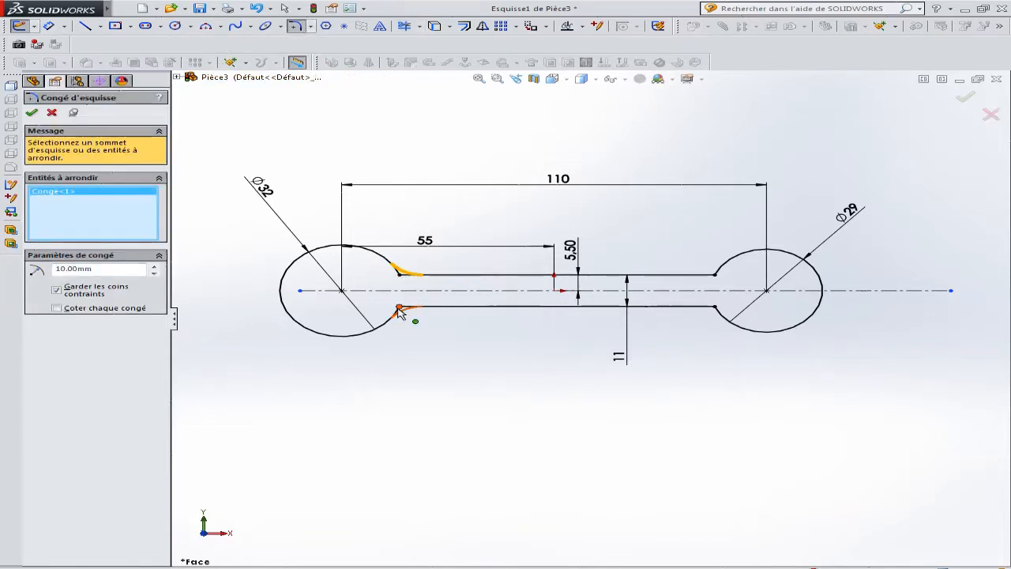
click(400, 307)
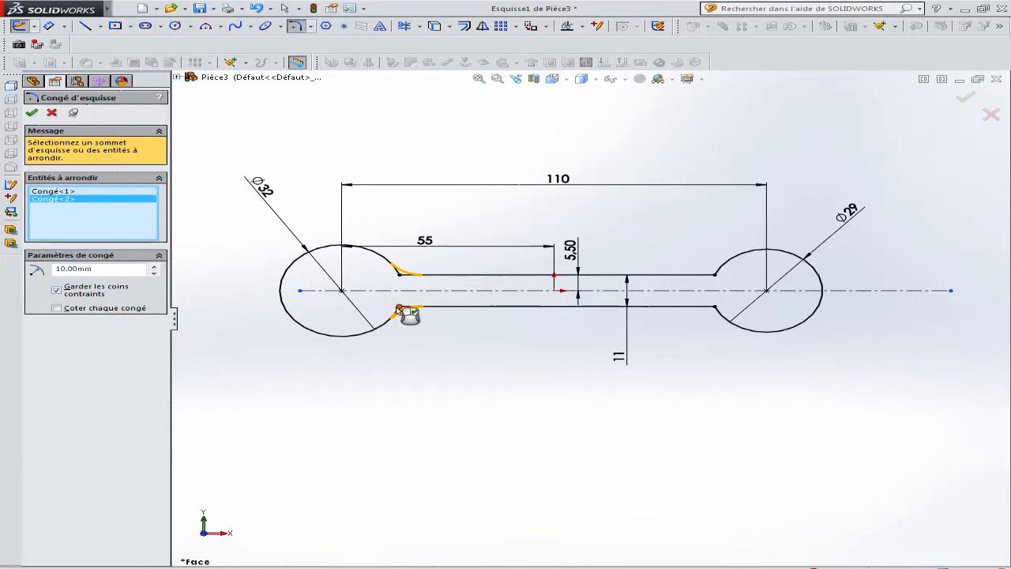
double_click(109, 270)
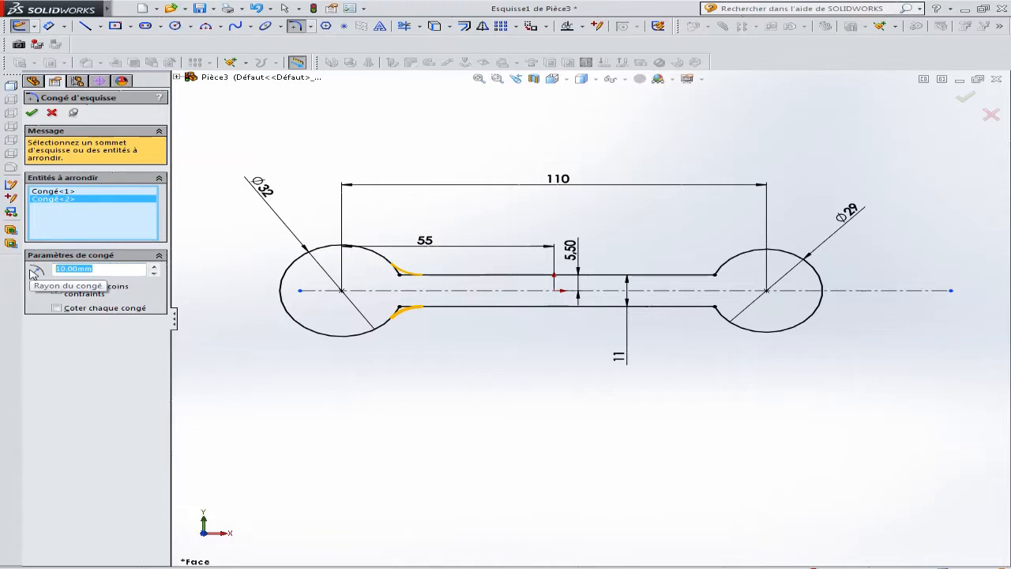
text(47)
key(Return)
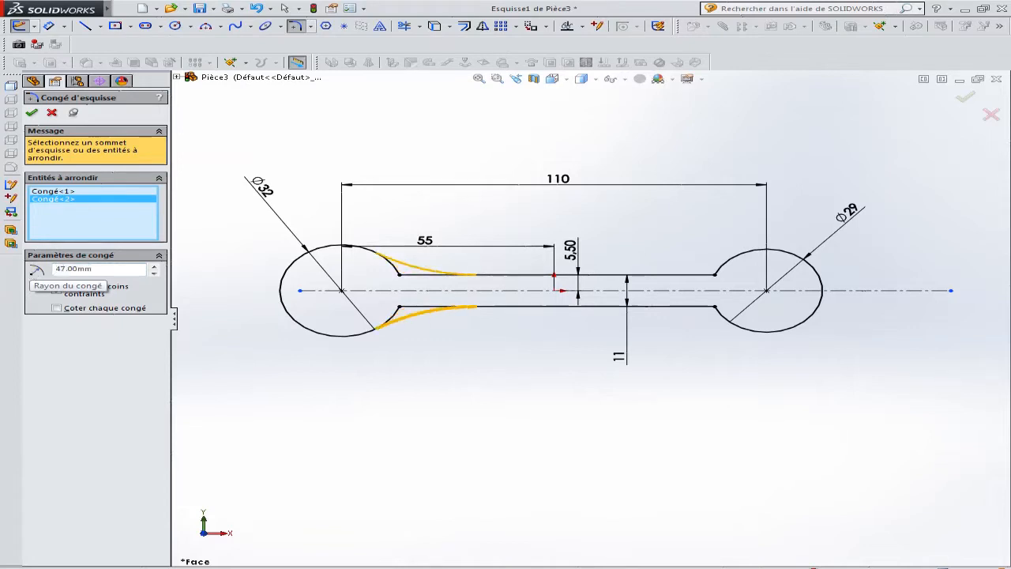
click(32, 113)
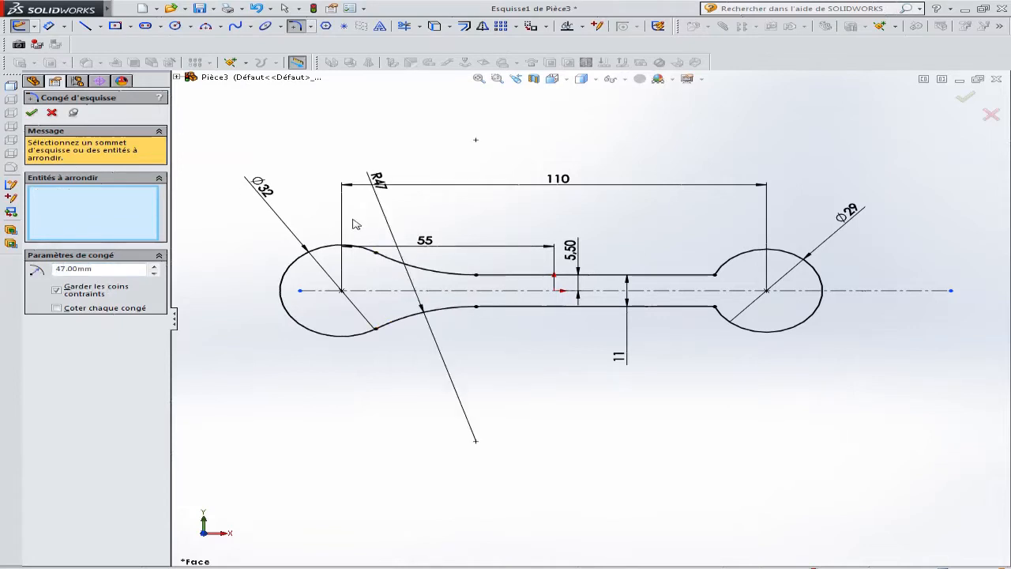
Add 23 mm sketch fillets at both corners where the bar meets the 29 mm circle.
click(717, 276)
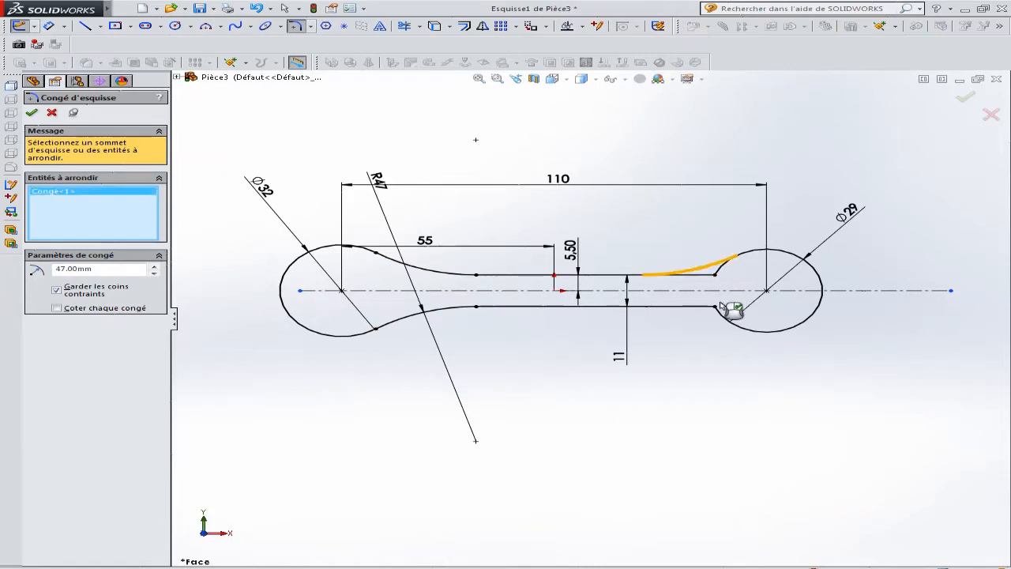
click(716, 306)
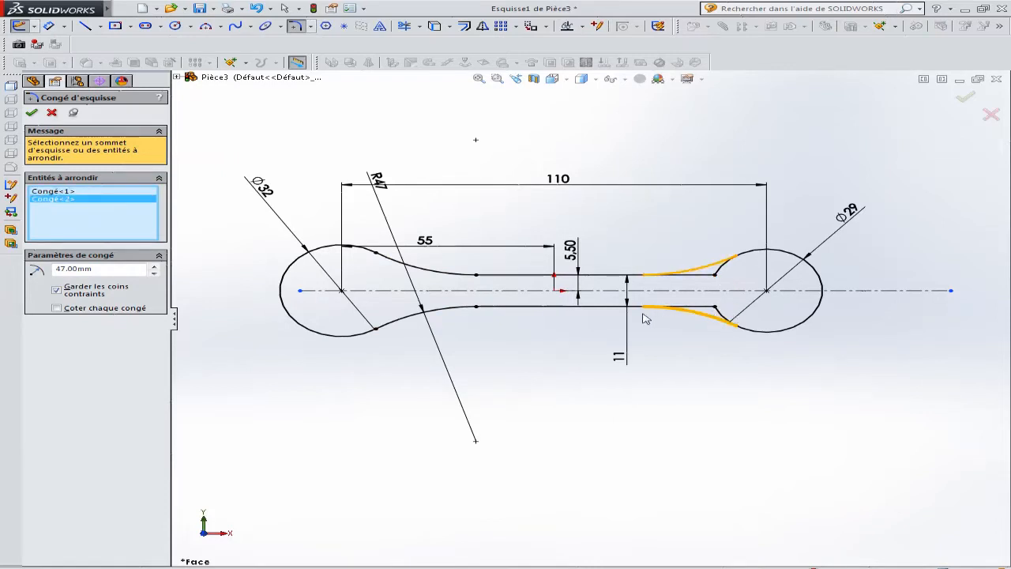
double_click(75, 269)
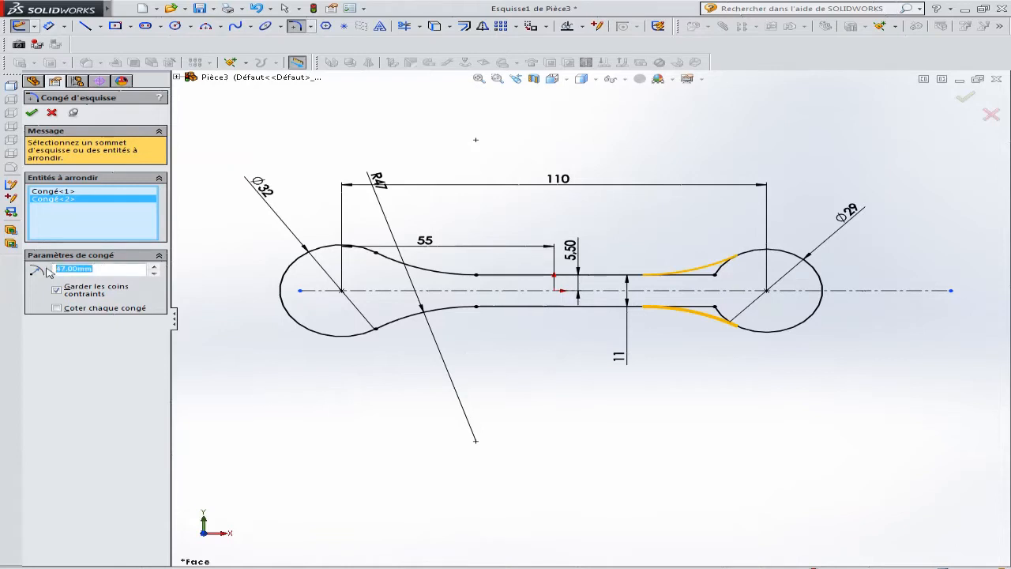
text(23)
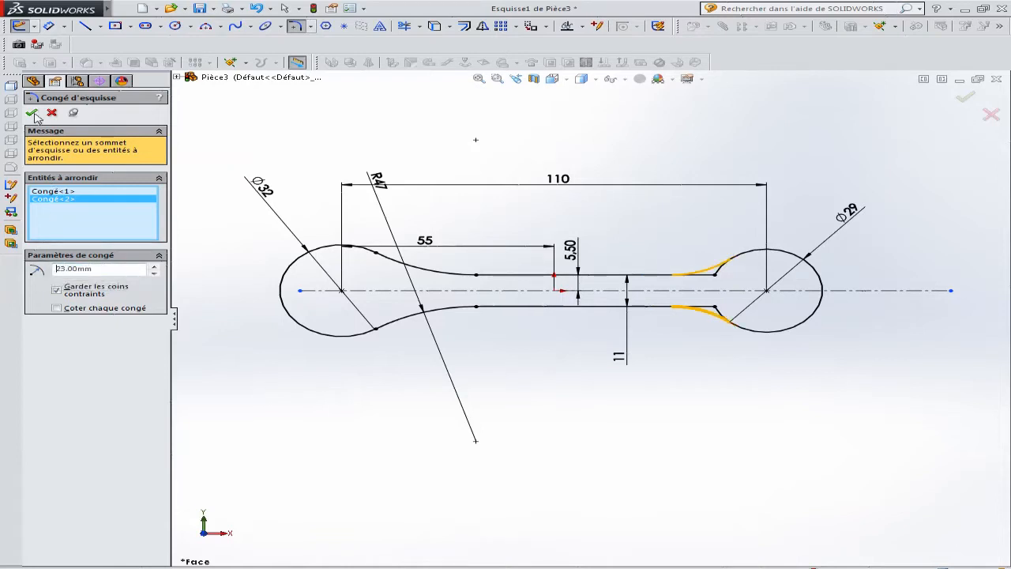
click(32, 113)
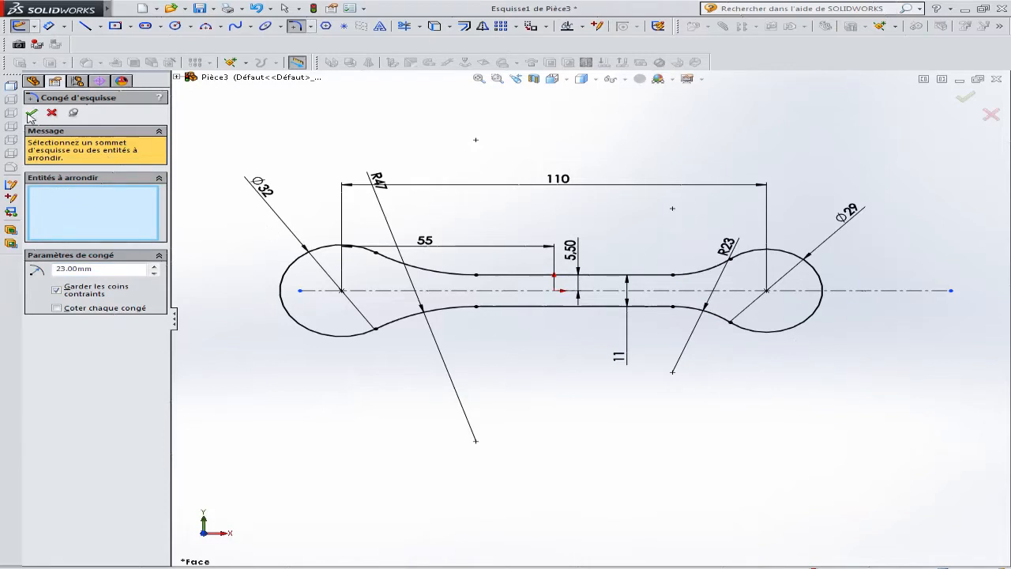
click(31, 114)
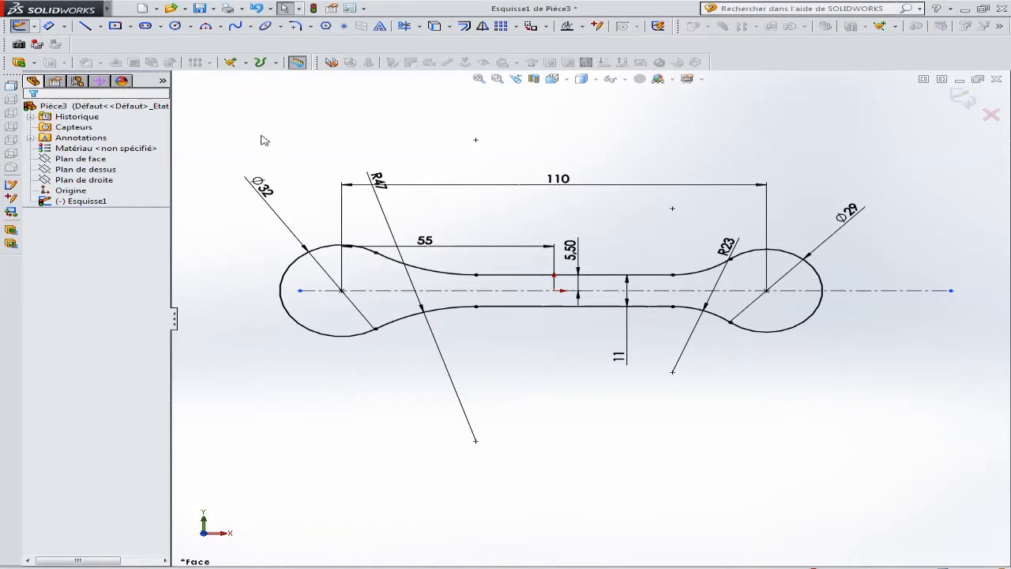
Place a sketch point inside each round end, at about X -59.6, Y -3.0 and X 61.7, Y 3.5.
click(344, 26)
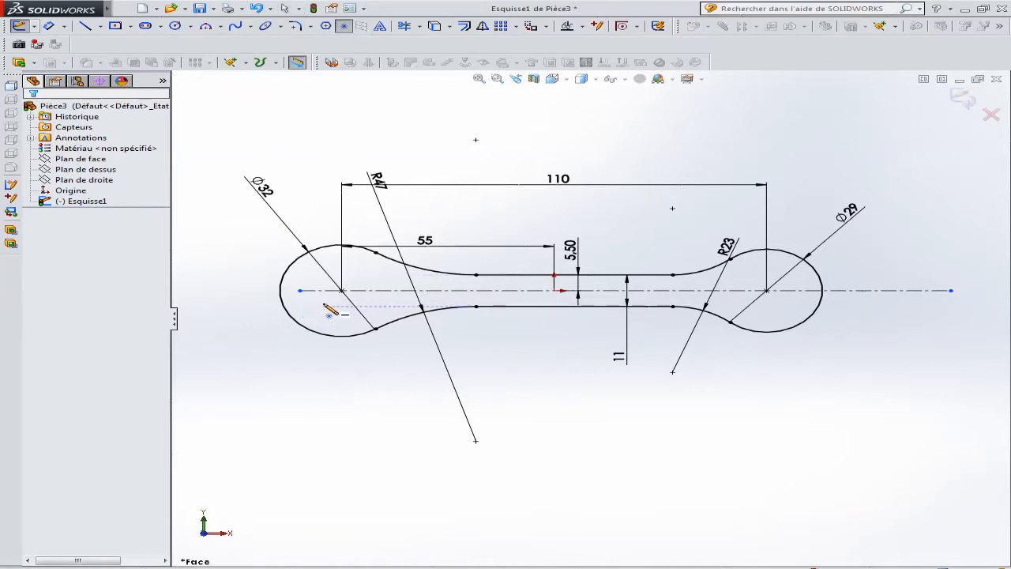
click(324, 298)
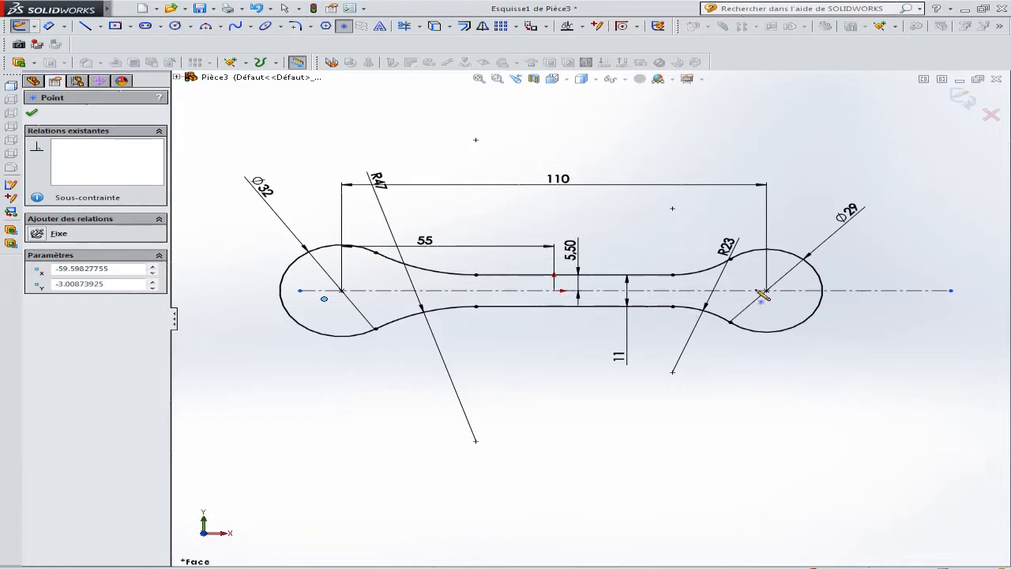
click(792, 280)
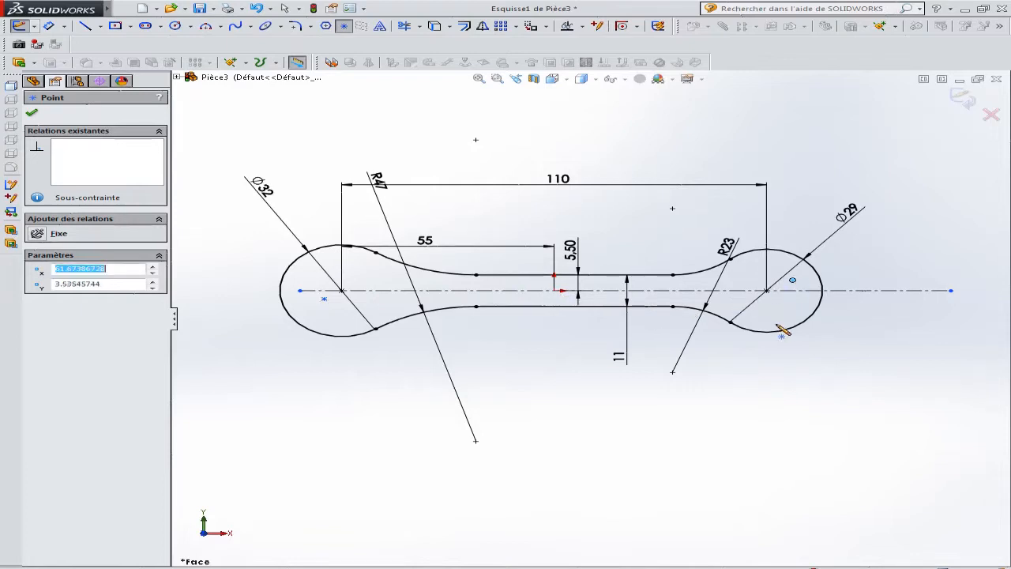
Set the horizontal distance between the left sketch point and the 32 mm circle's centre to 6 mm.
click(50, 26)
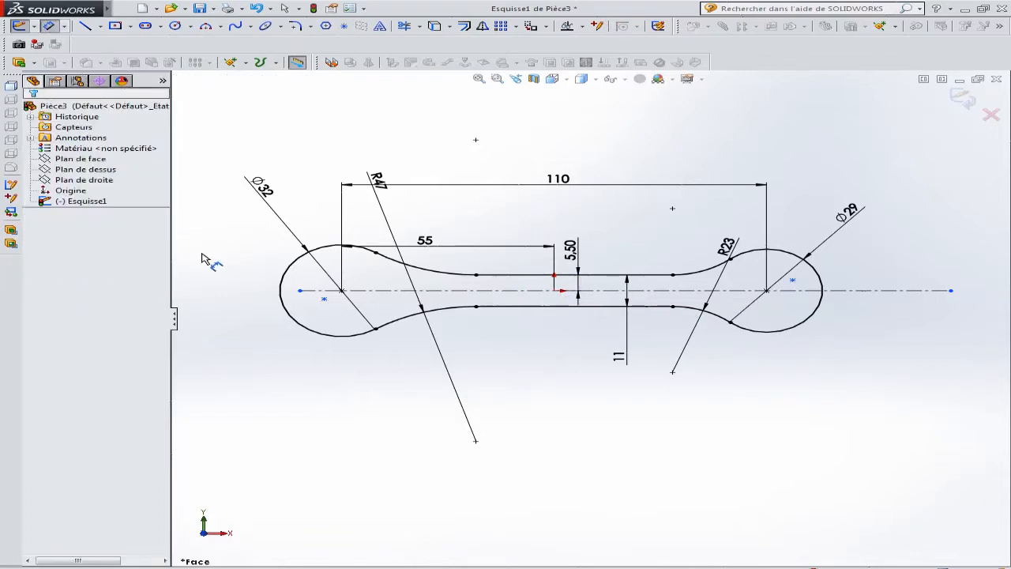
click(324, 299)
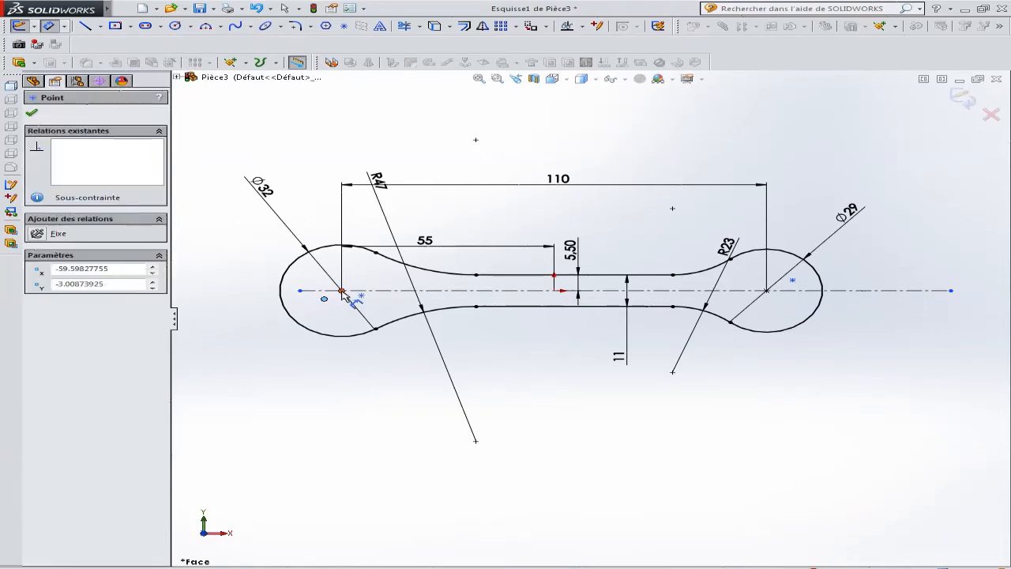
click(341, 291)
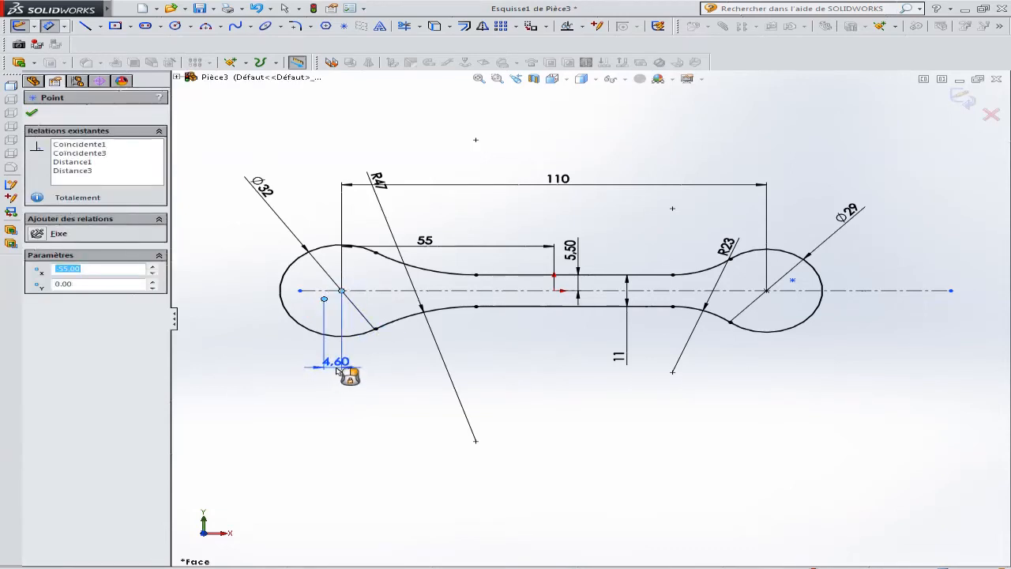
click(338, 370)
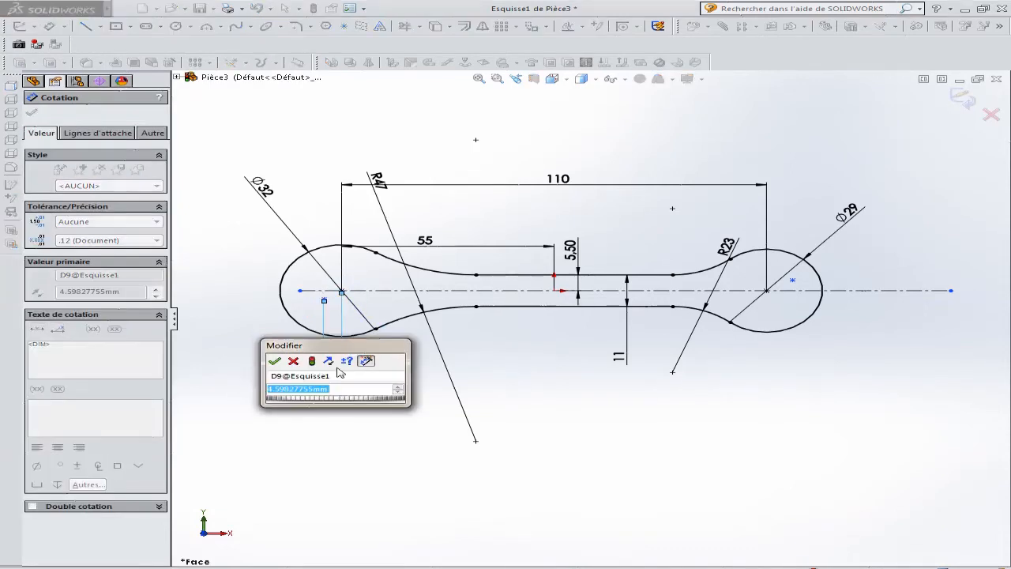
text(6)
key(Return)
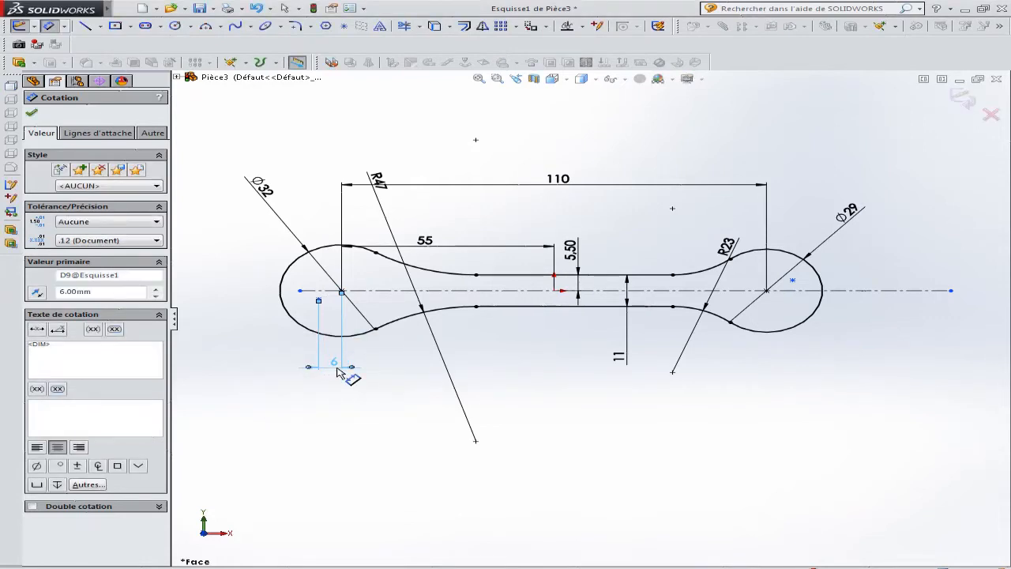
Set the vertical distance between the left sketch point and the 32 mm circle's centre to 2 mm.
scroll(347, 328, down, 6)
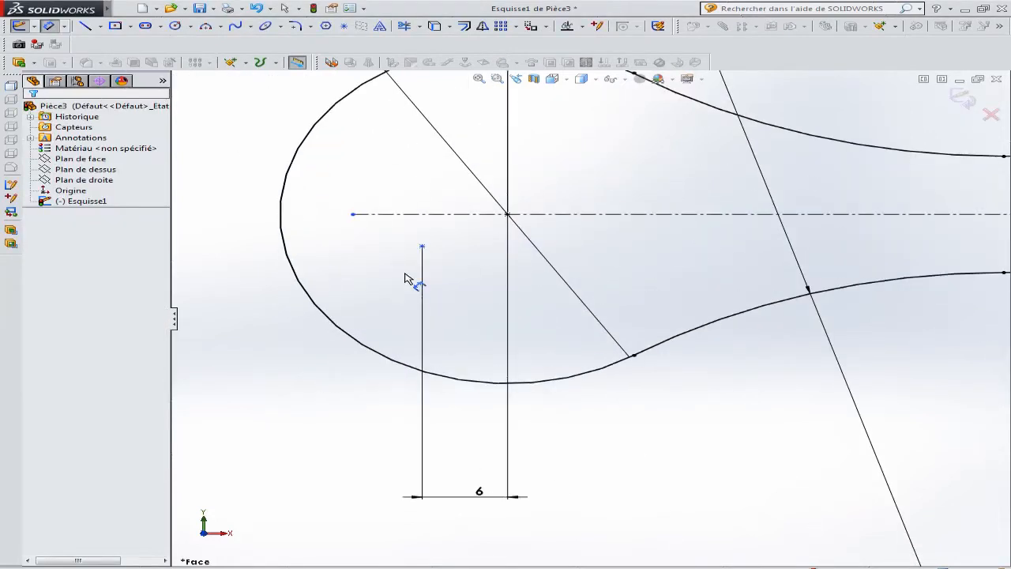
click(507, 214)
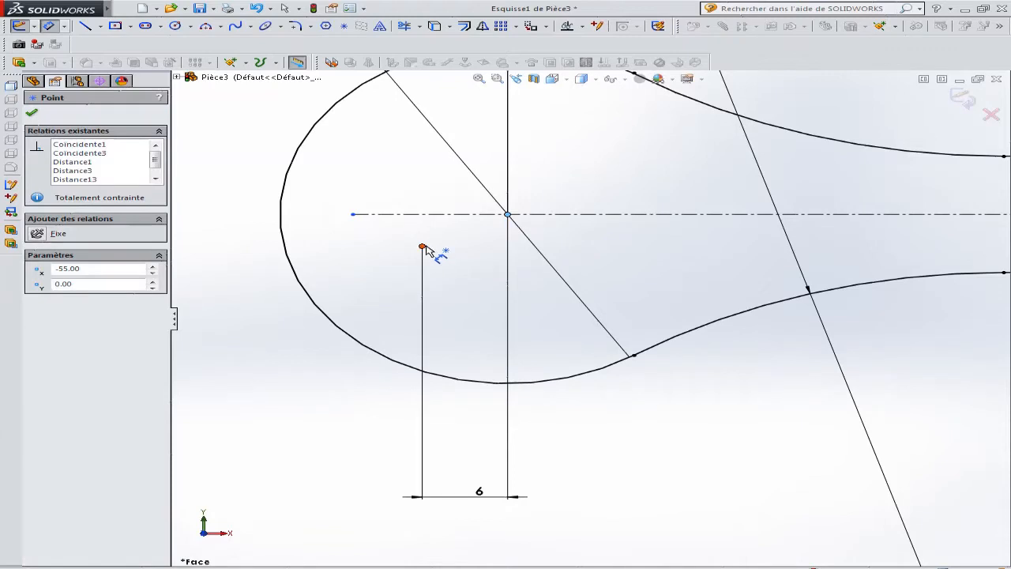
click(422, 247)
click(329, 235)
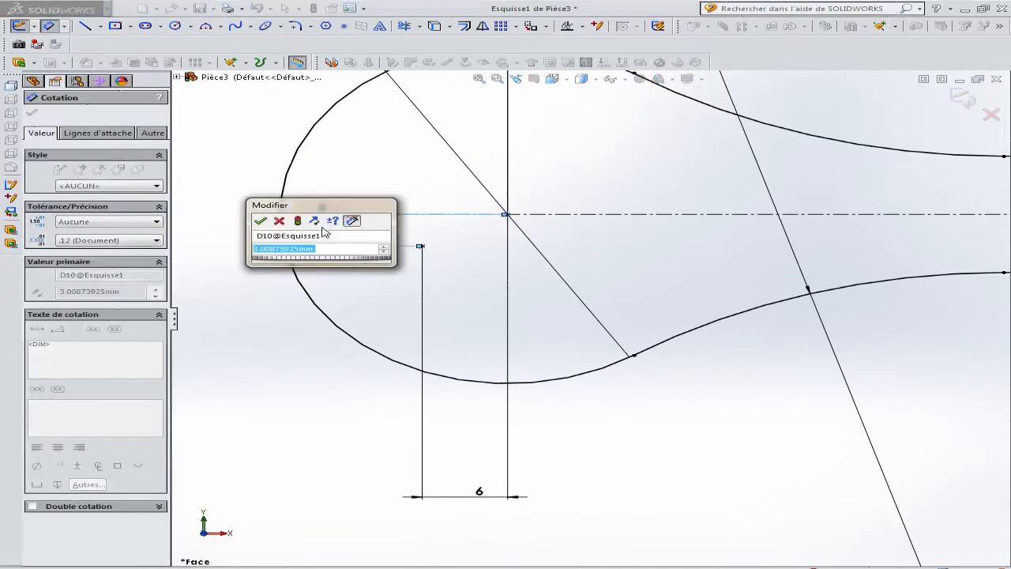
text(2)
key(Return)
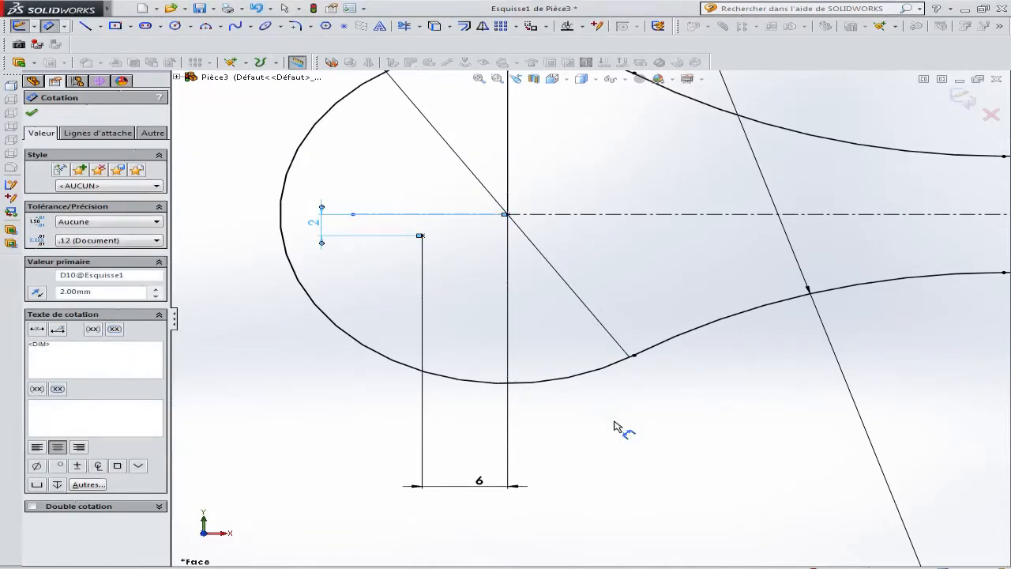
key(Escape)
Set the horizontal distance between the right sketch point and the 29 mm circle's centre to 6 mm.
scroll(679, 378, up, 5)
scroll(892, 316, down, 3)
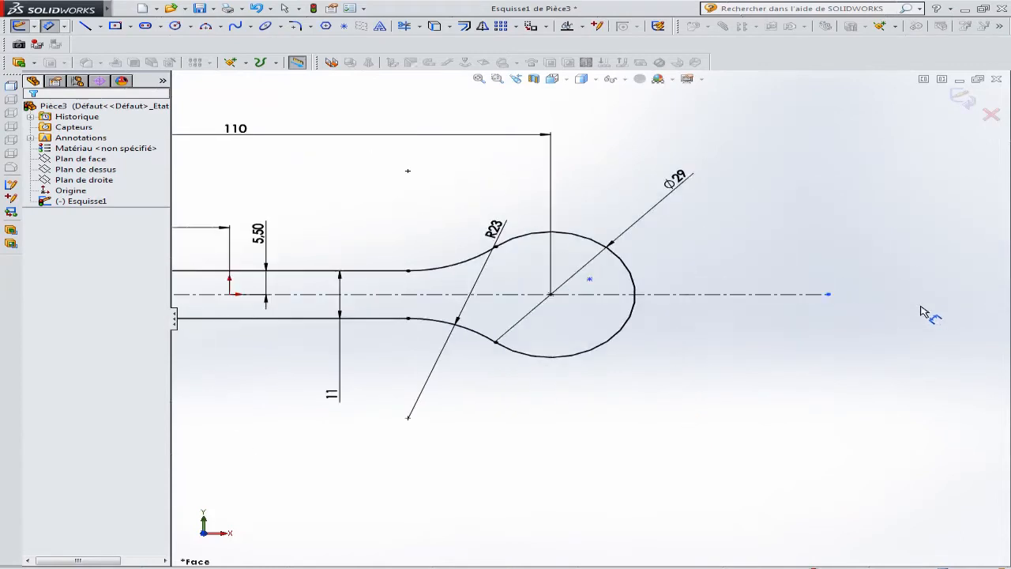
scroll(605, 289, down, 3)
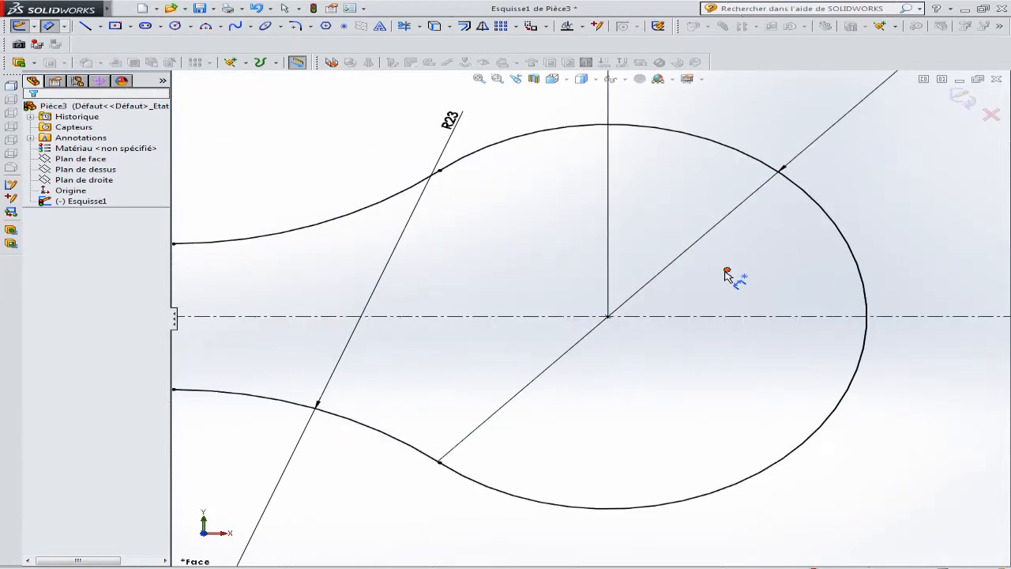
click(608, 318)
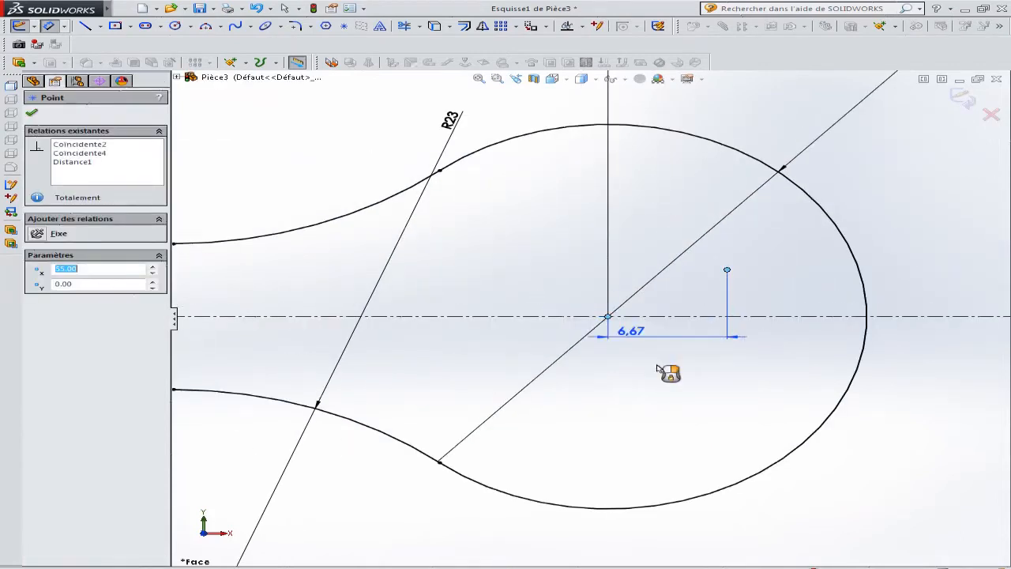
click(670, 418)
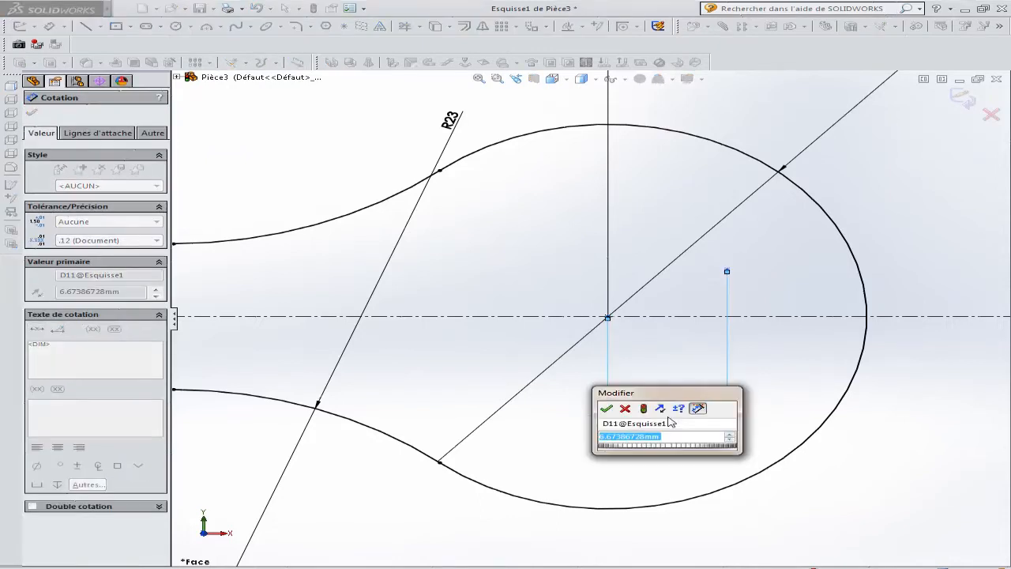
text(6)
key(Return)
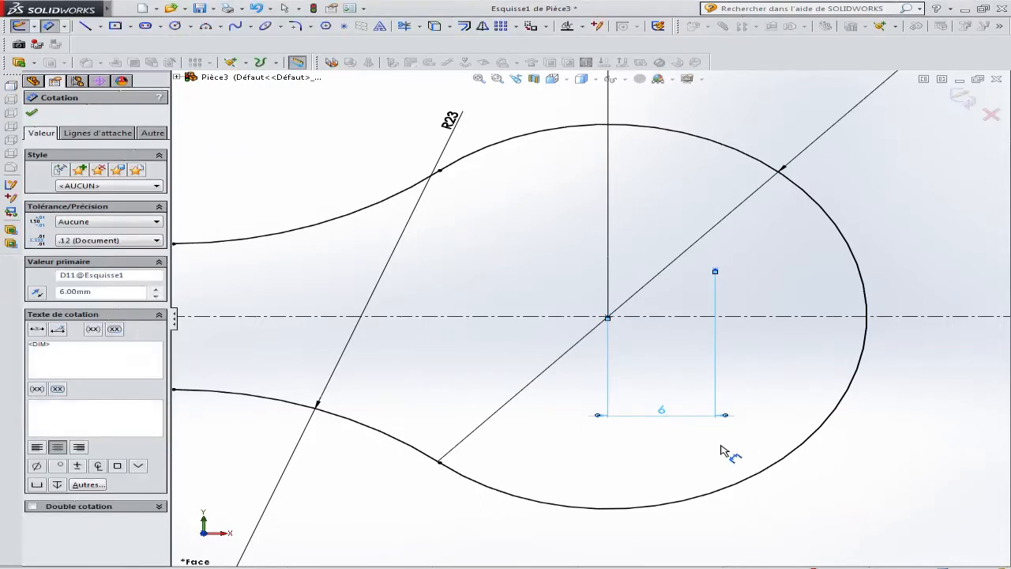
key(Escape)
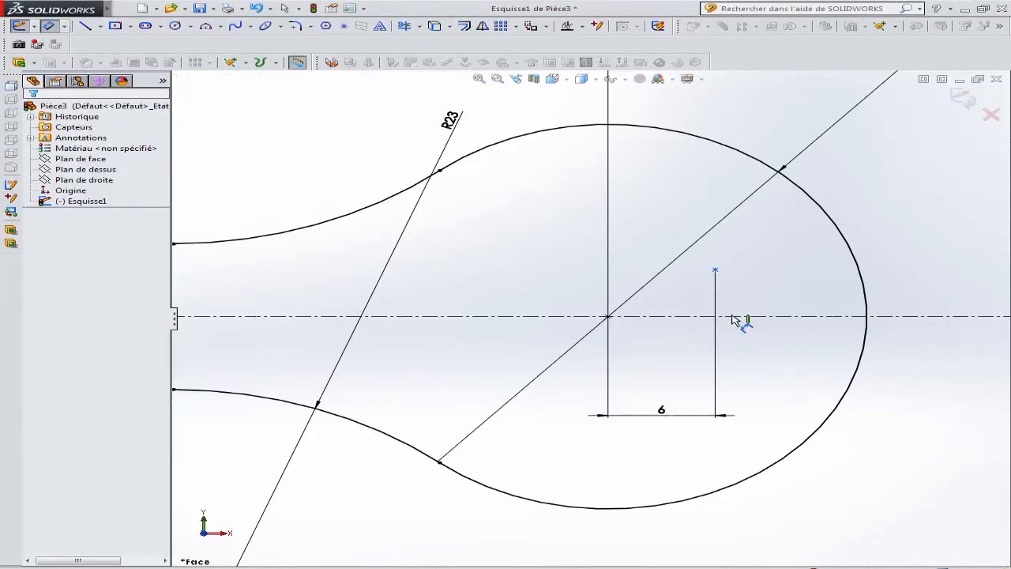
Set the vertical distance between the right sketch point and the 29 mm circle's centre to 2 mm.
click(607, 317)
click(715, 271)
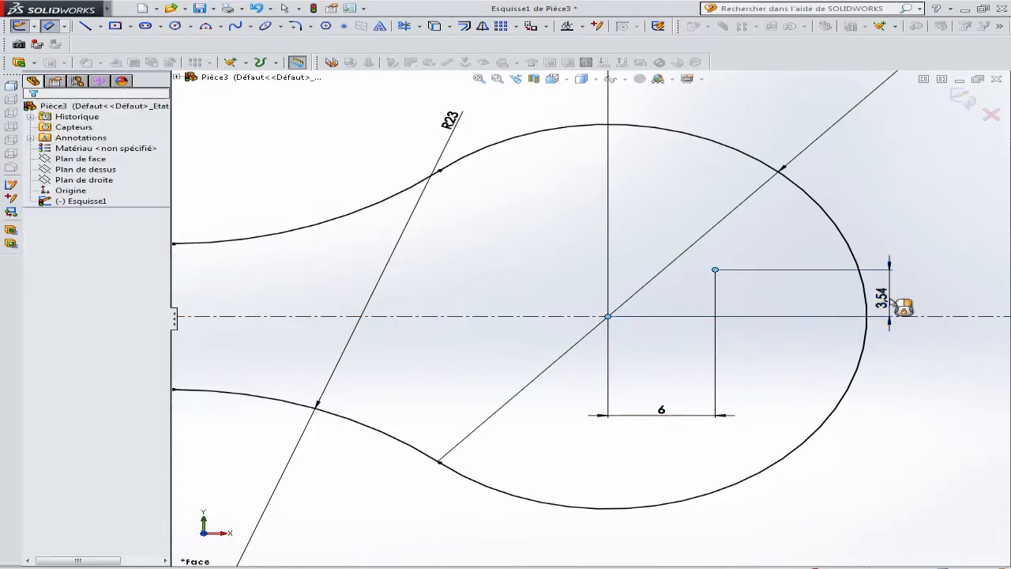
click(892, 304)
text(2)
key(Return)
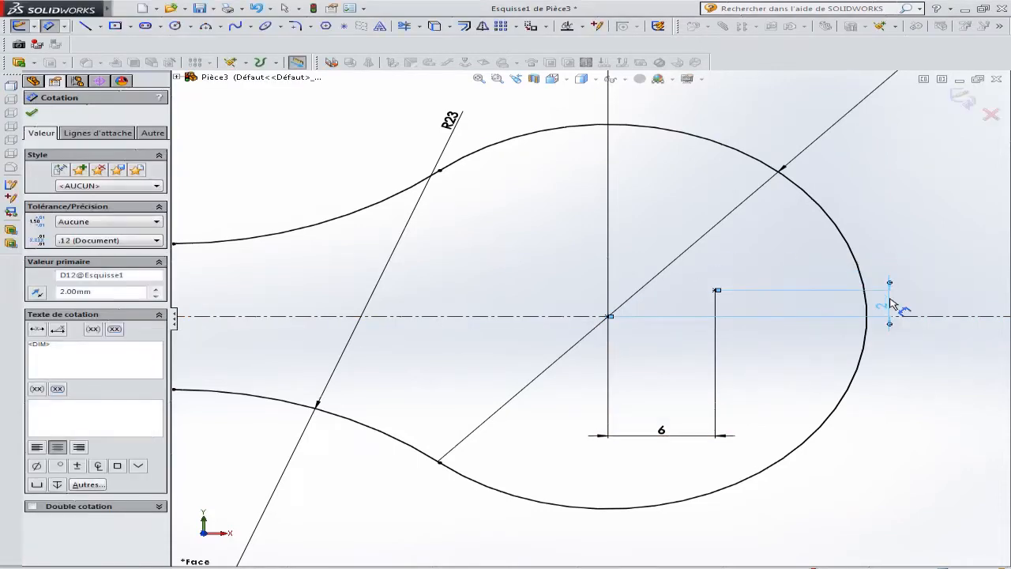
click(933, 402)
scroll(670, 365, up, 5)
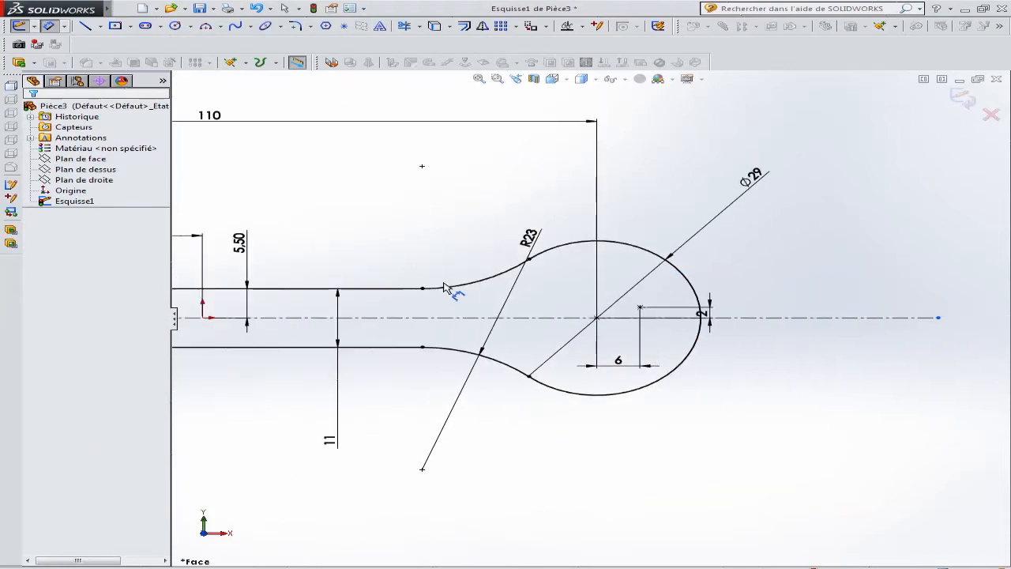
Draw a circle centred on each sketch point, radius about 14.2 mm at the right end and about 12.5 mm at the left end.
click(175, 26)
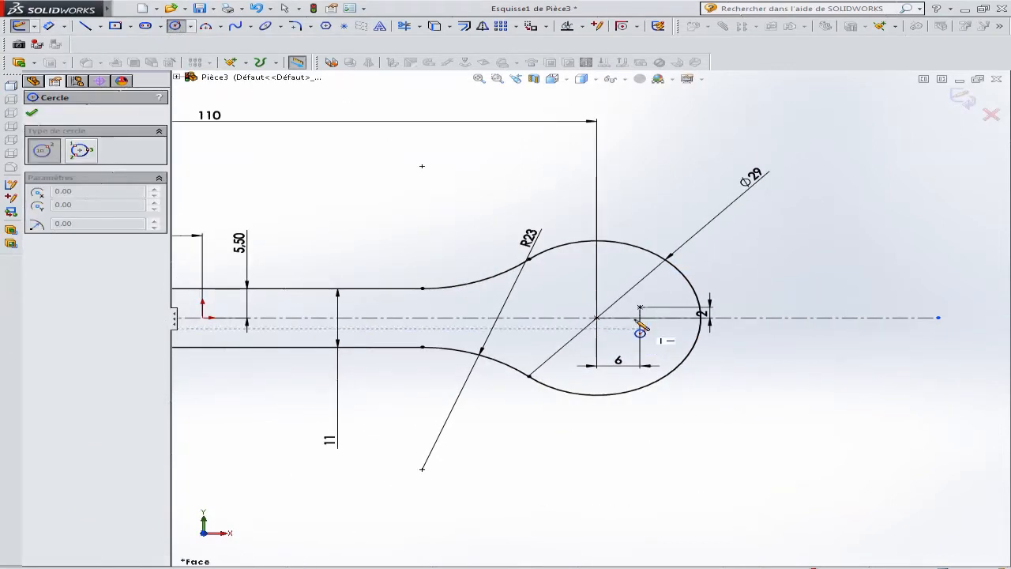
click(640, 308)
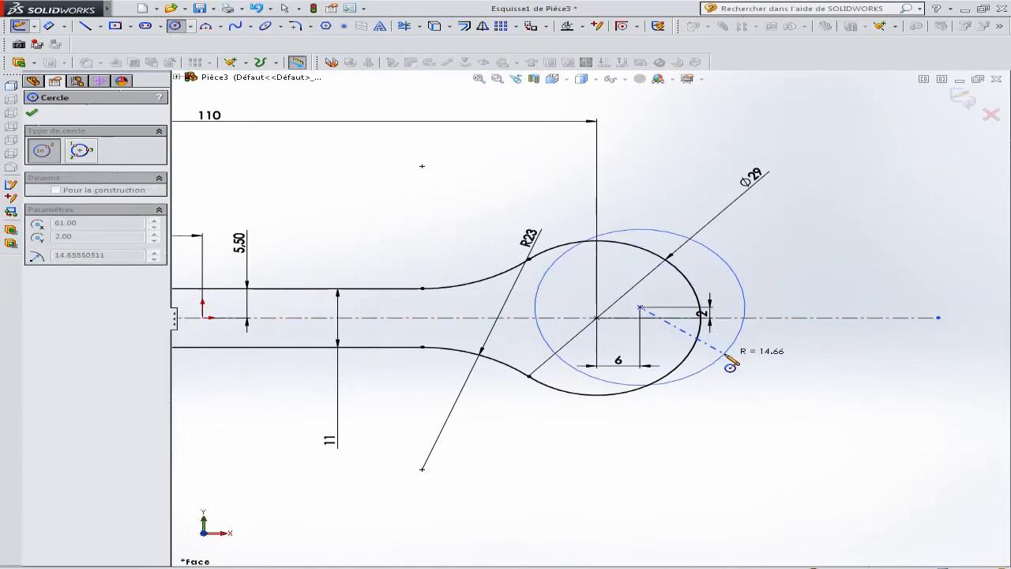
click(728, 362)
scroll(711, 355, up, 5)
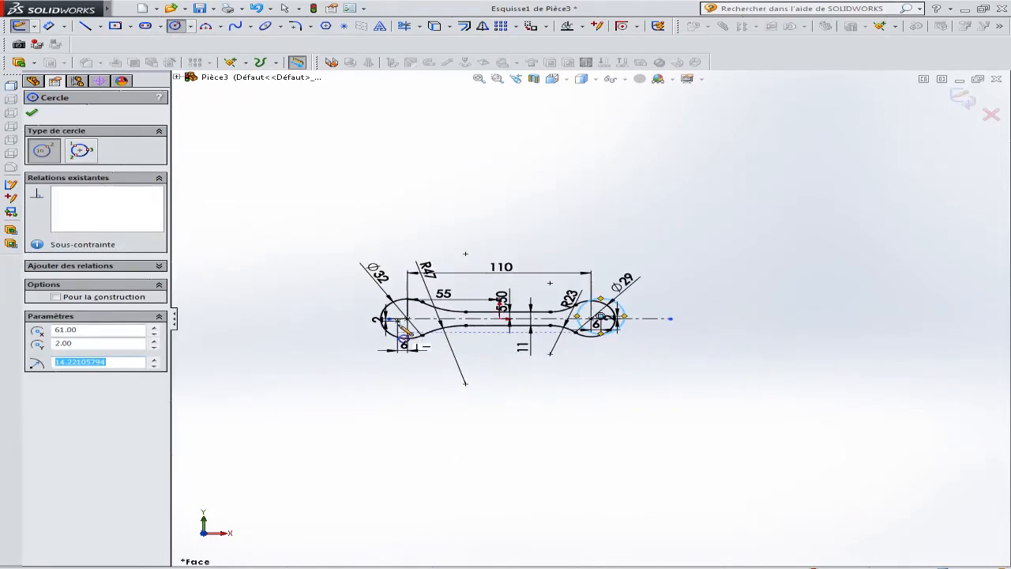
scroll(463, 339, down, 8)
scroll(490, 341, down, 3)
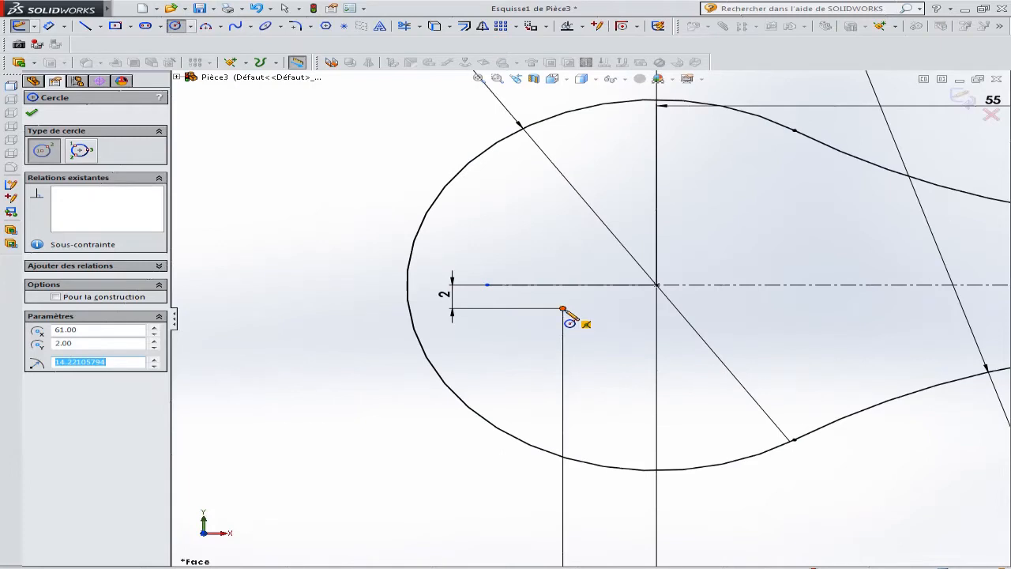
click(563, 308)
click(394, 380)
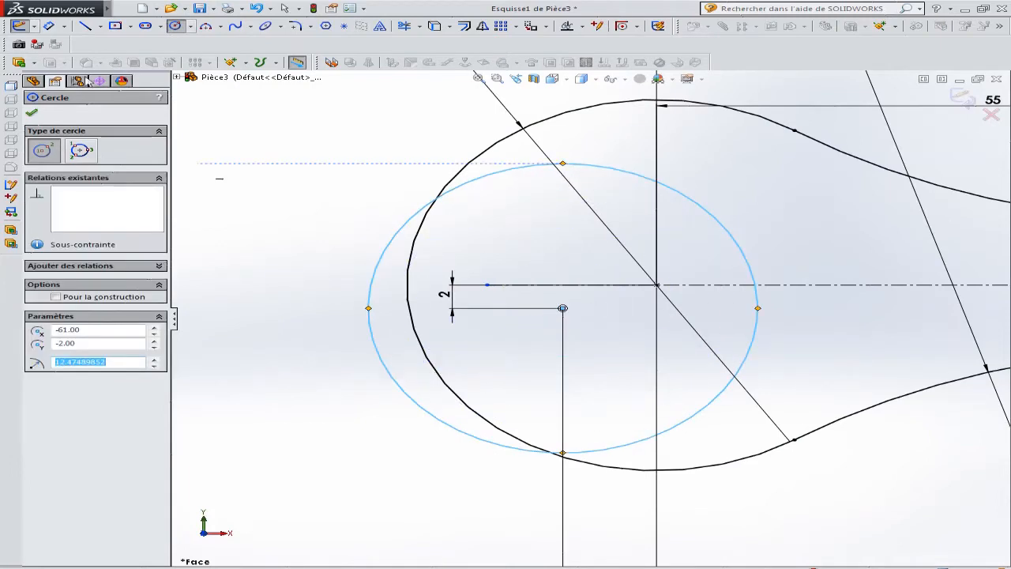
click(32, 114)
Set the diameter of the offset circle at the rod's left end to 26 mm.
click(48, 26)
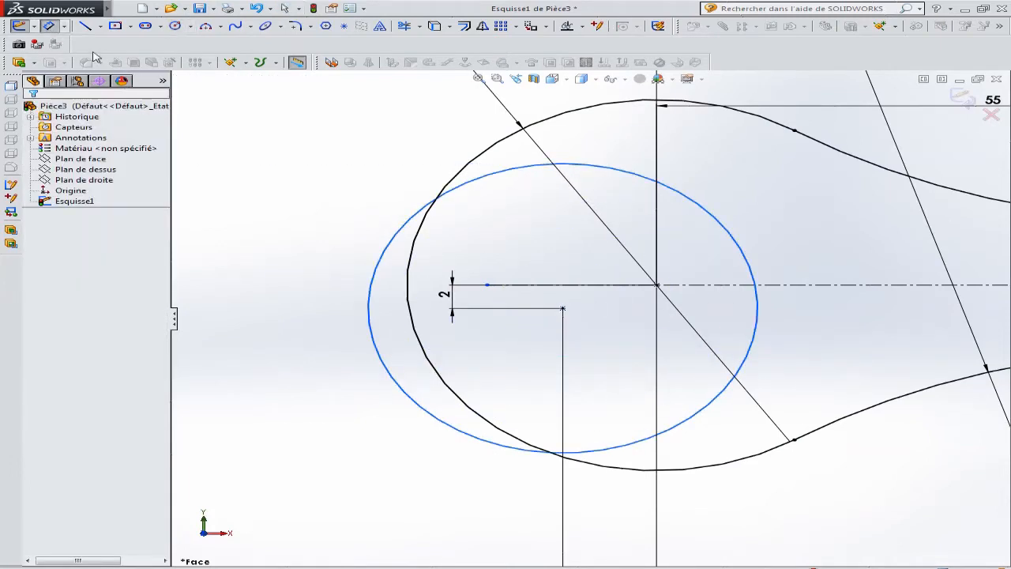
key(z)
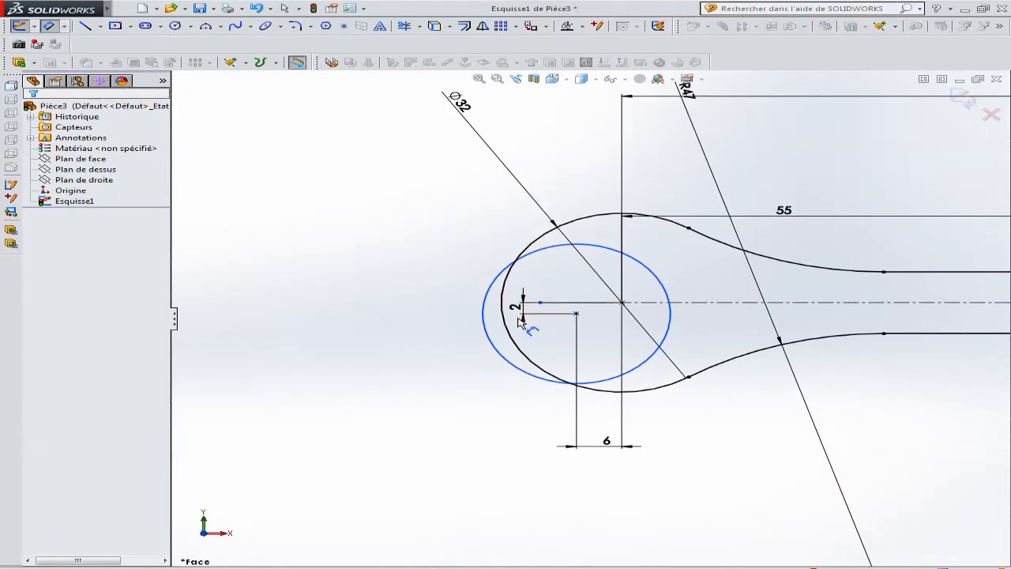
click(493, 284)
click(405, 230)
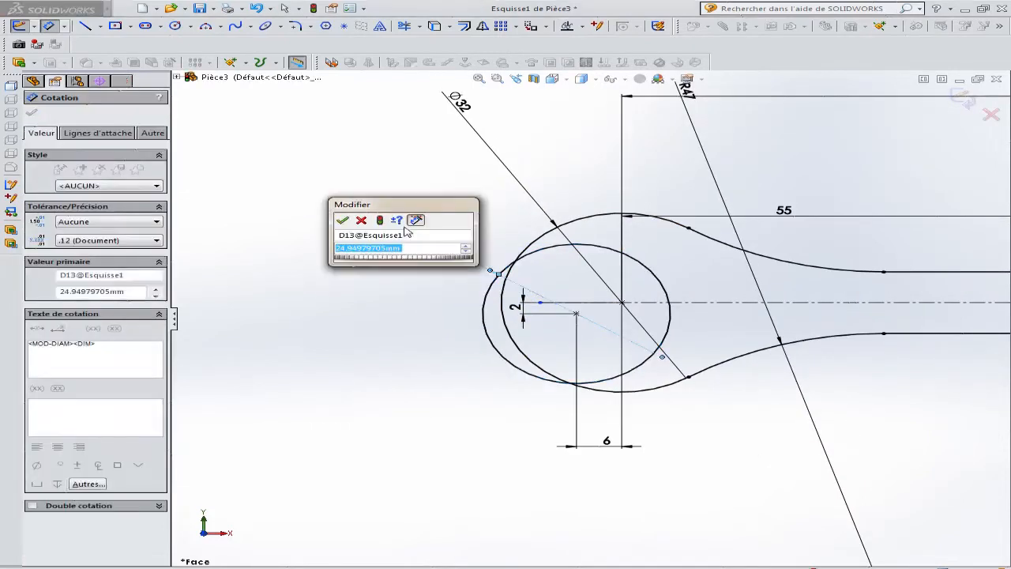
text(26)
key(Return)
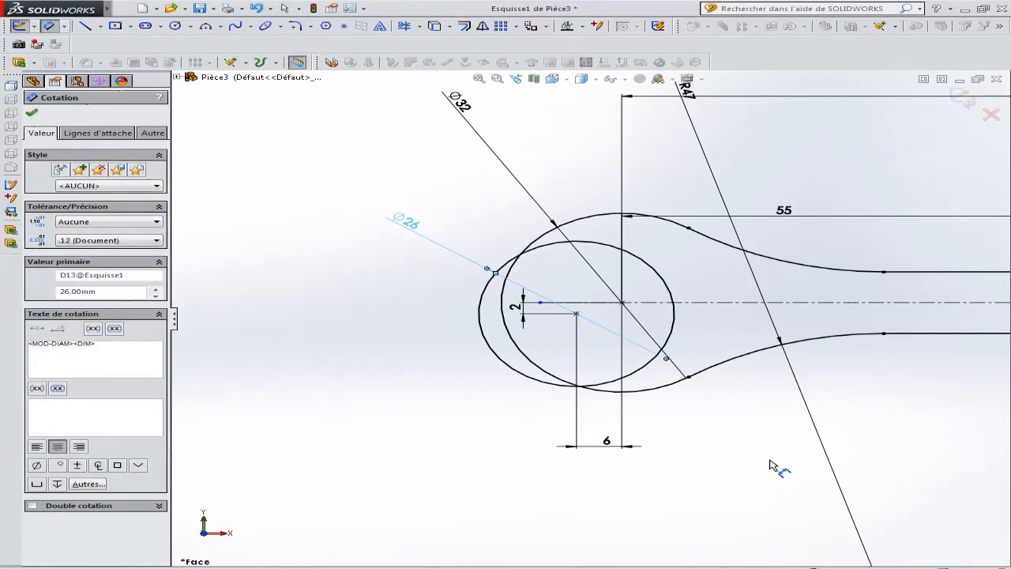
click(751, 445)
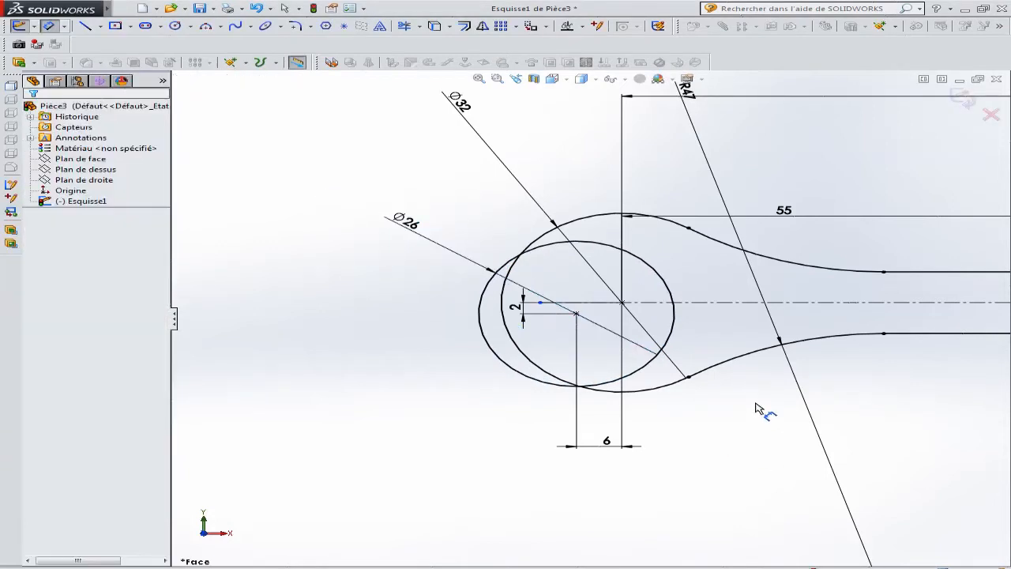
Set the diameter of the offset circle at the rod's right end to 18 mm.
key(z)
key(z)
key(z)
key(z)
key(z)
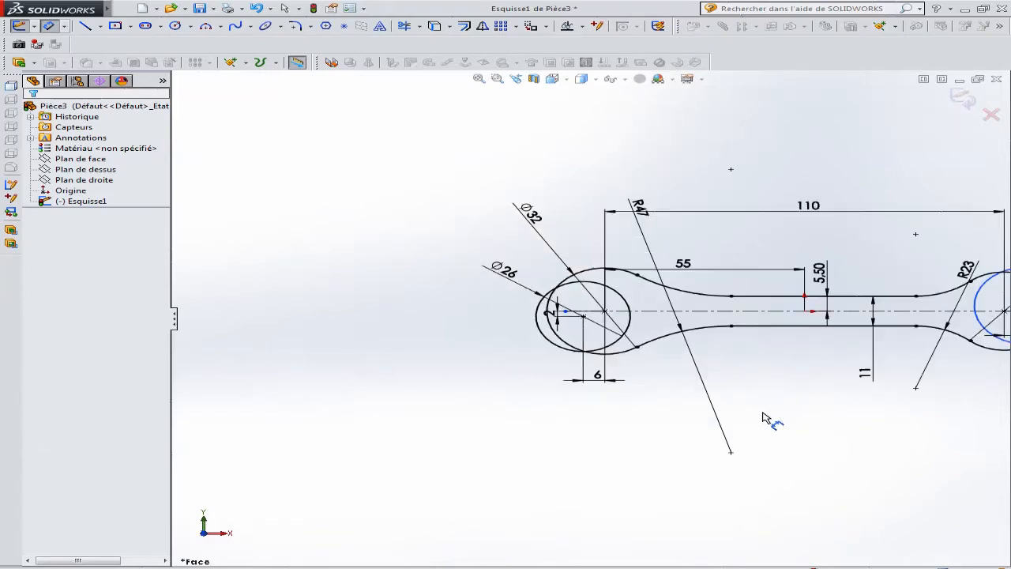
scroll(828, 315, up, 5)
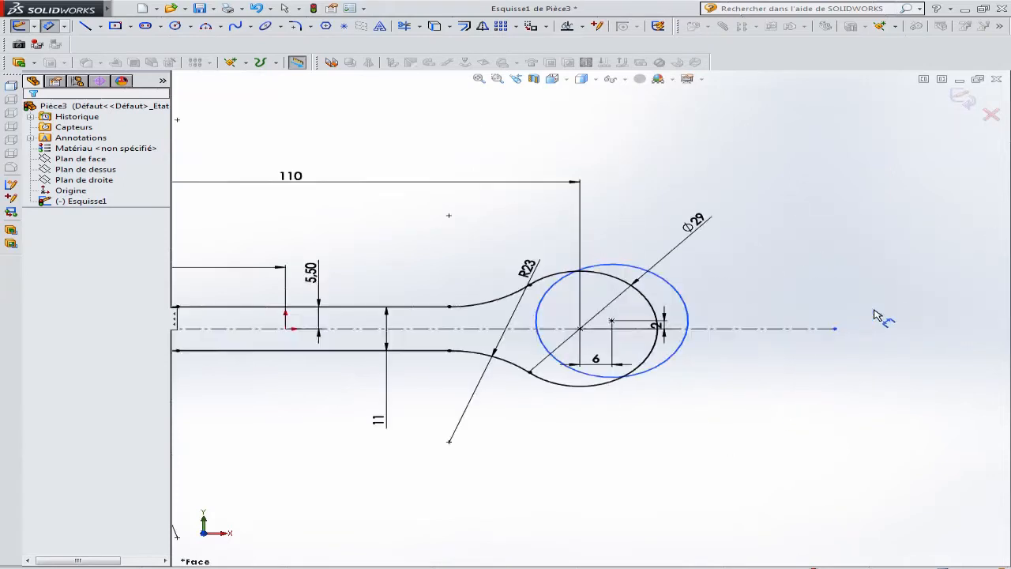
click(570, 308)
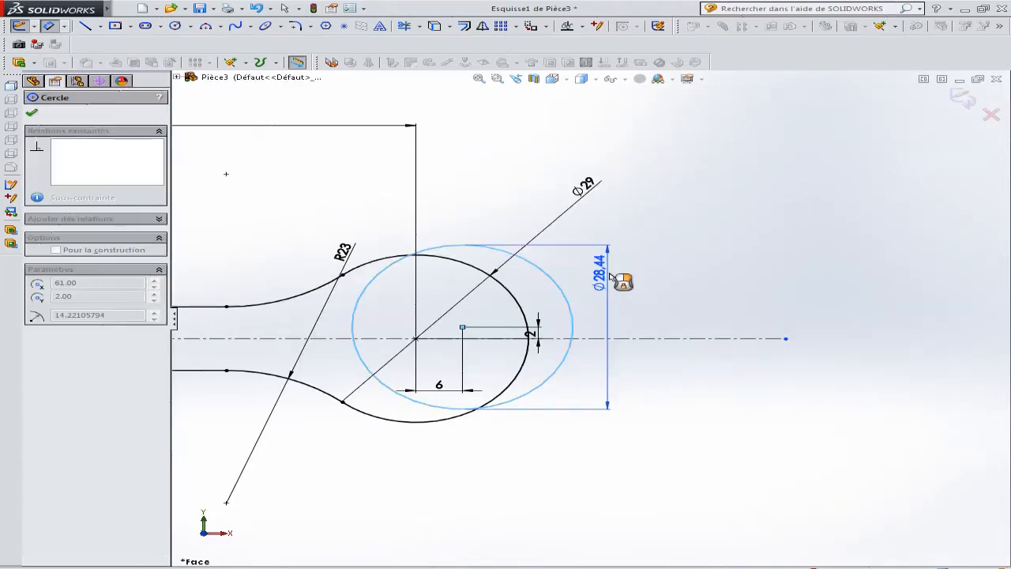
click(641, 212)
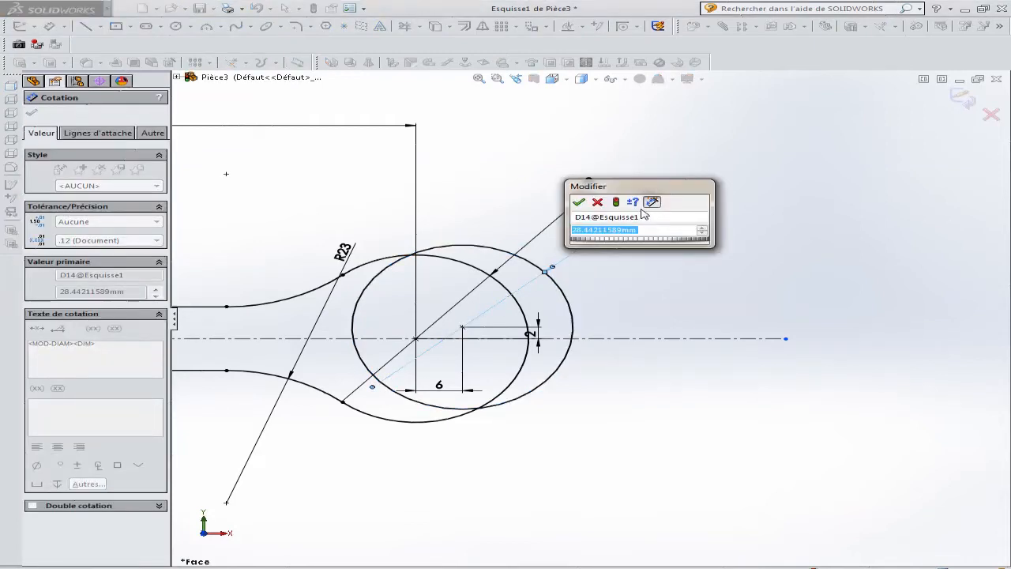
text(18)
key(Return)
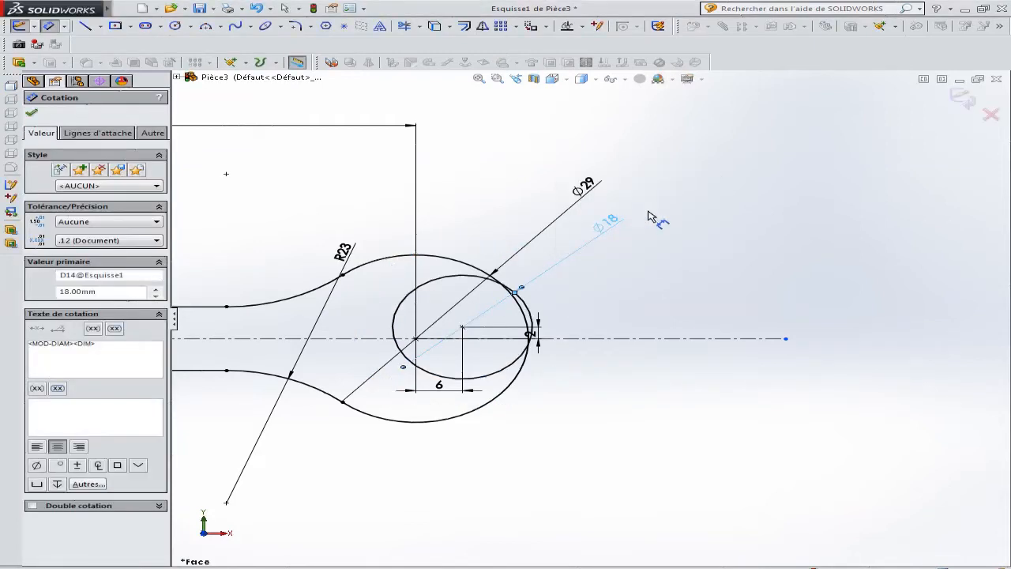
click(639, 410)
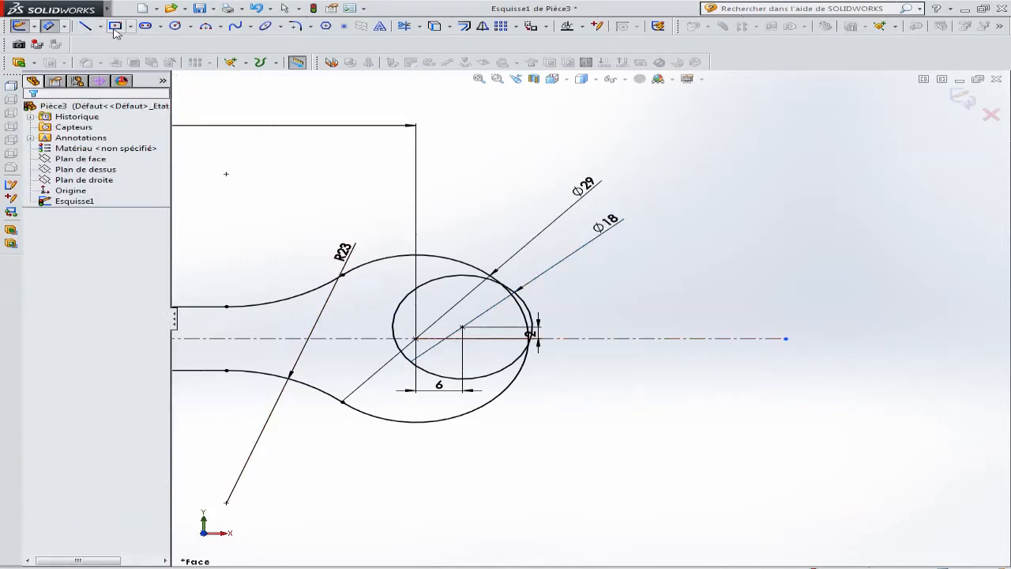
Draw a closed, slanted four-line outline across the 18 mm circle, upper side about 22.8 mm long and outer end about 10.7 mm.
click(87, 27)
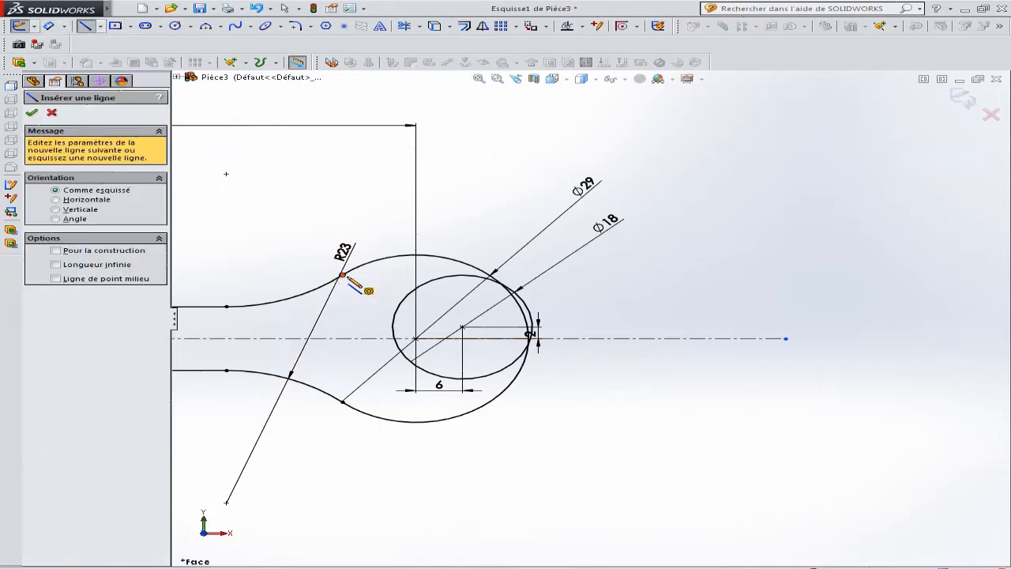
click(523, 277)
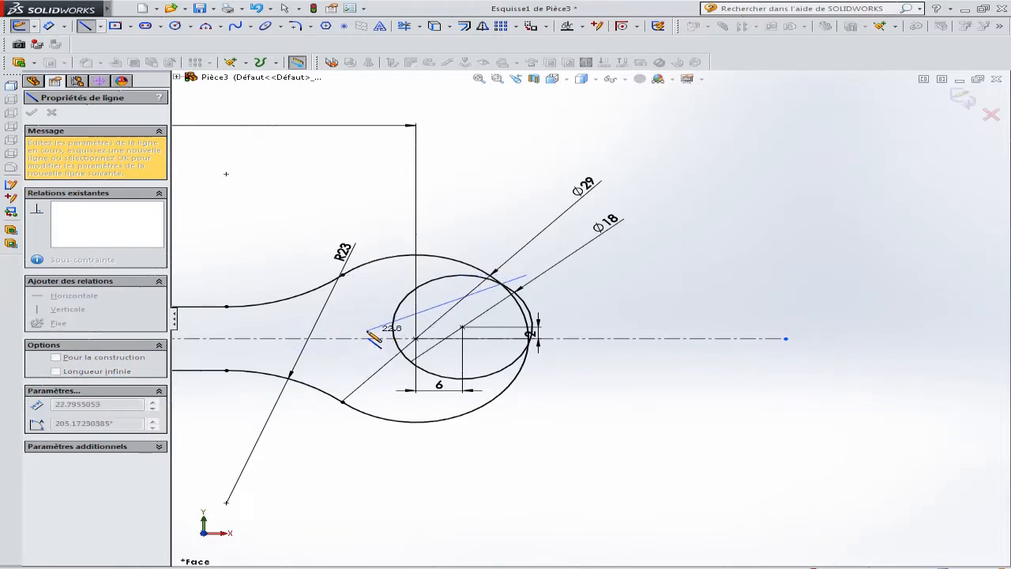
click(367, 330)
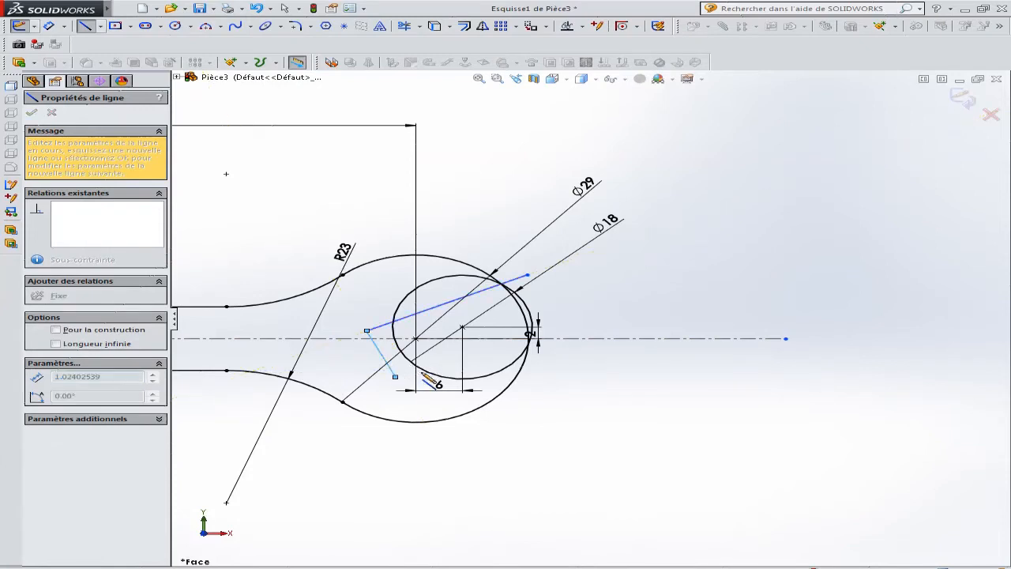
click(561, 331)
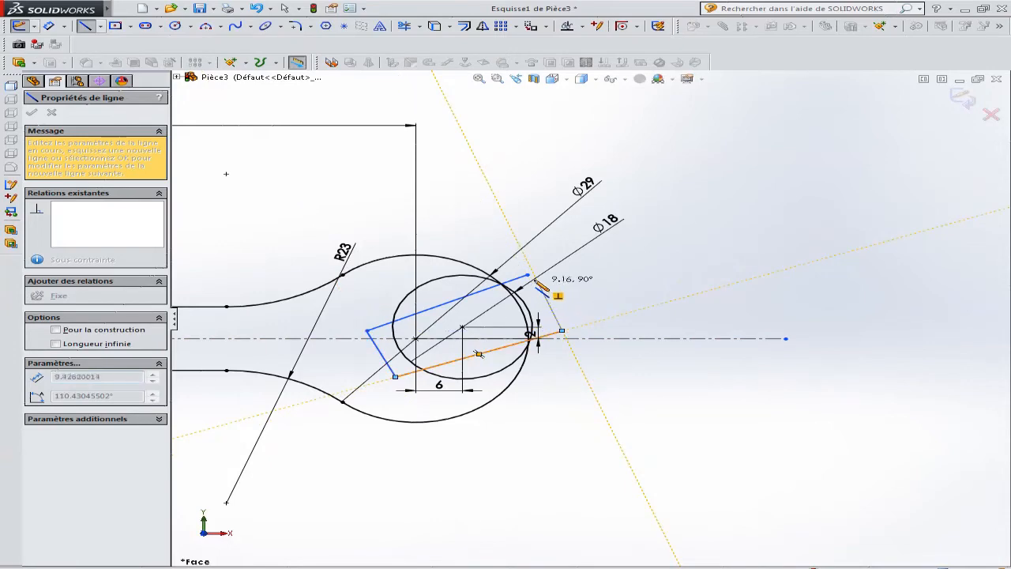
click(528, 276)
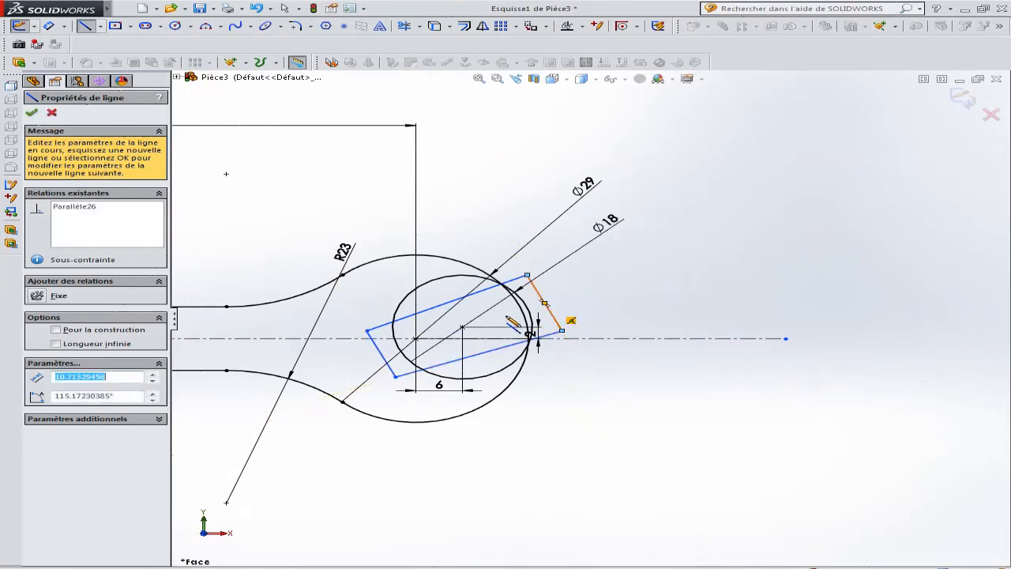
scroll(447, 334, up, 8)
scroll(376, 329, down, 3)
scroll(382, 332, down, 5)
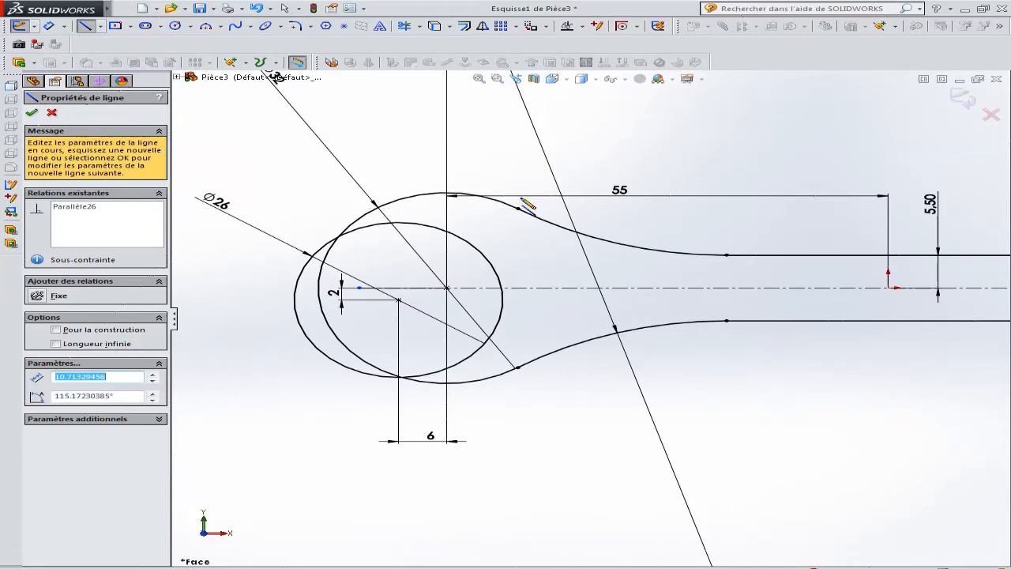
Draw a closed, slanted four-line outline across the 26 mm circle, with the lower side about 35.4 mm long.
scroll(527, 207, up, 5)
scroll(237, 229, down, 5)
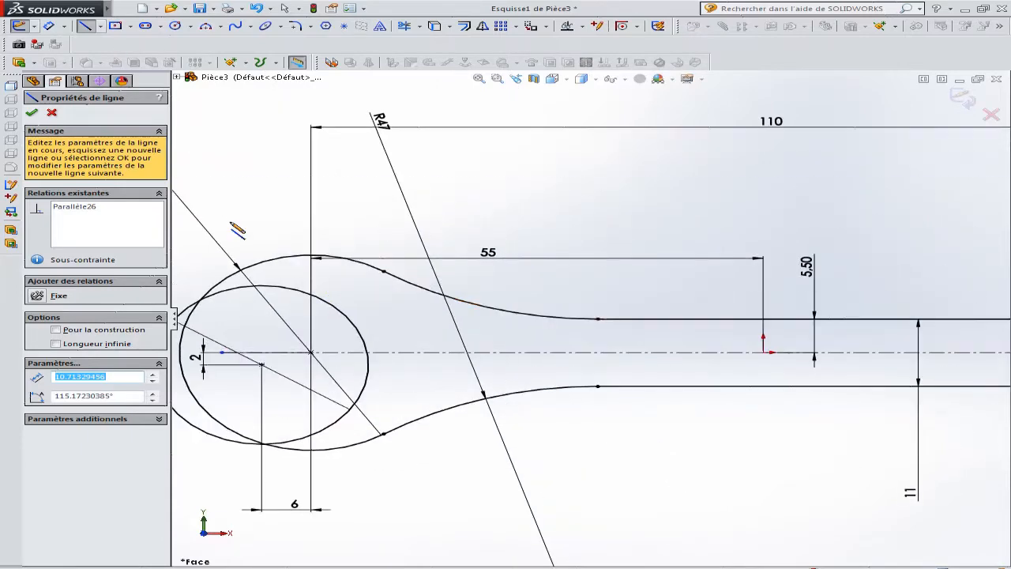
scroll(298, 354, up, 3)
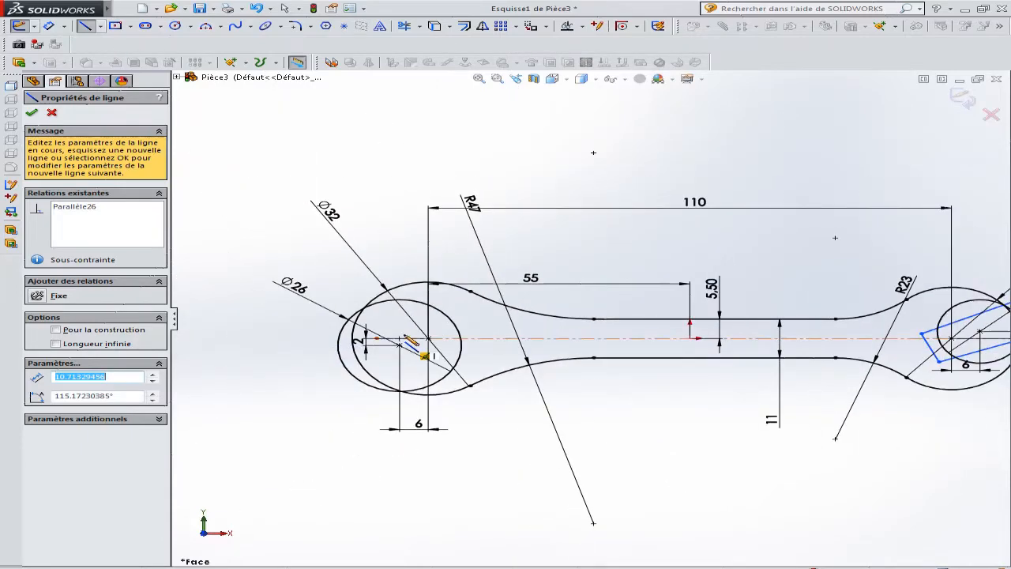
click(454, 316)
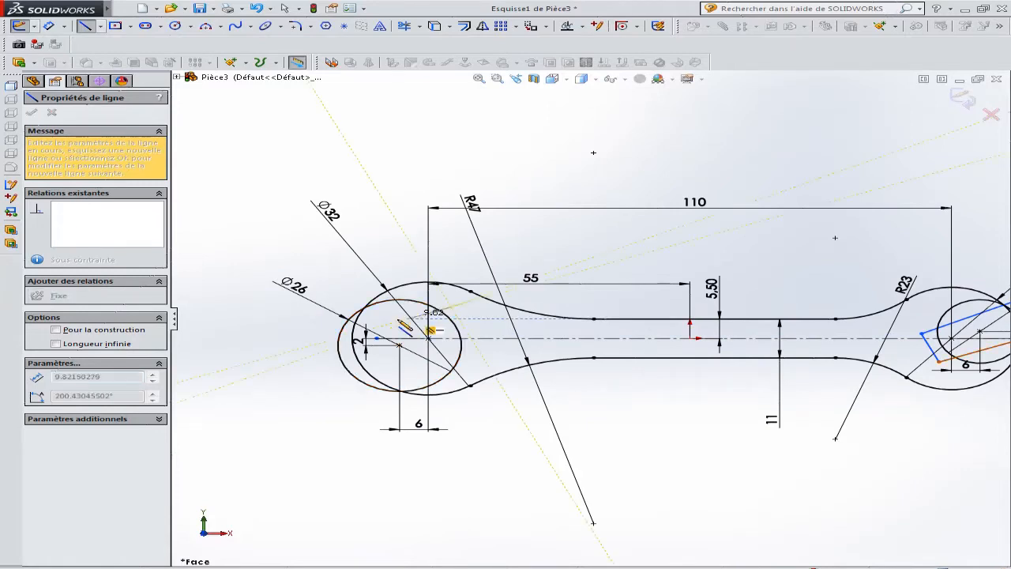
click(298, 348)
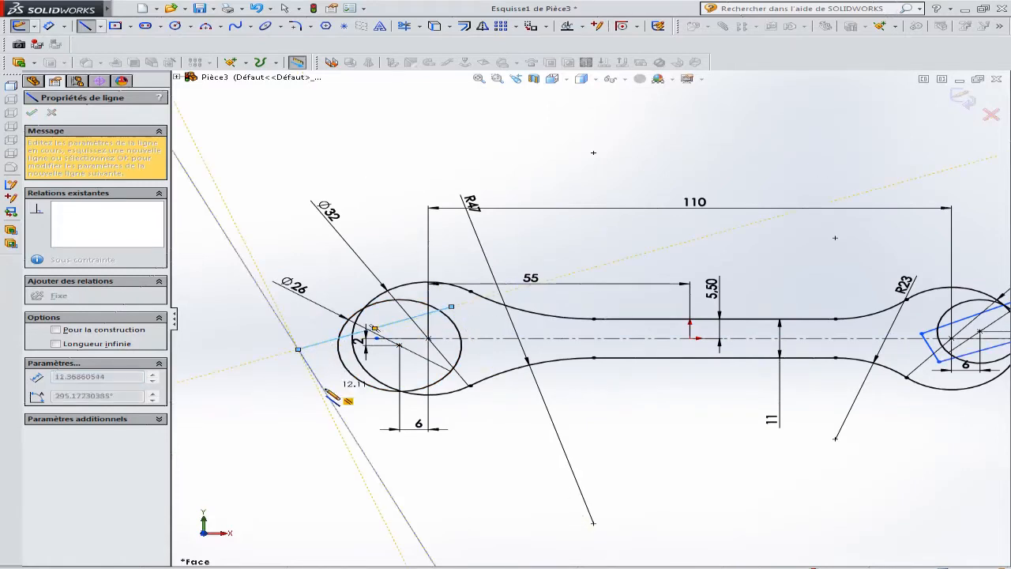
click(319, 391)
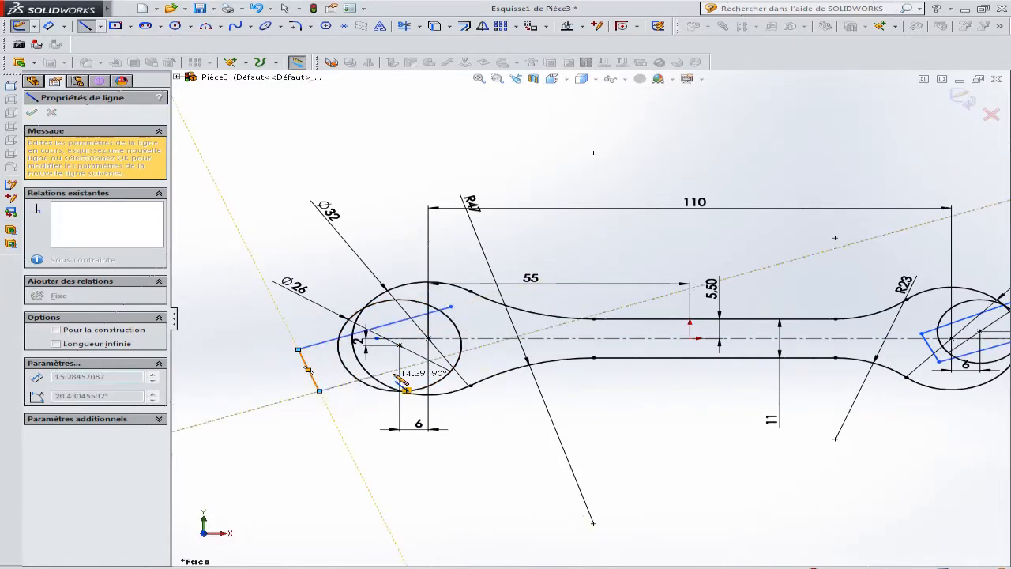
click(477, 347)
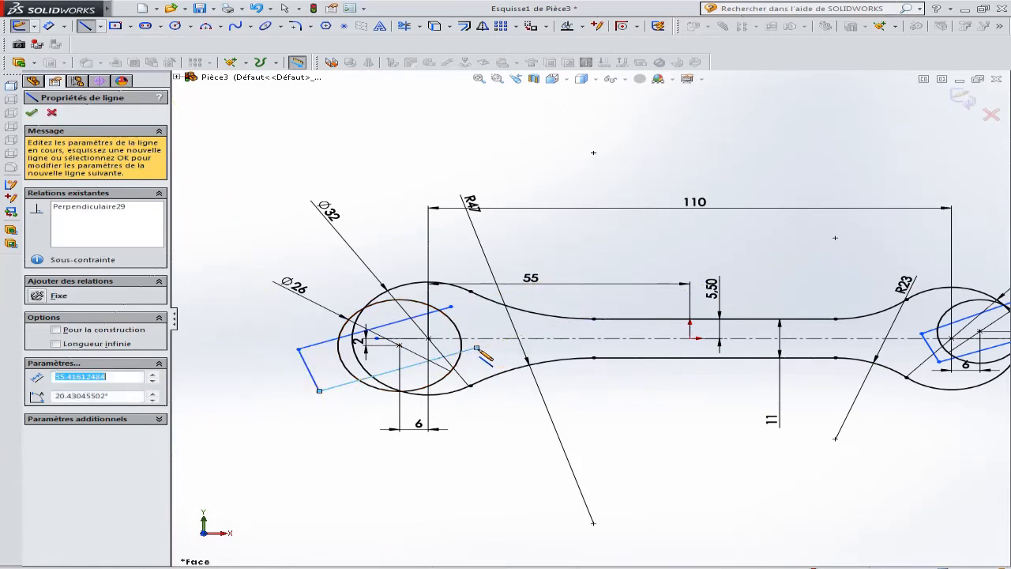
click(450, 307)
key(Escape)
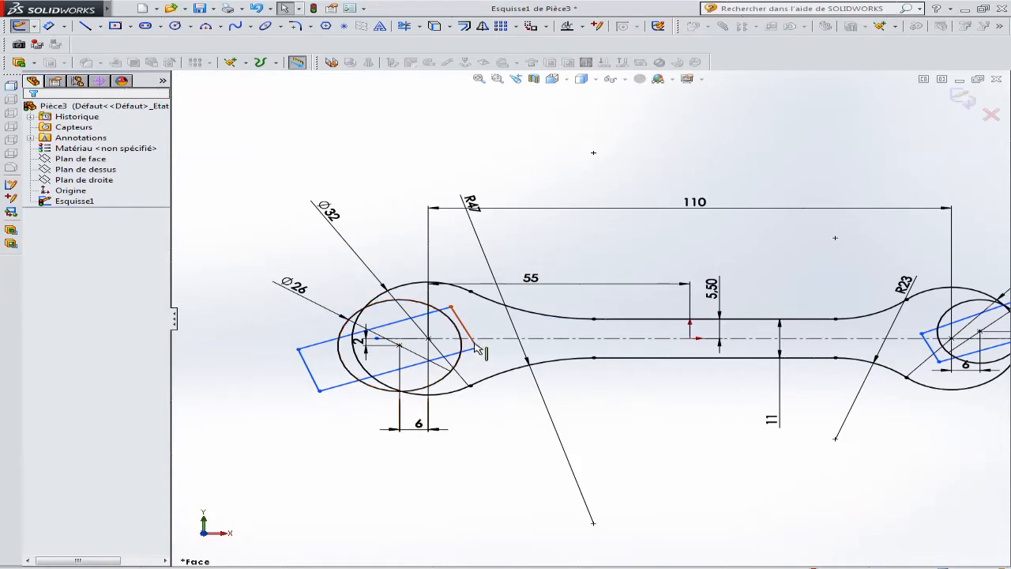
Make both pairs of opposite sides of the outline across the 26 mm circle parallel.
click(311, 370)
ctrl+click(464, 327)
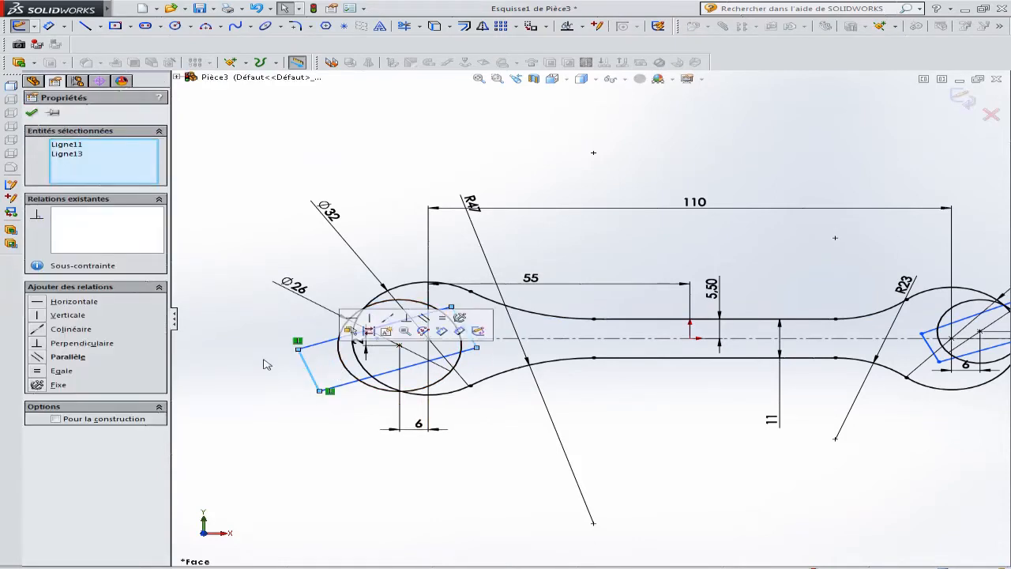
click(40, 357)
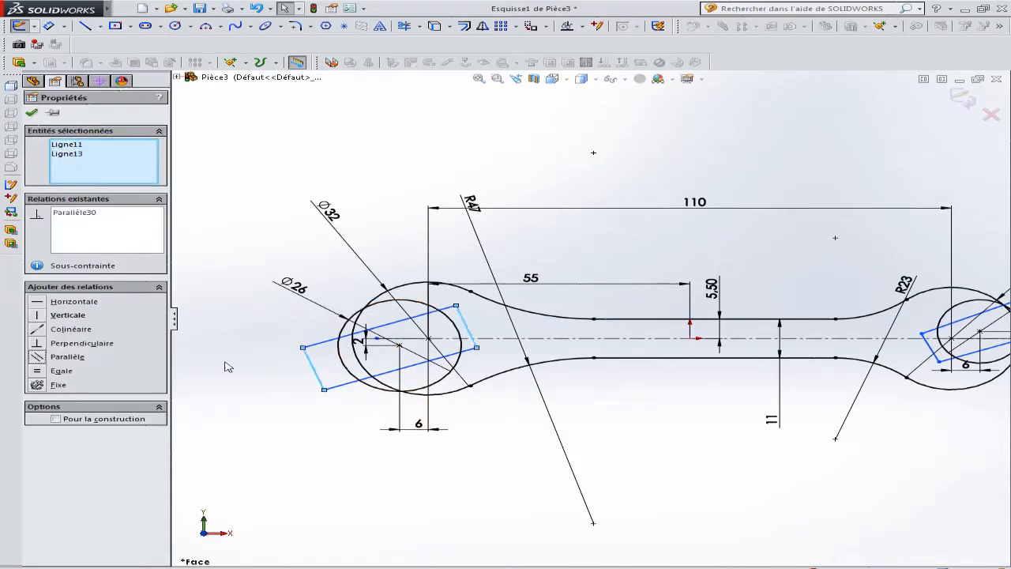
click(519, 425)
click(418, 369)
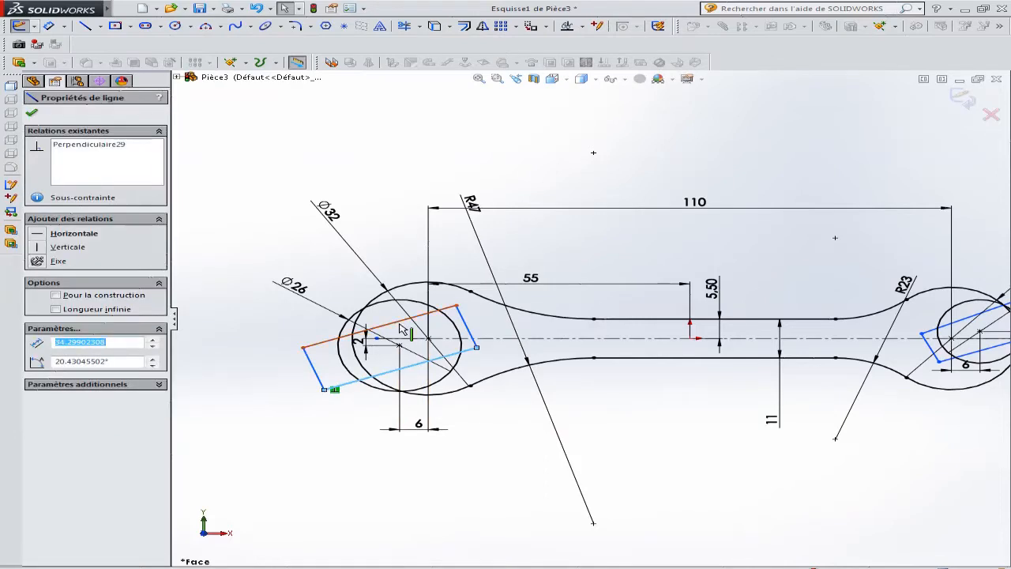
ctrl+click(400, 325)
click(39, 357)
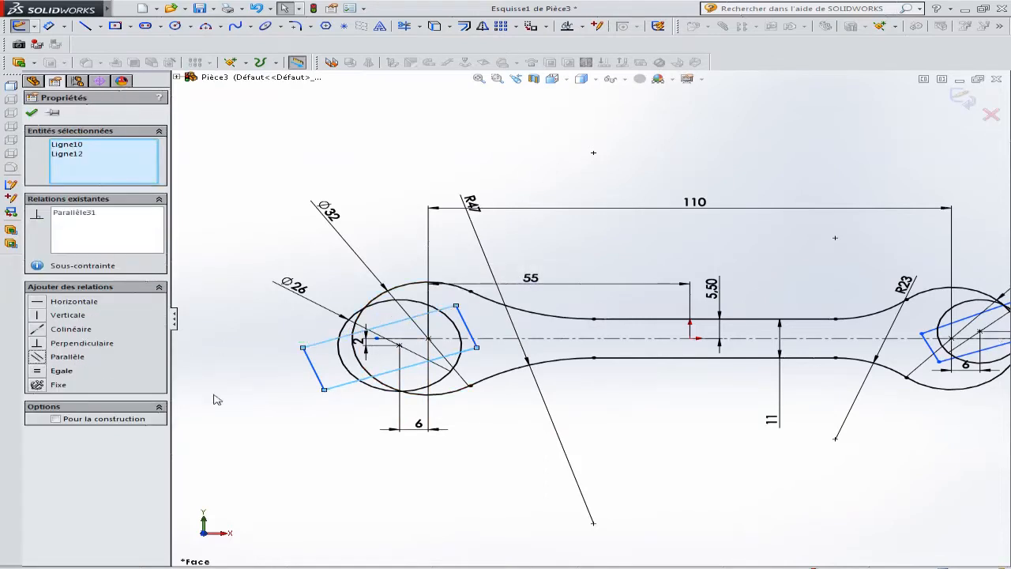
click(253, 388)
Make the two long sides of the outline across the 18 mm circle parallel.
scroll(544, 256, up, 3)
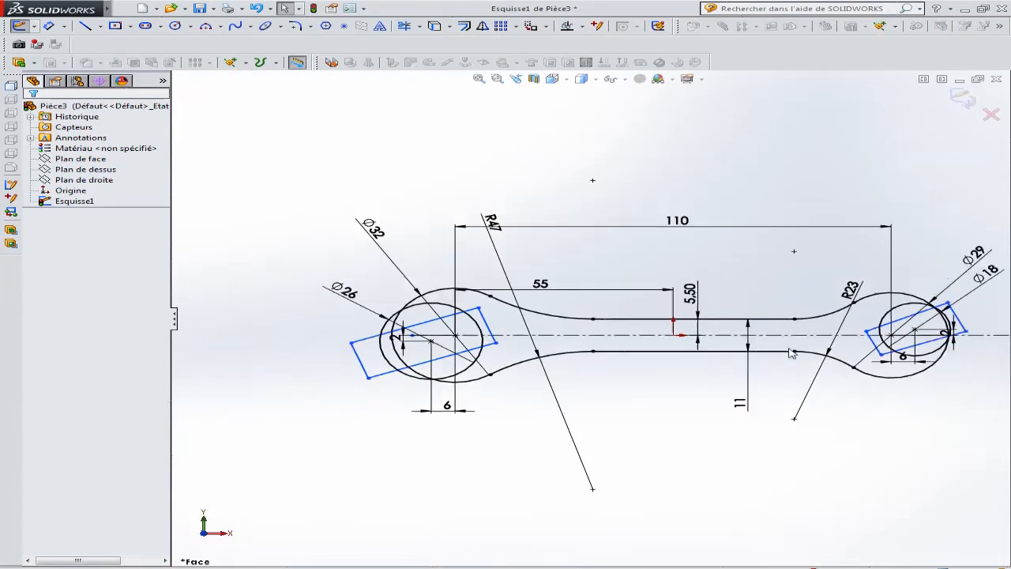
scroll(794, 309, down, 6)
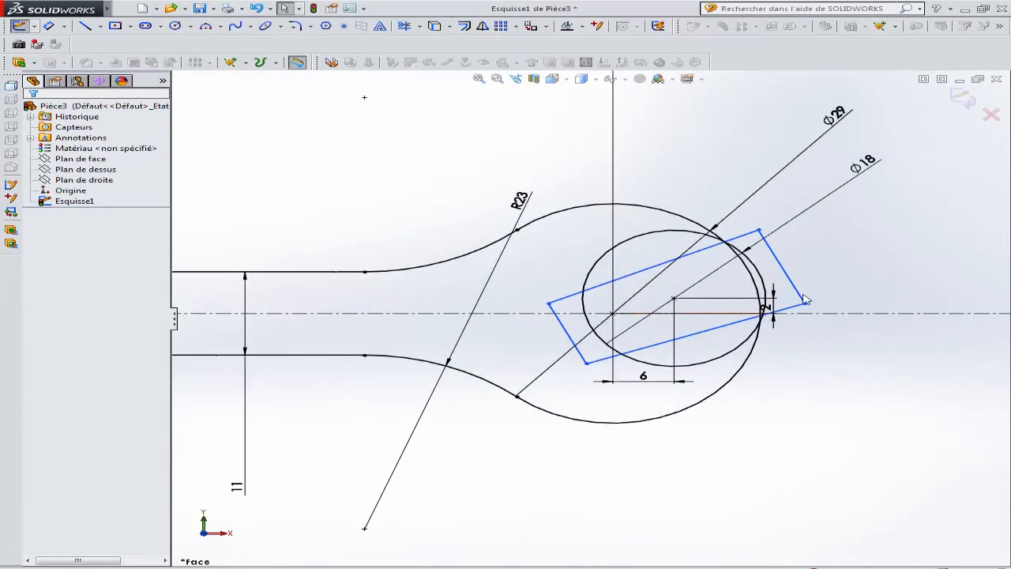
click(793, 283)
ctrl+click(583, 357)
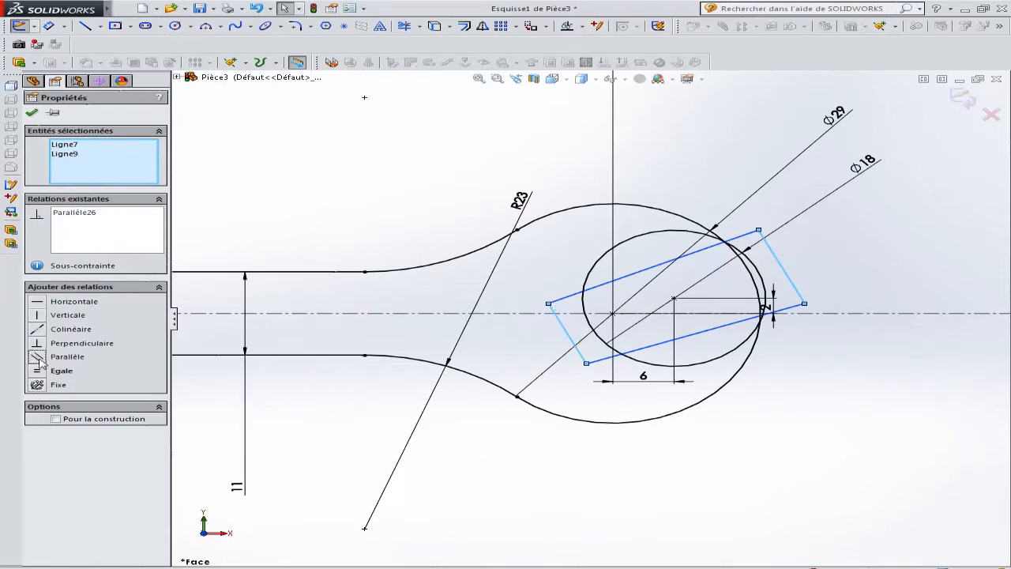
click(842, 428)
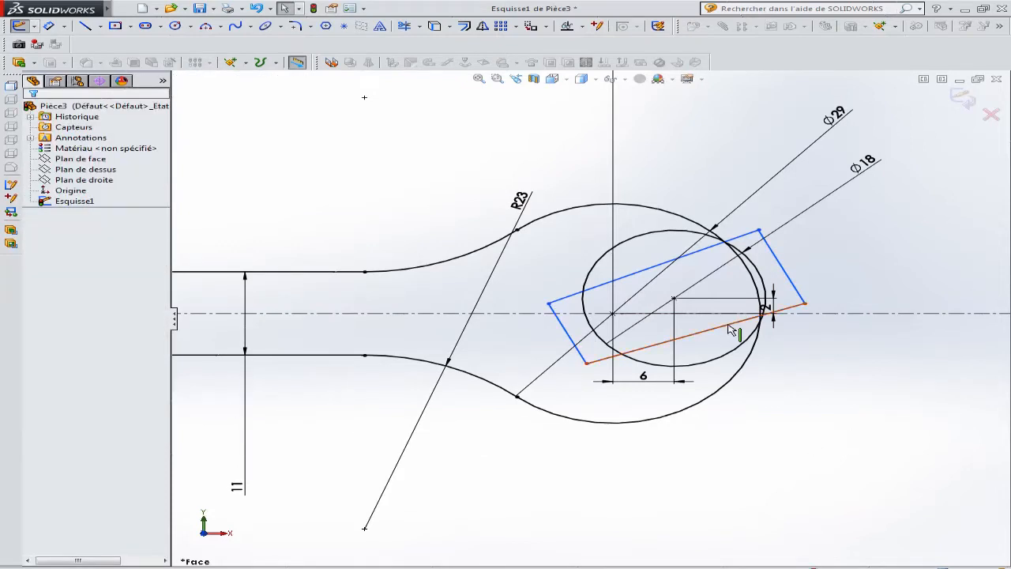
click(729, 325)
ctrl+click(713, 248)
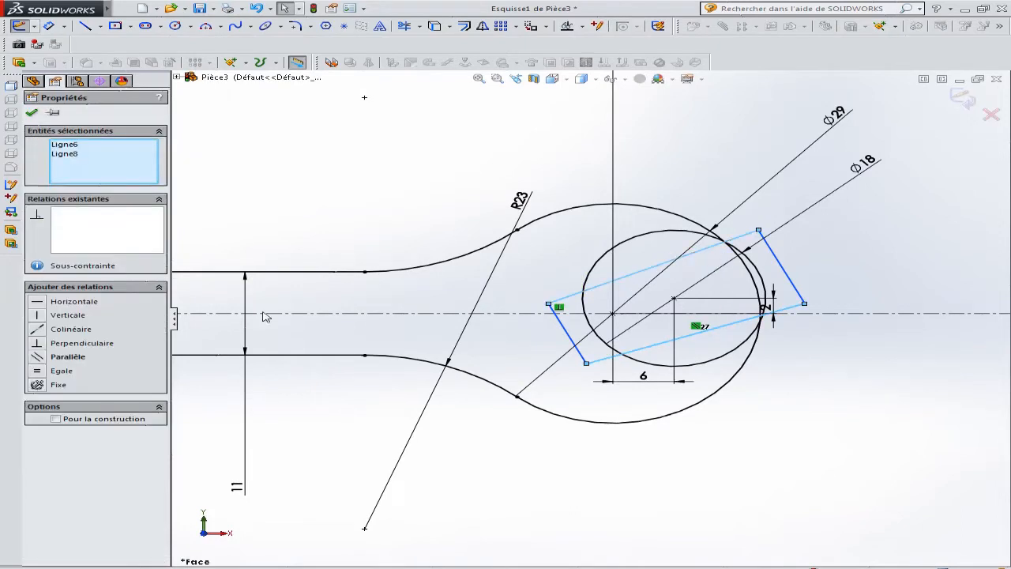
click(68, 356)
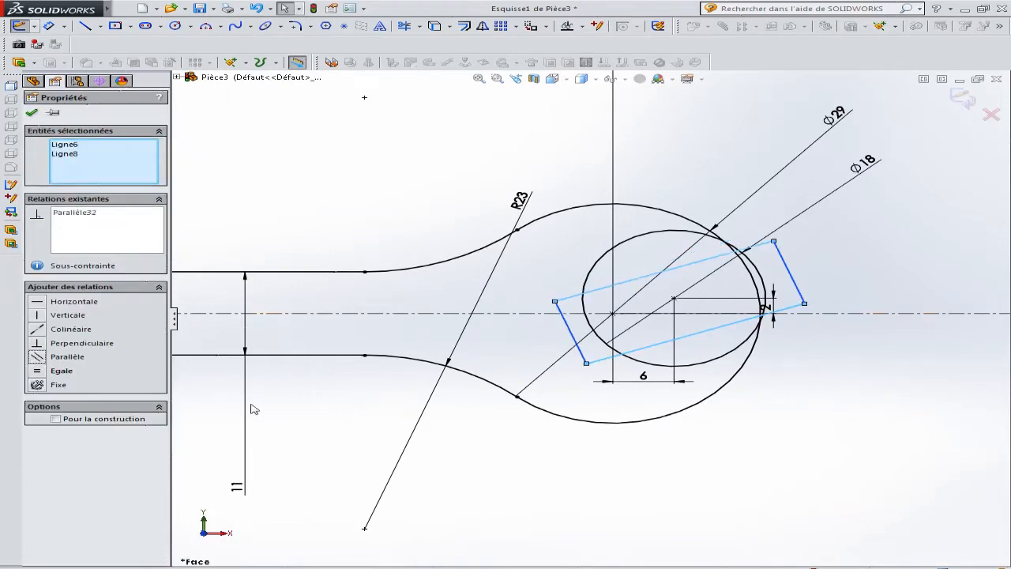
click(824, 376)
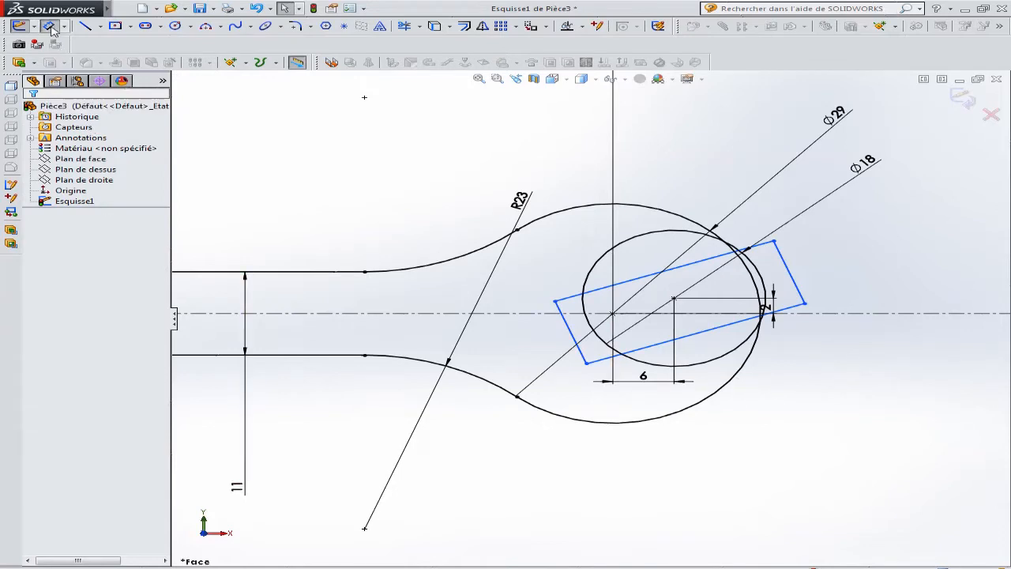
click(50, 28)
key(z)
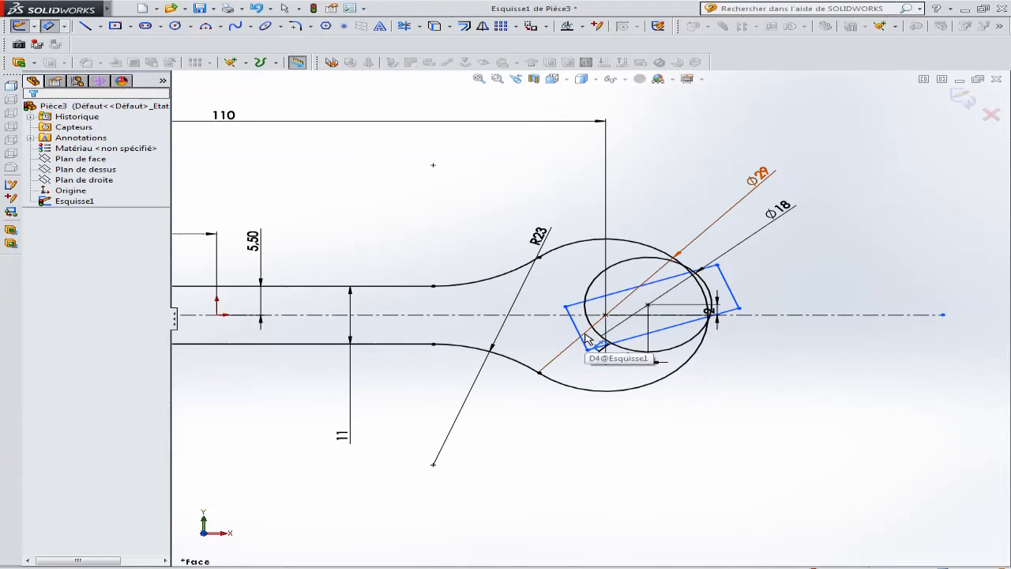
scroll(661, 309, down, 6)
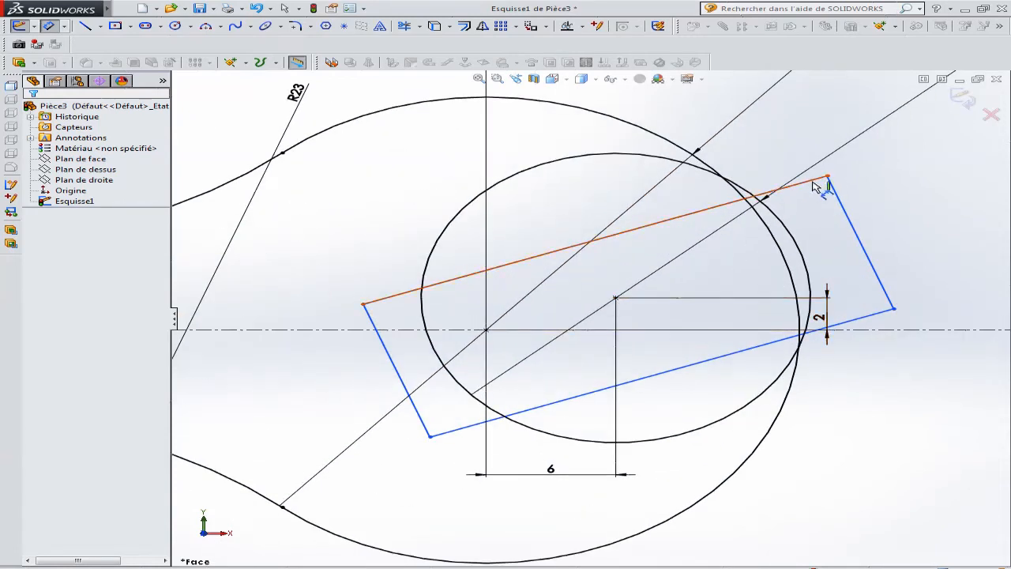
click(853, 269)
click(883, 314)
click(901, 318)
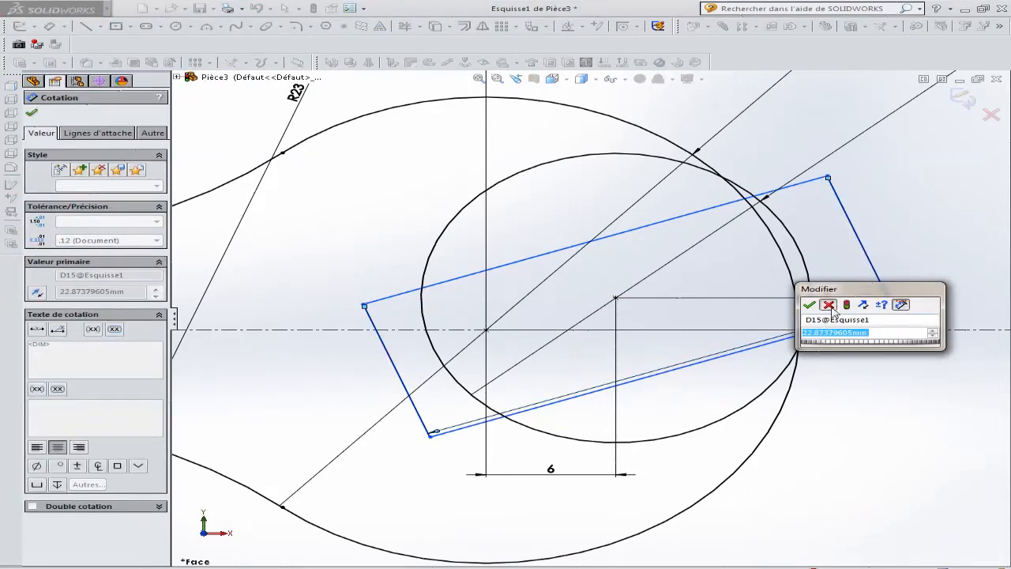
key(Return)
key(Delete)
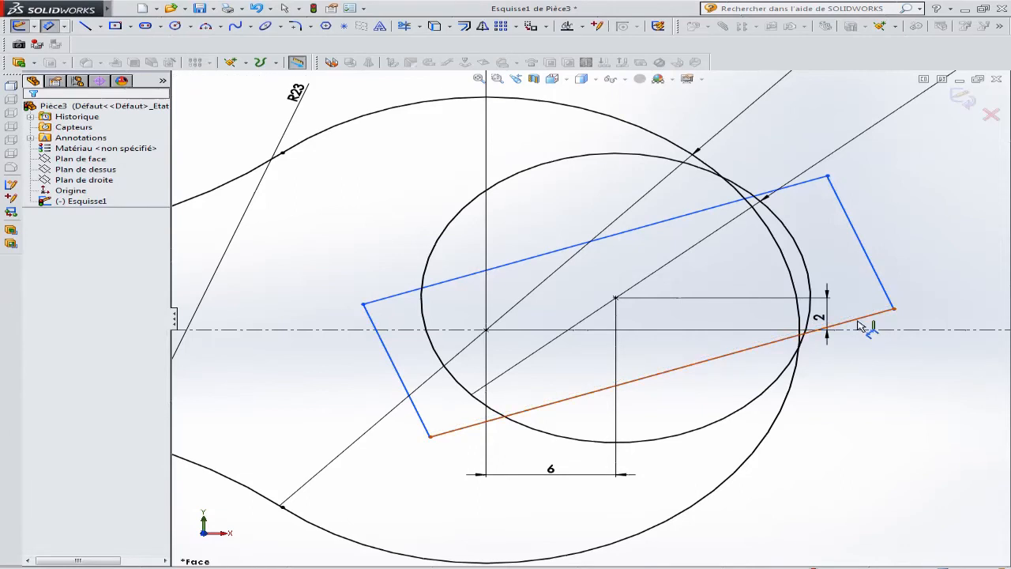
Dimension the distance between the two long sides of the outline across the 18 mm circle as 13 mm.
click(826, 220)
click(877, 316)
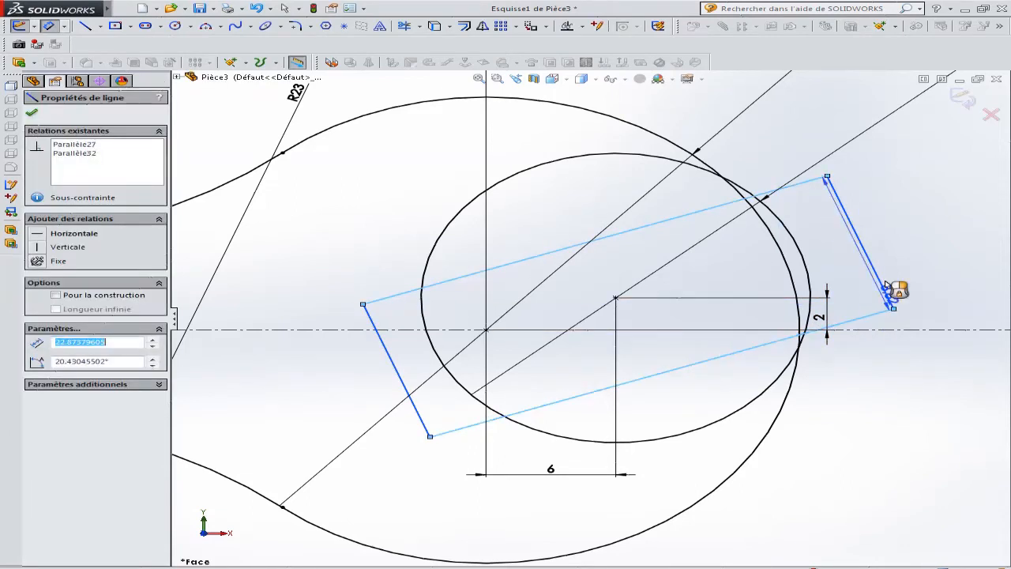
click(936, 227)
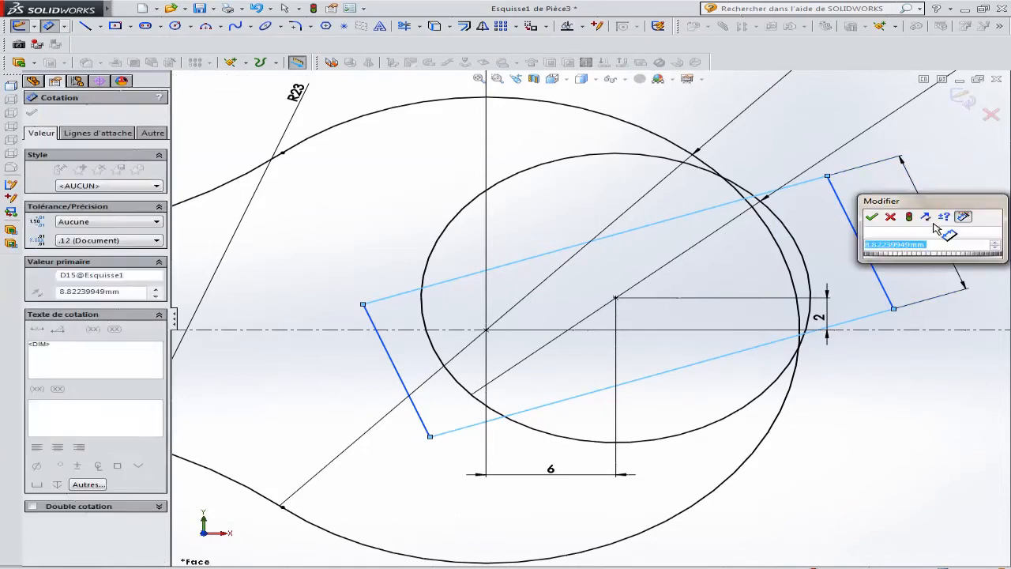
text(13)
key(Return)
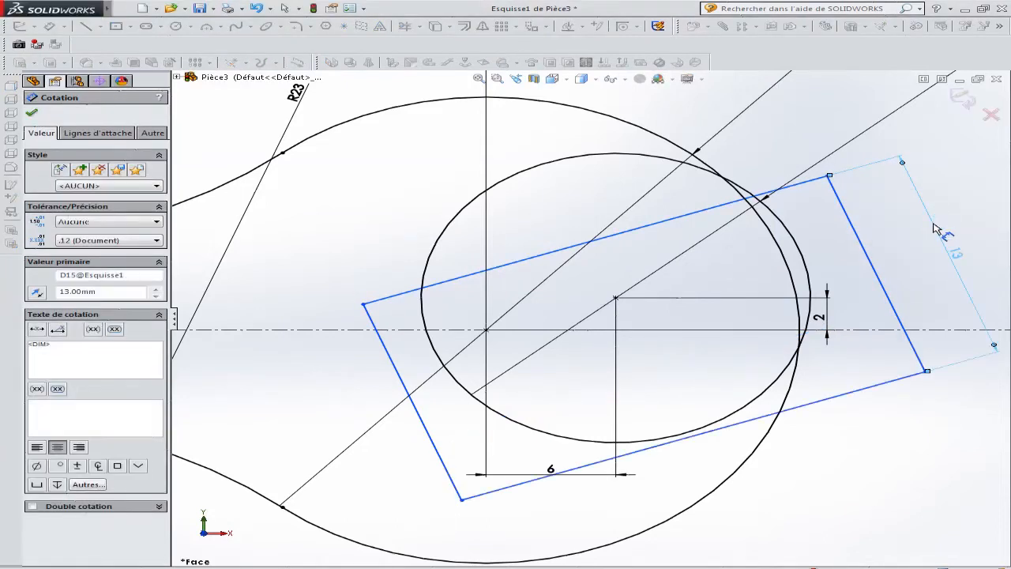
click(921, 444)
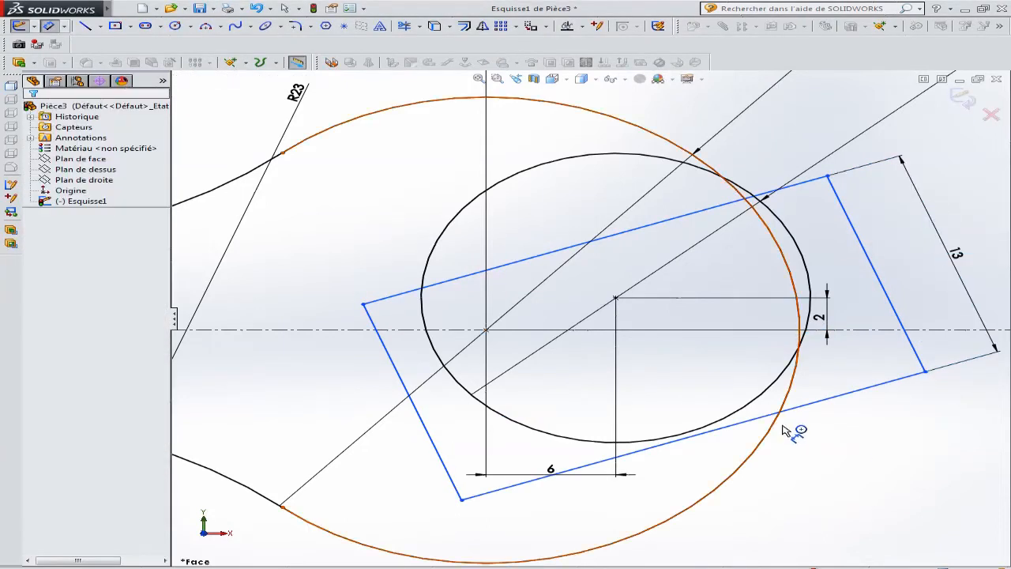
Dimension the distance from the 18 mm circle's centre to the outline's upper long side as 6.5 mm.
click(616, 299)
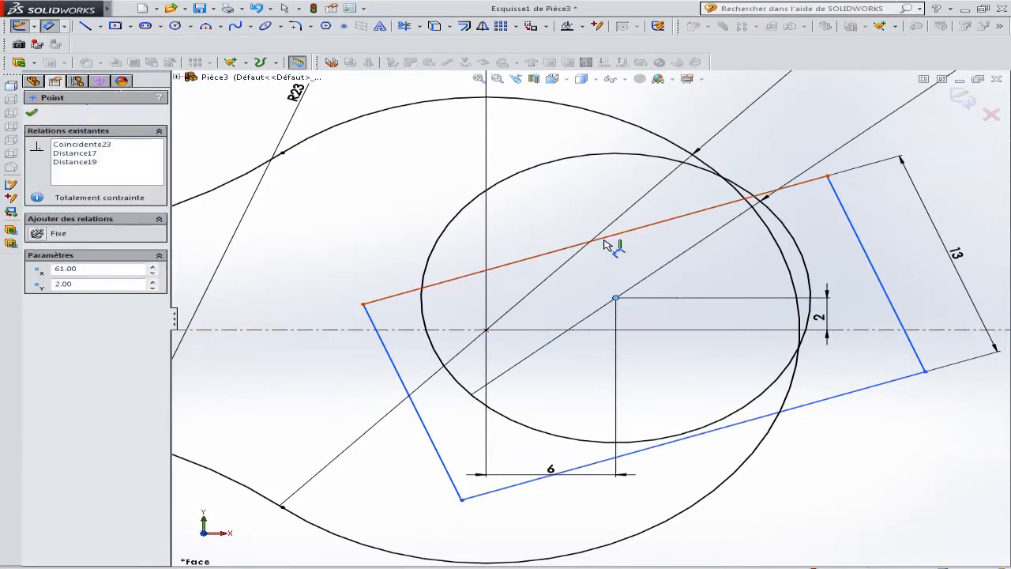
click(608, 246)
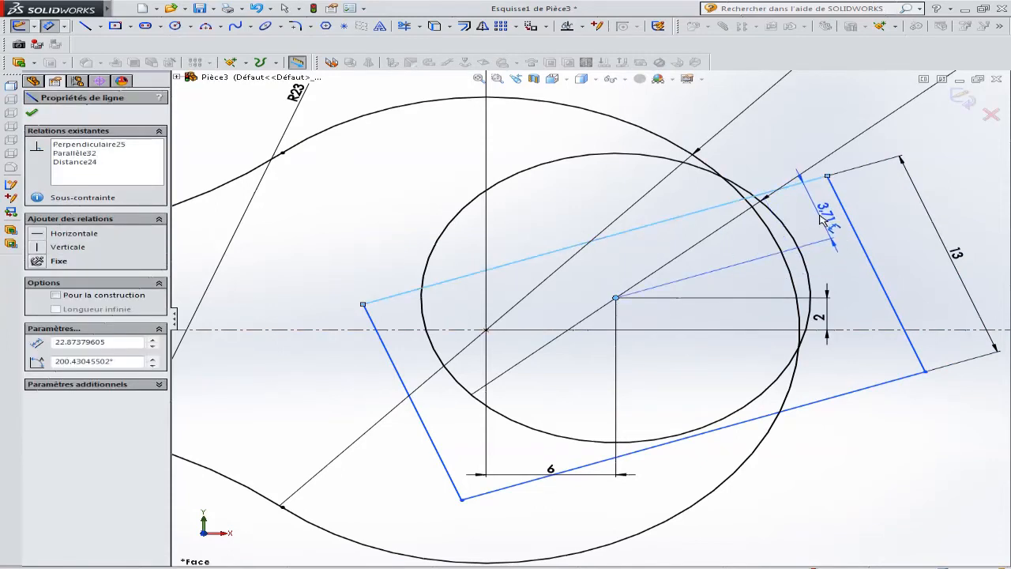
click(824, 220)
text(6.)
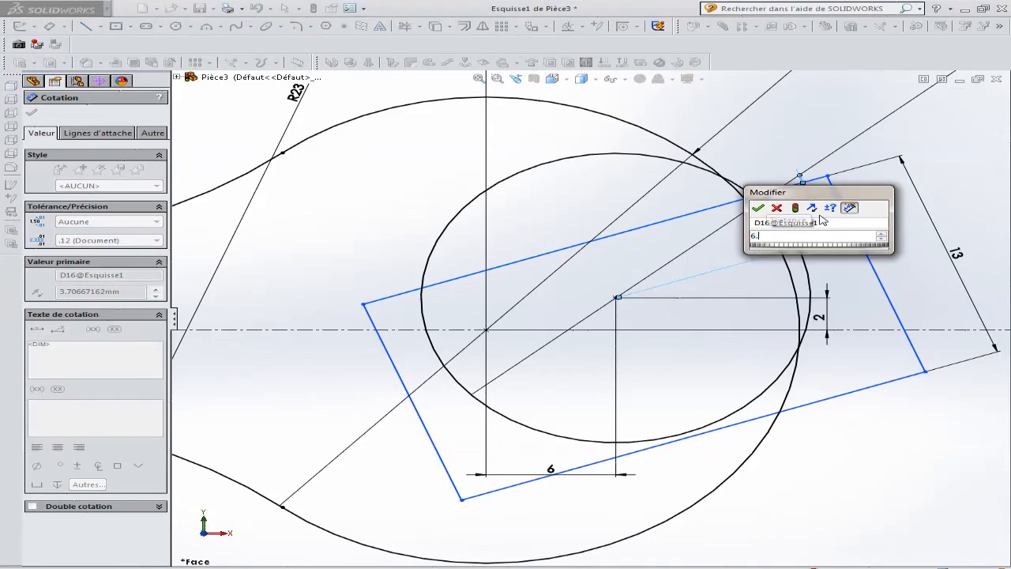
text(5)
key(Return)
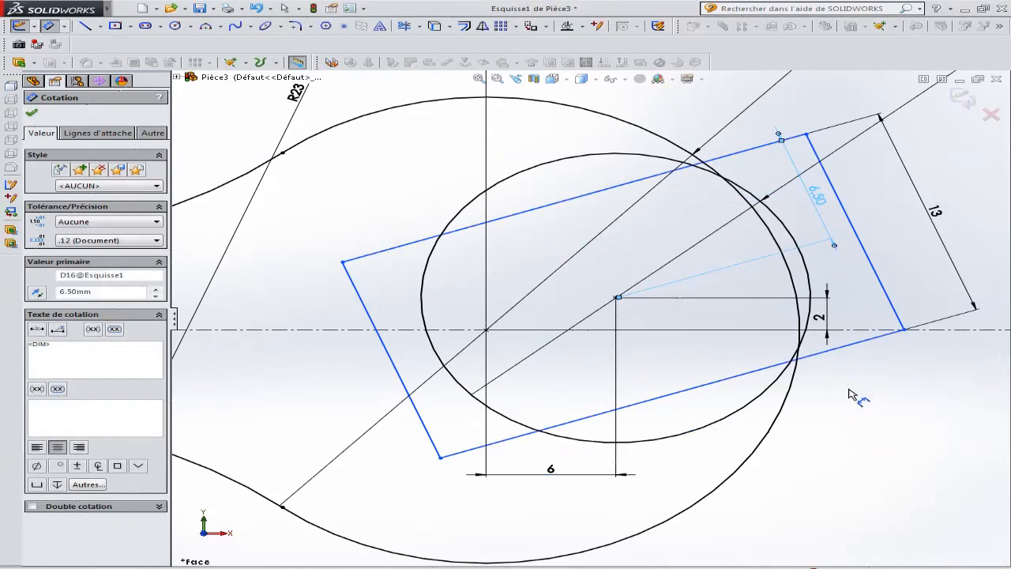
Dimension the distance between the two long sides of the outline across the 26 mm circle as 17 mm.
key(f)
scroll(661, 379, up, 4)
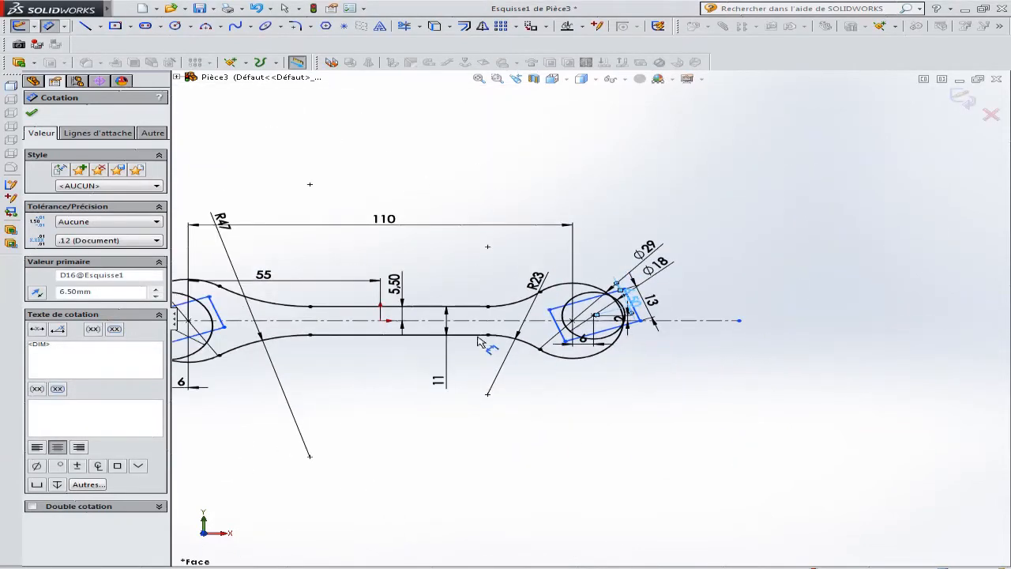
scroll(472, 334, up, 2)
scroll(315, 337, down, 5)
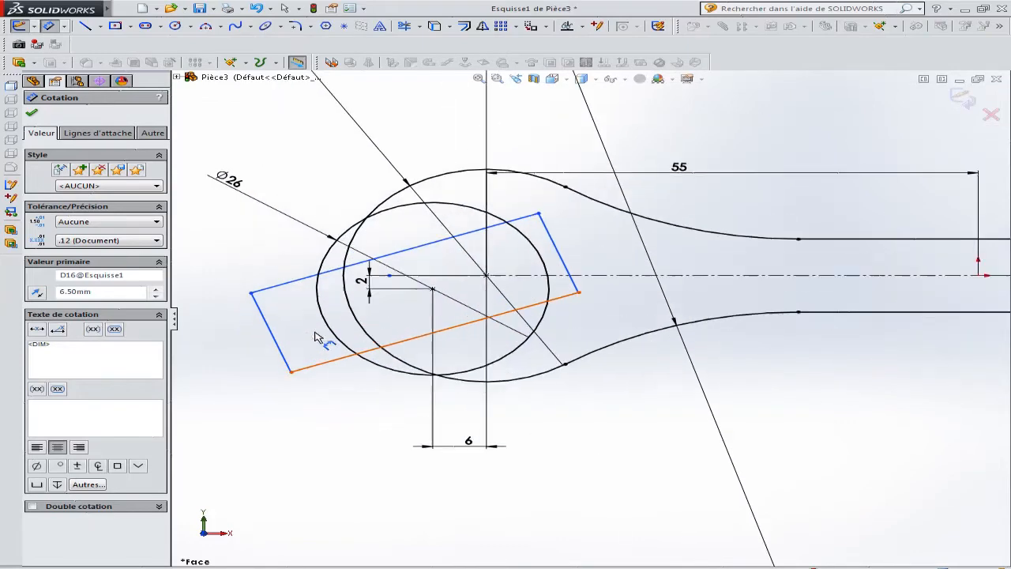
click(332, 362)
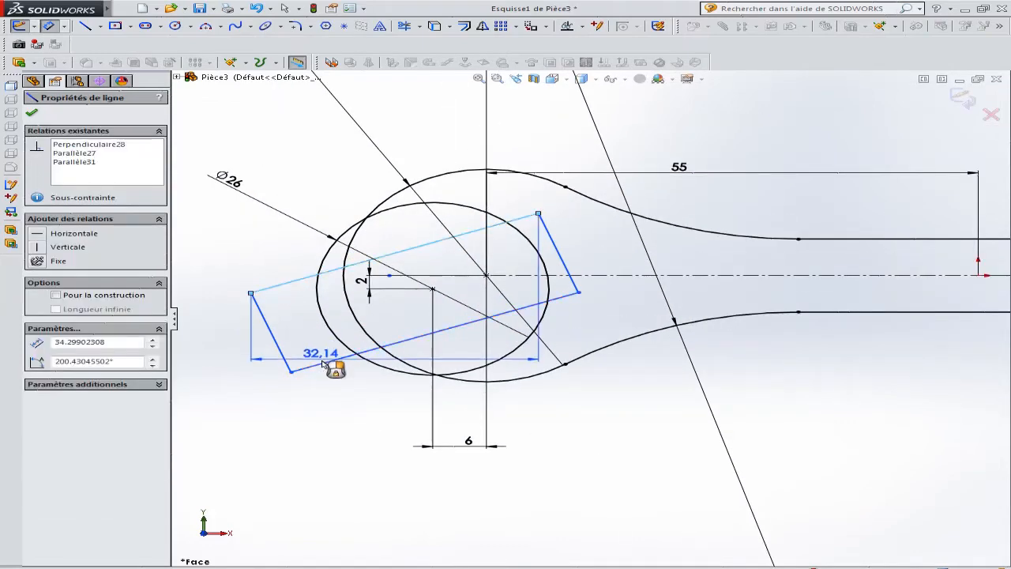
click(228, 359)
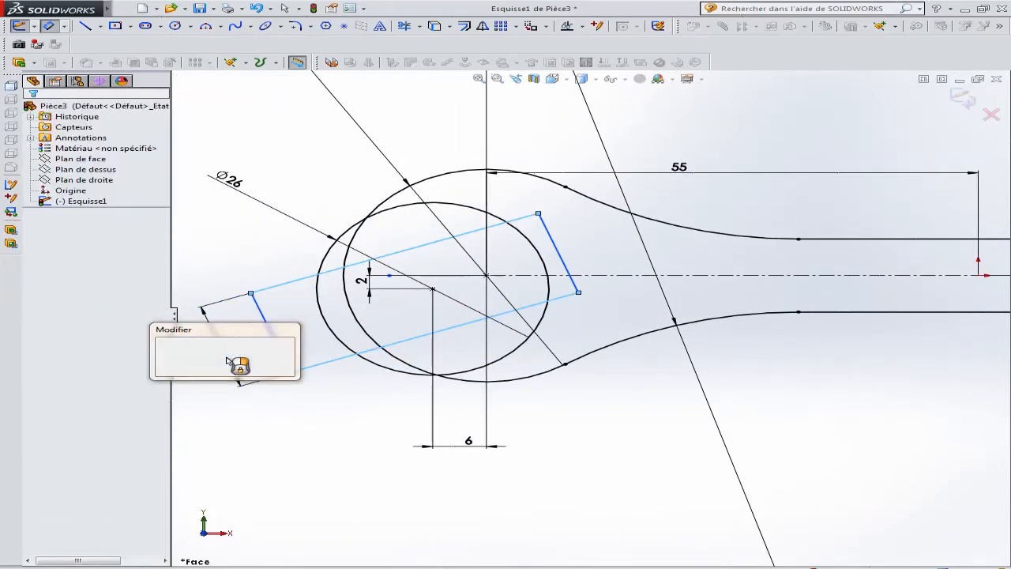
text(17)
key(Return)
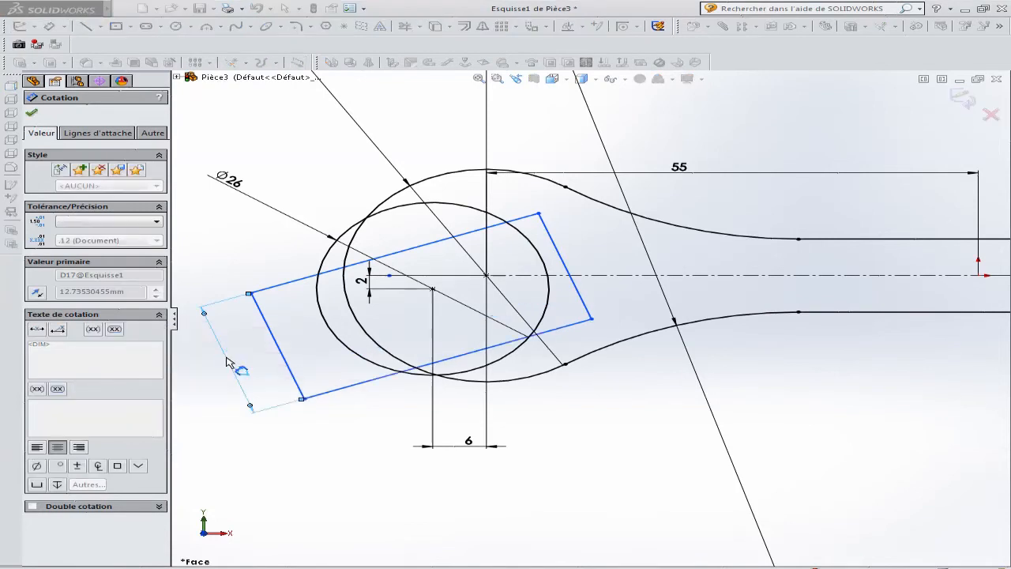
Dimension the distance from the 26 mm circle's centre to the upper long side of its slanted outline as 8.5 mm.
click(419, 252)
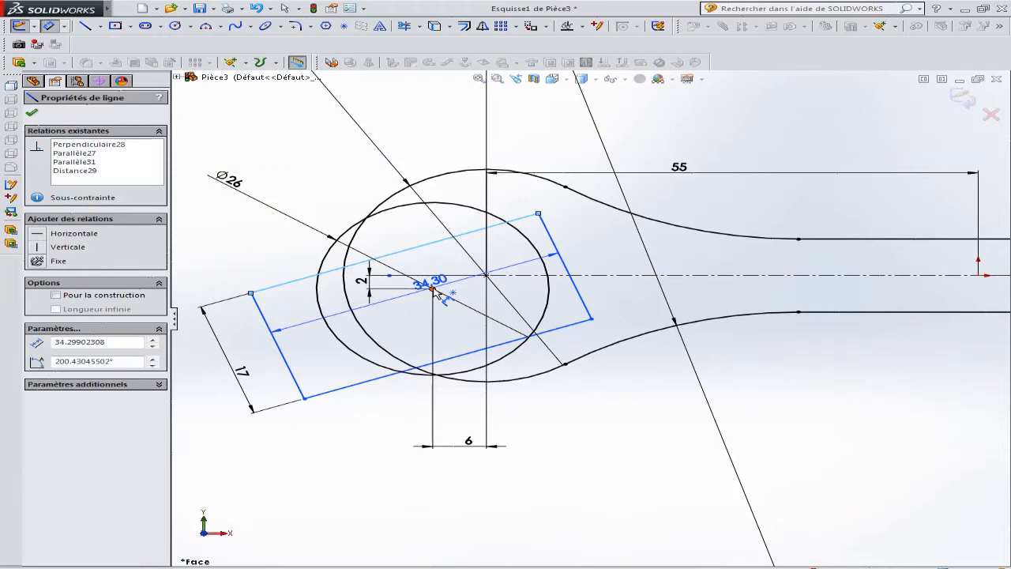
click(357, 297)
click(299, 321)
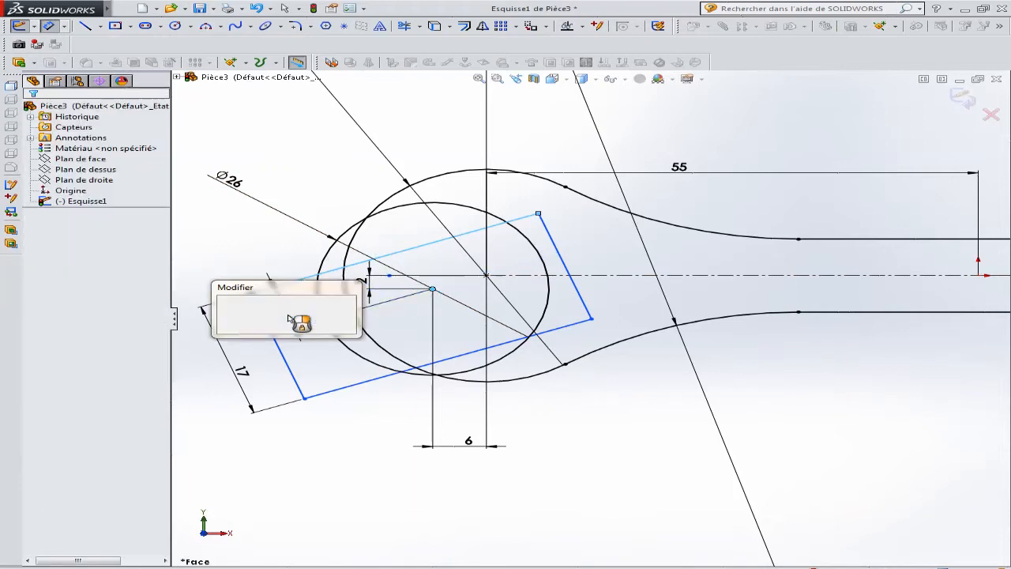
text(8.5)
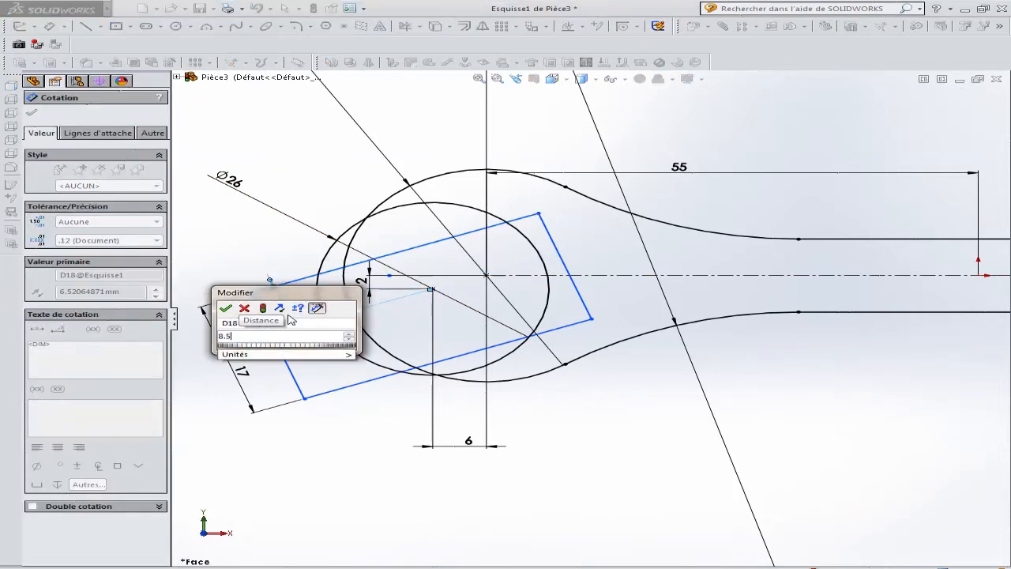
key(Return)
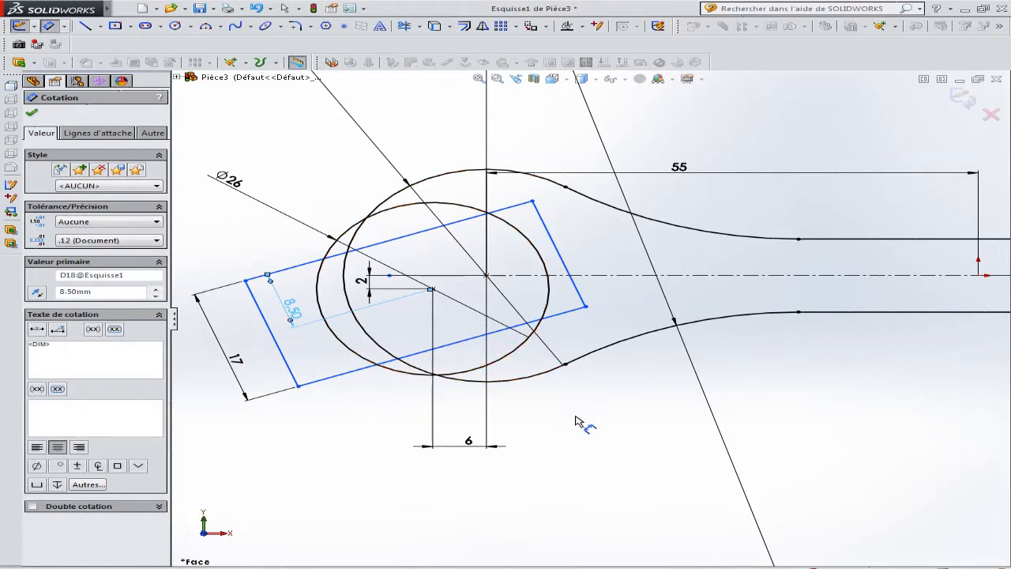
key(Escape)
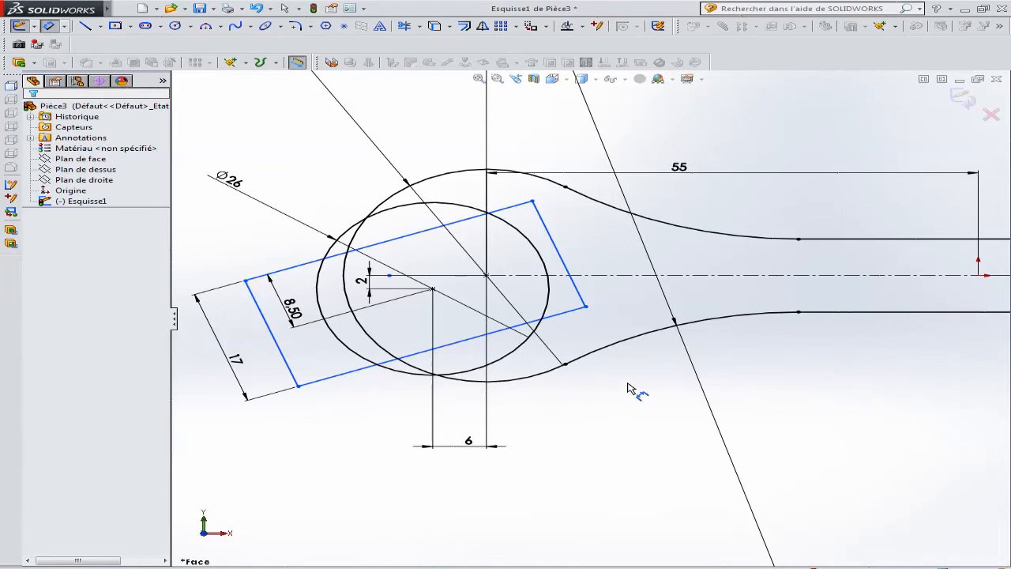
Try to trim away the inner short side of the outline across the 26 mm circle.
key(f)
scroll(845, 315, down, 5)
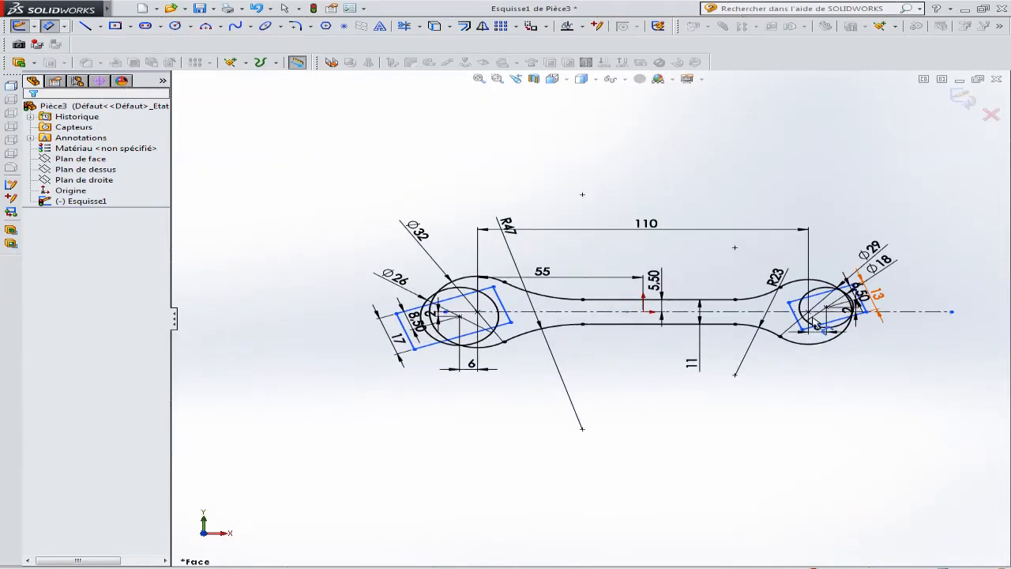
scroll(712, 331, up, 2)
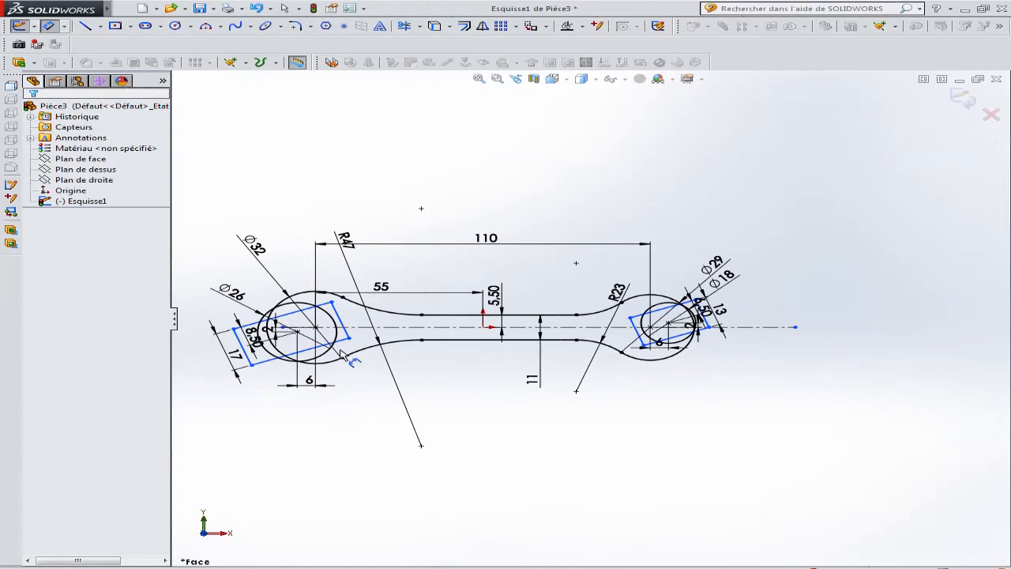
scroll(363, 338, down, 2)
scroll(432, 343, down, 2)
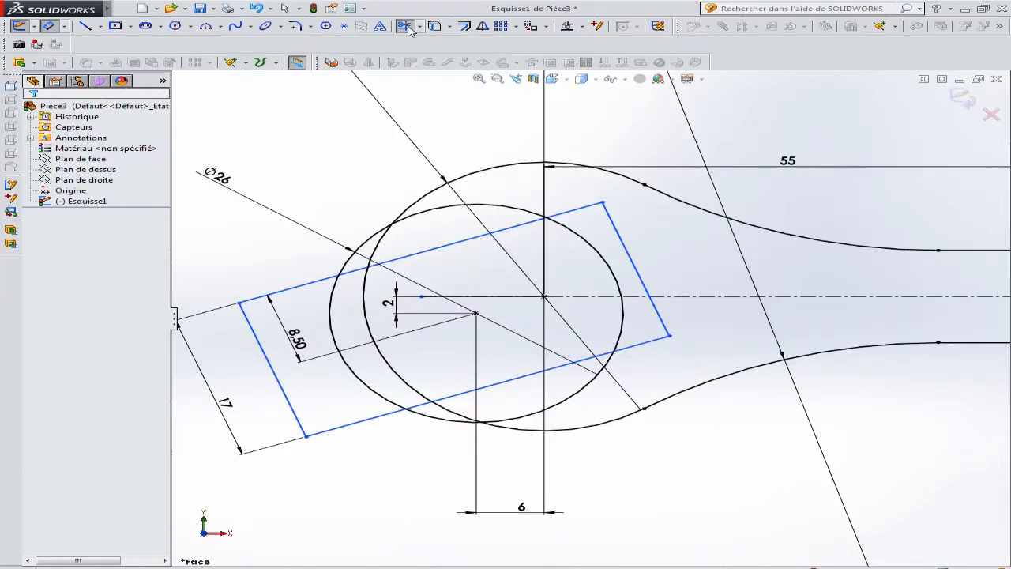
click(407, 29)
click(632, 263)
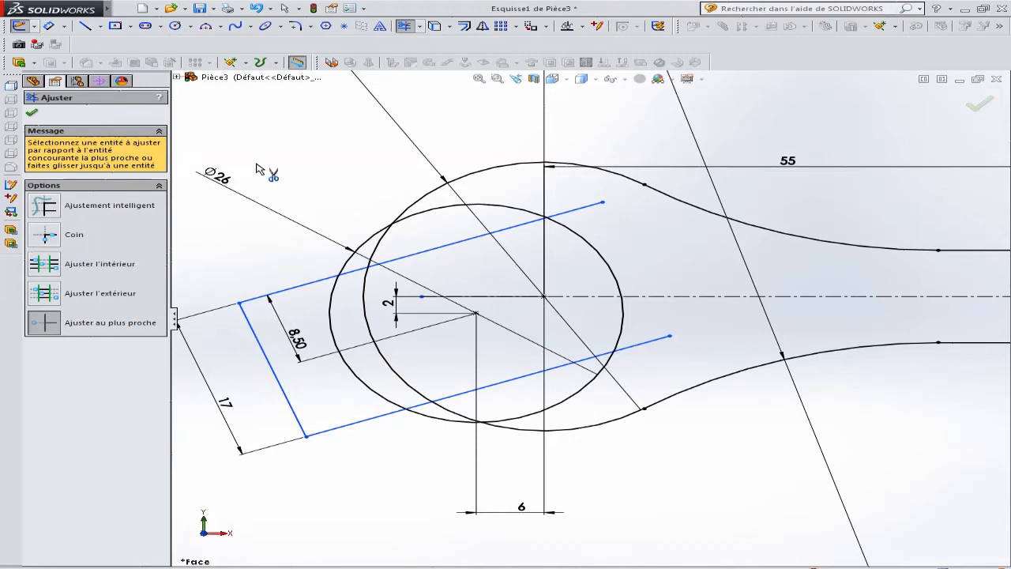
key(Escape)
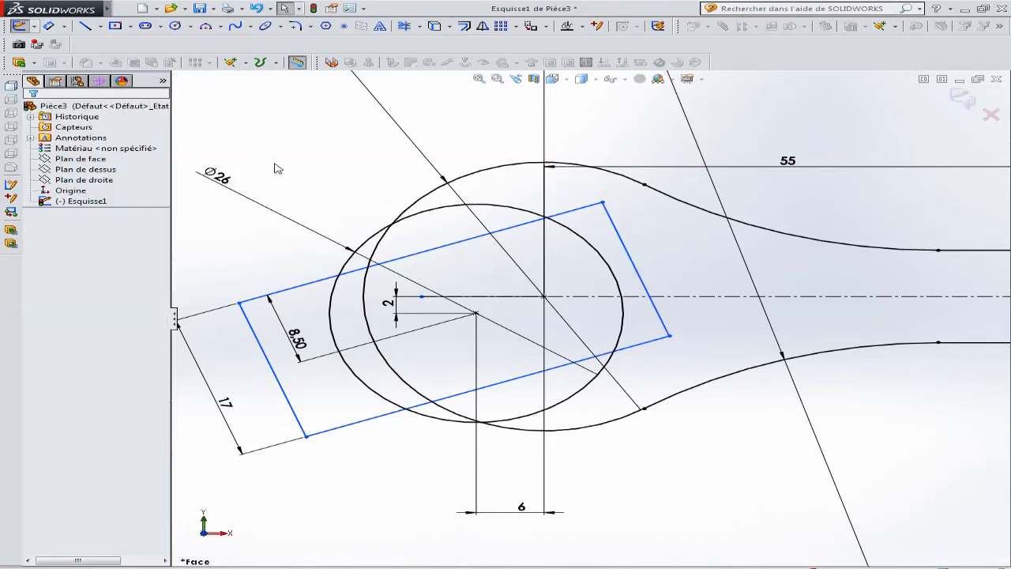
Move the outer short side of the outline across the 26 mm circle slightly closer to the circle.
click(49, 26)
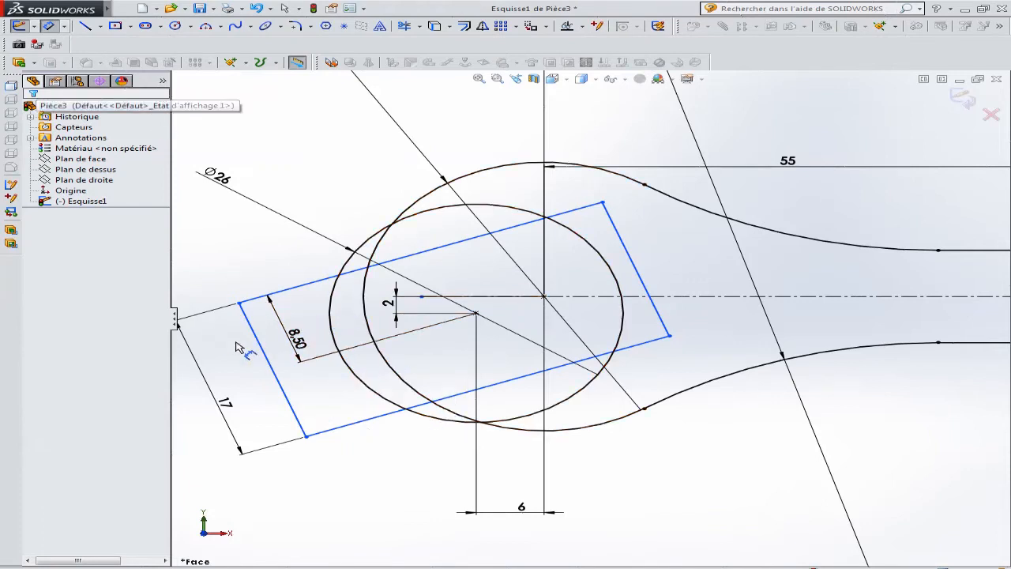
click(49, 25)
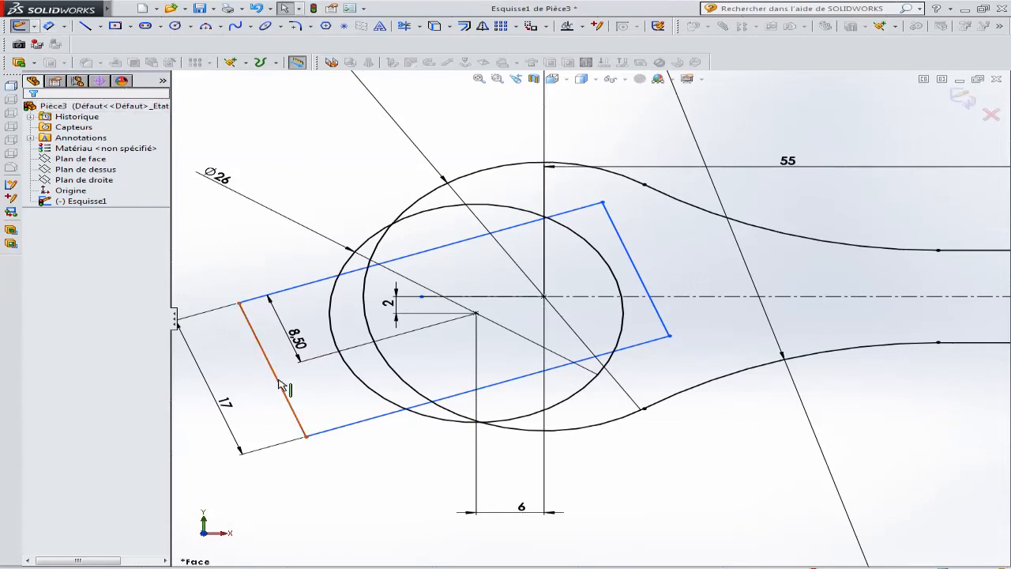
click(280, 385)
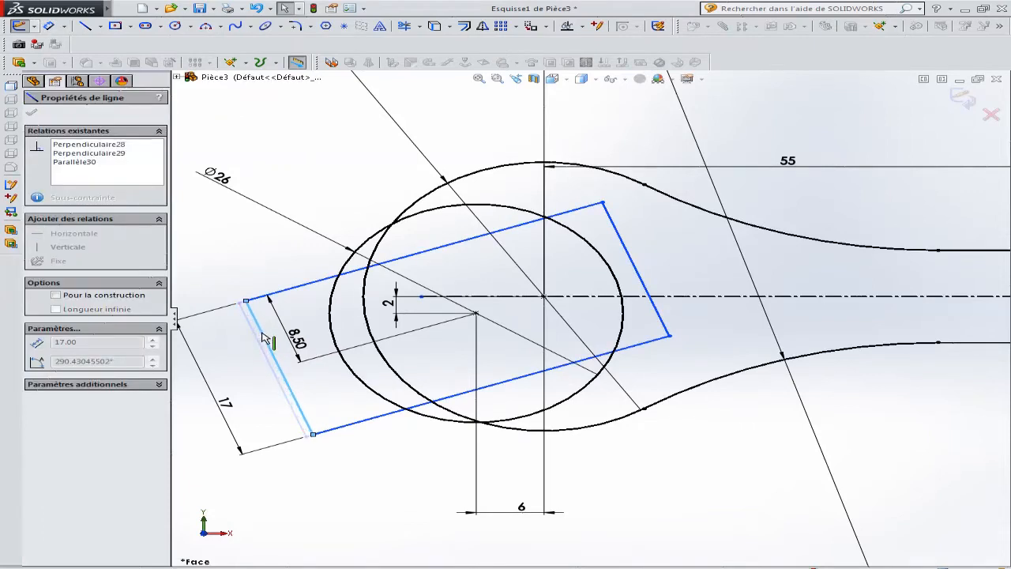
click(294, 288)
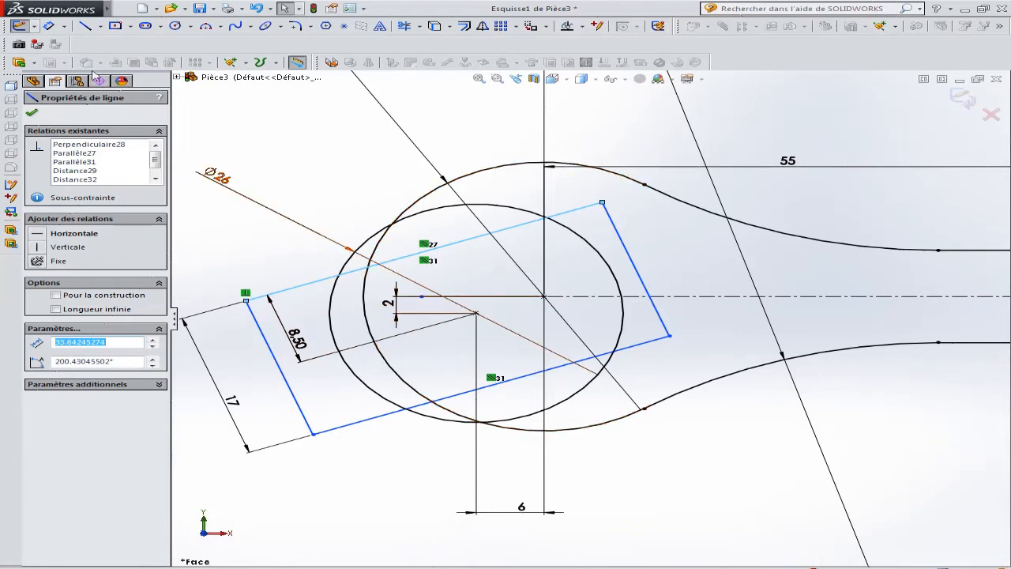
Draw a horizontal construction line about 21 mm long from the centreline's end near the 26 mm circle outward past the slanted outline.
click(103, 28)
click(124, 51)
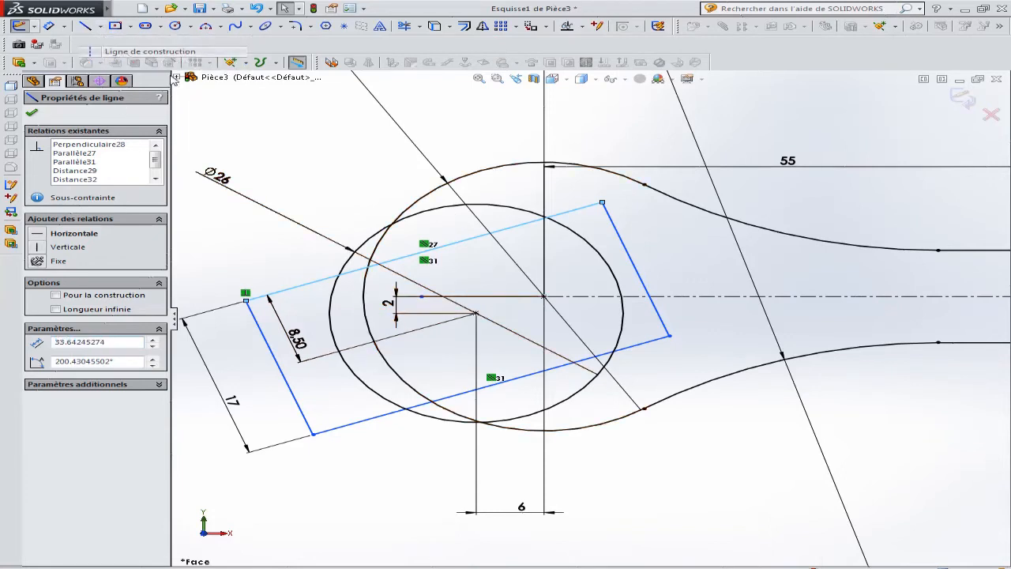
click(421, 297)
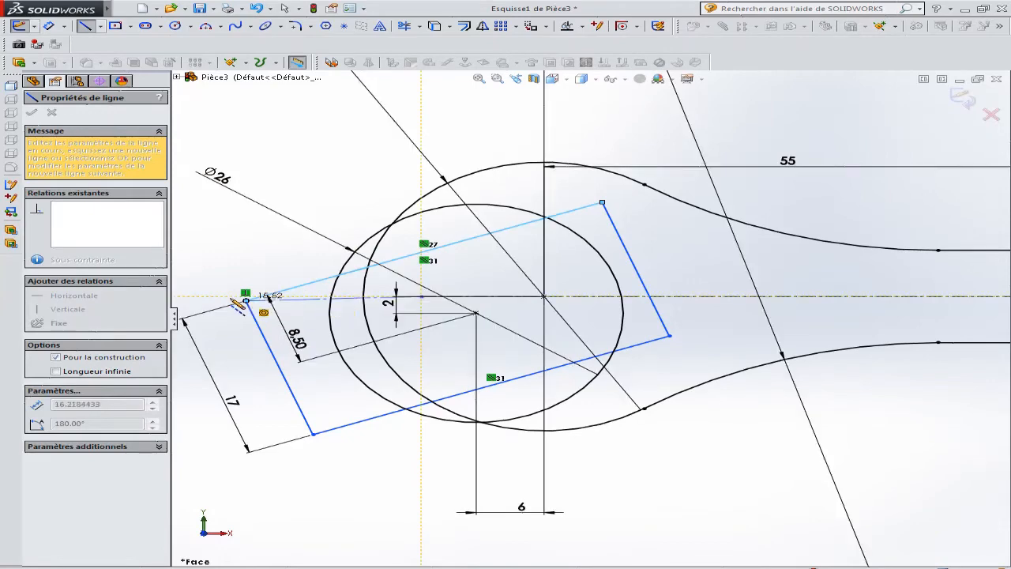
click(184, 297)
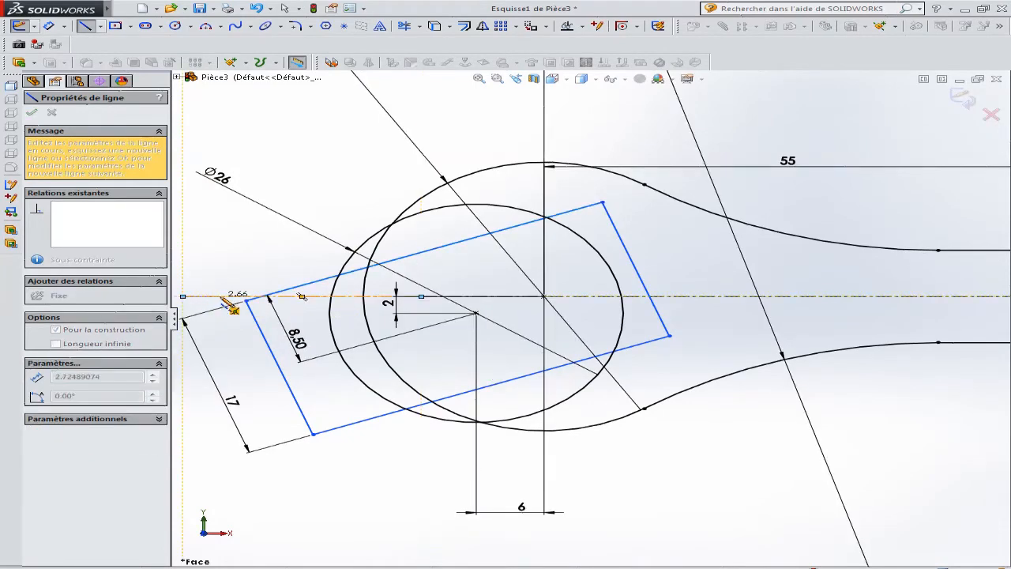
key(Escape)
key(f)
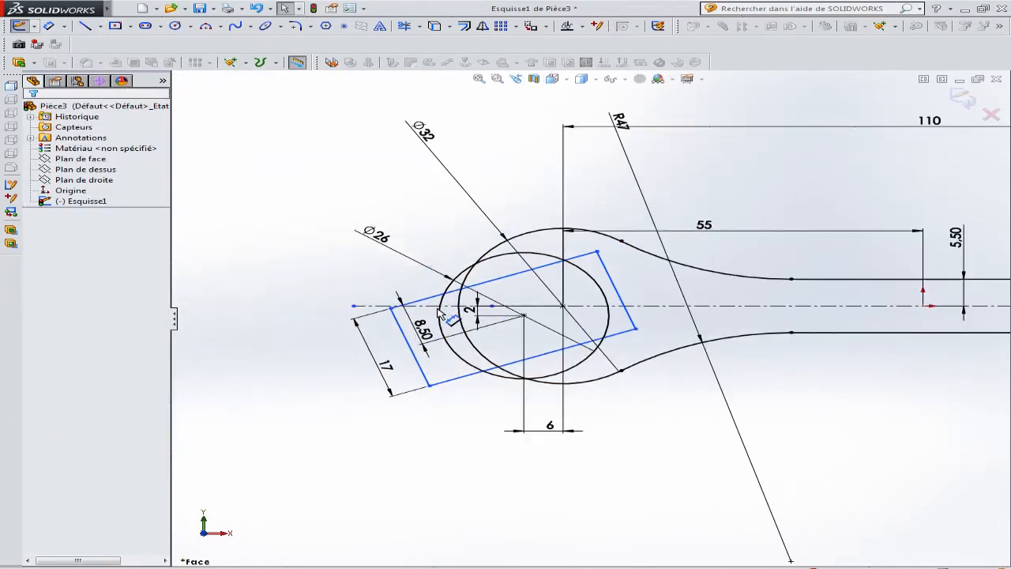
Dimension the angle between the horizontal construction line and the upper long side of the outline across the 26 mm circle as 17°.
click(49, 25)
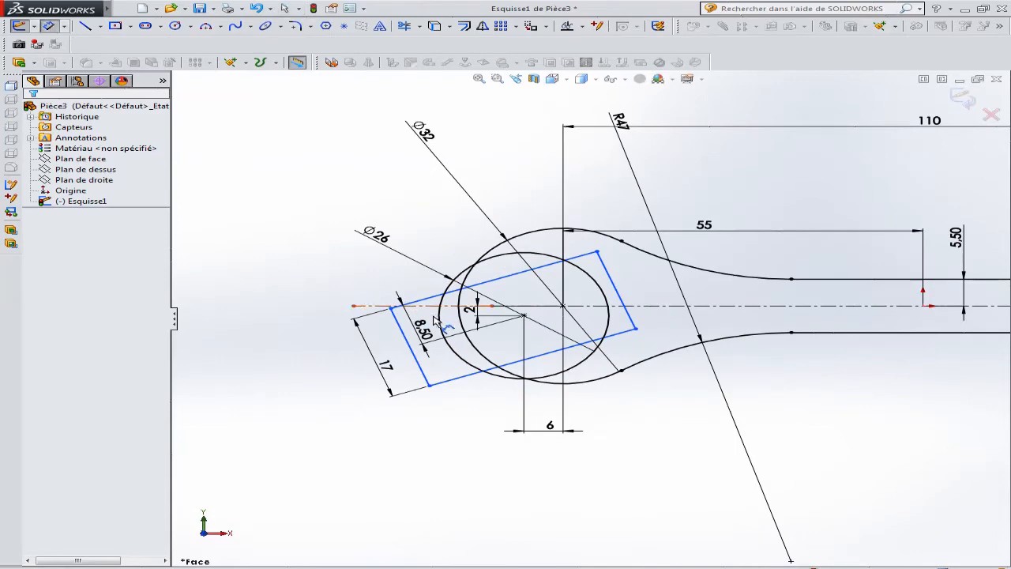
scroll(434, 320, down, 6)
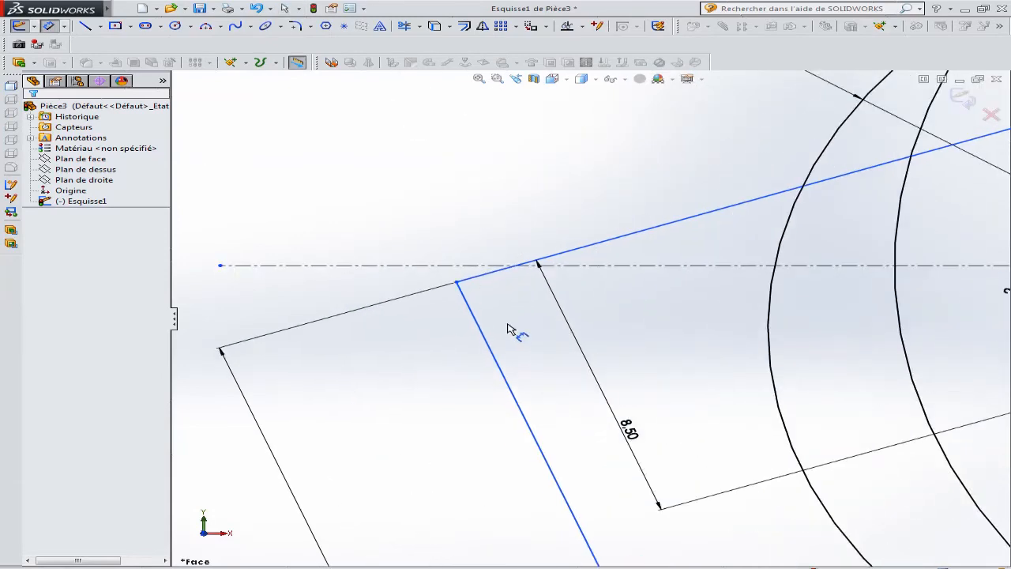
scroll(522, 327, down, 1)
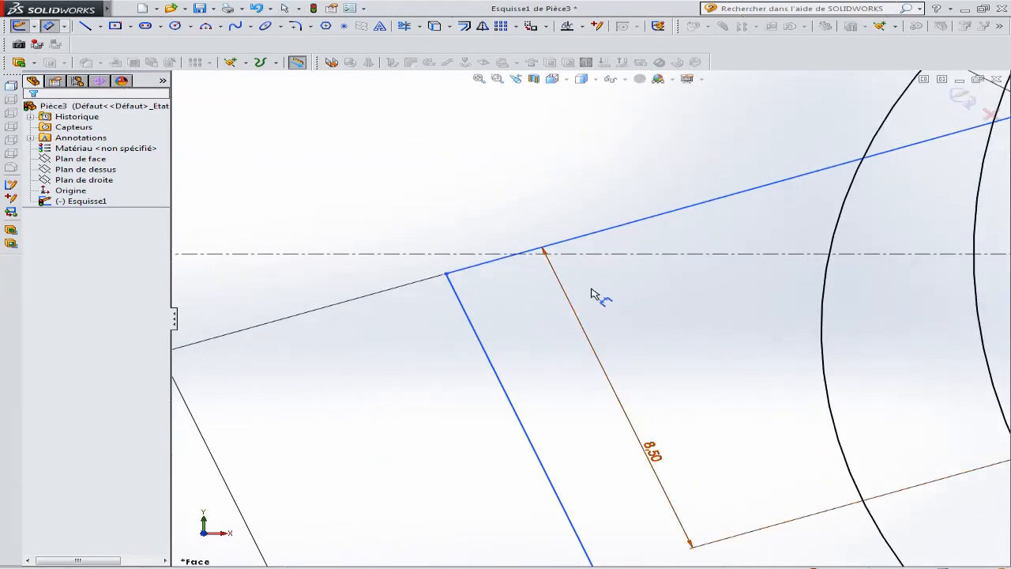
click(467, 272)
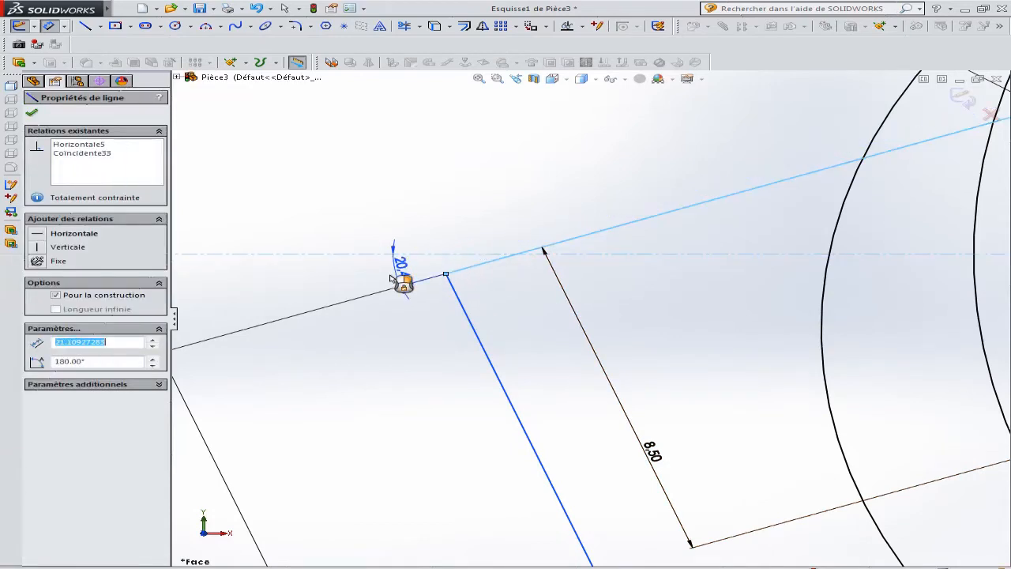
click(332, 280)
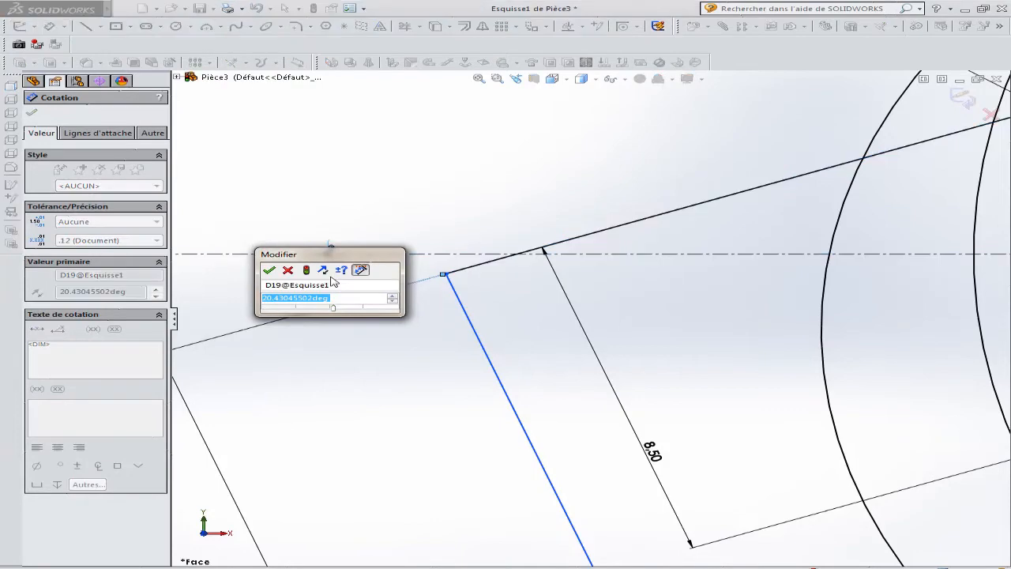
text(17)
key(Return)
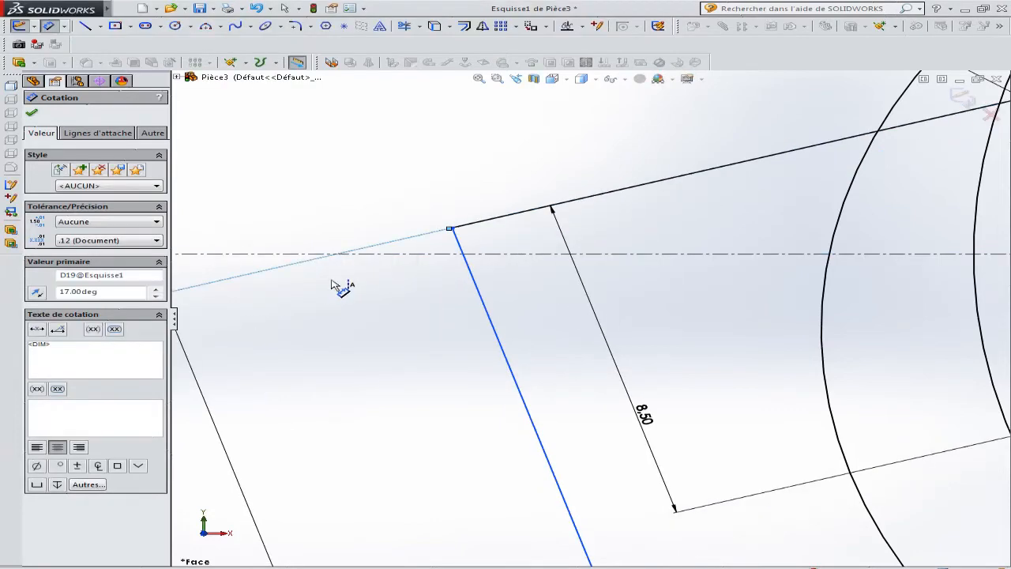
key(Escape)
key(f)
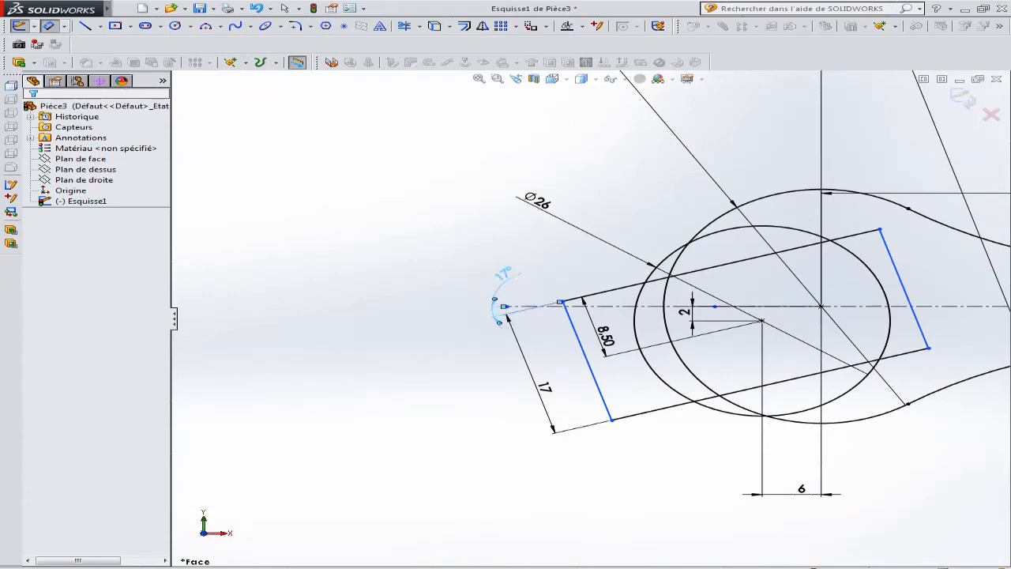
click(504, 274)
Draw a slanted construction line about 7 mm long outward from the lower outer corner of the outline across the 18 mm circle.
scroll(780, 368, up, 7)
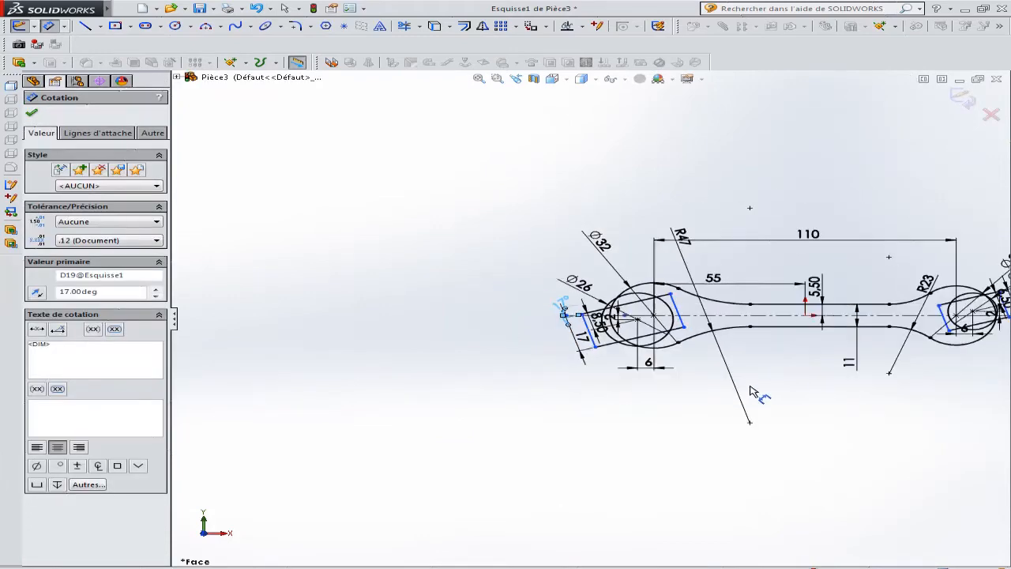
scroll(766, 372, up, 1)
scroll(870, 316, down, 3)
scroll(608, 330, down, 6)
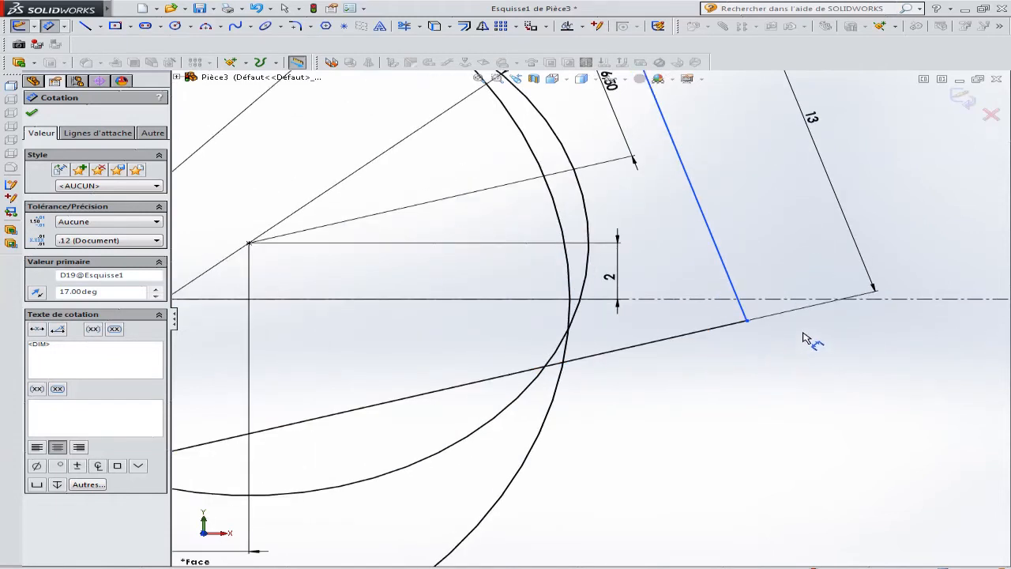
click(99, 26)
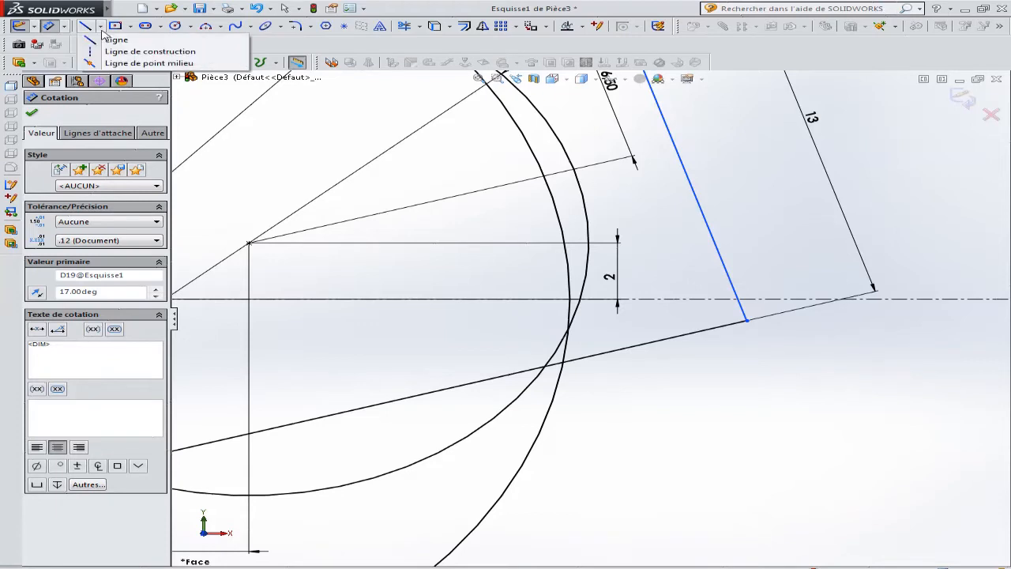
click(126, 49)
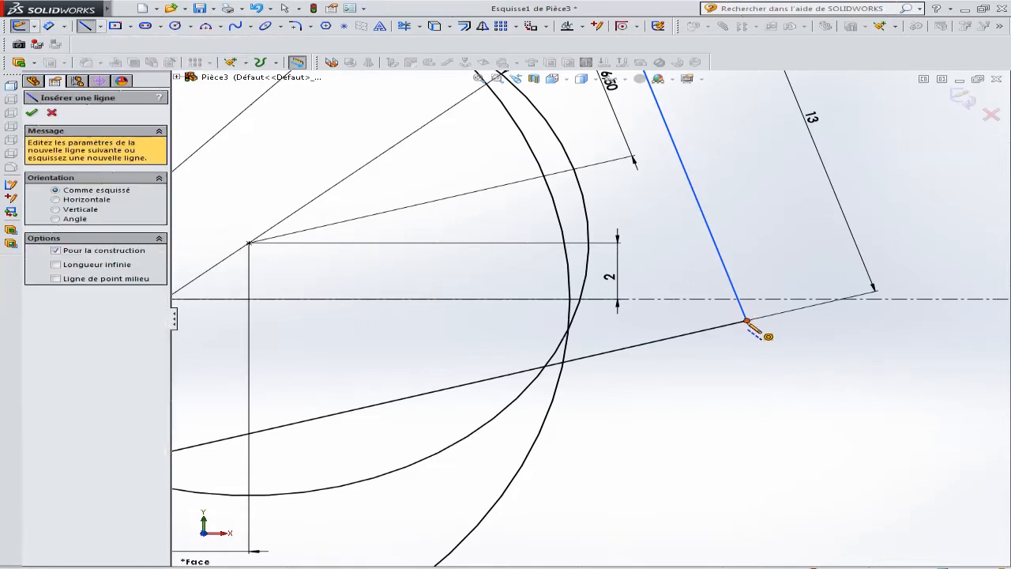
click(747, 321)
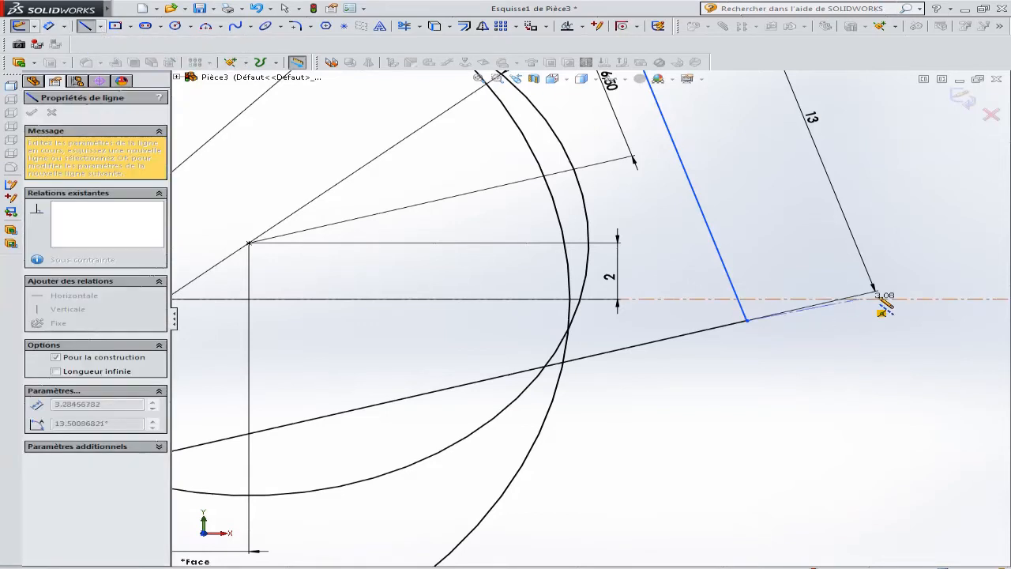
click(993, 249)
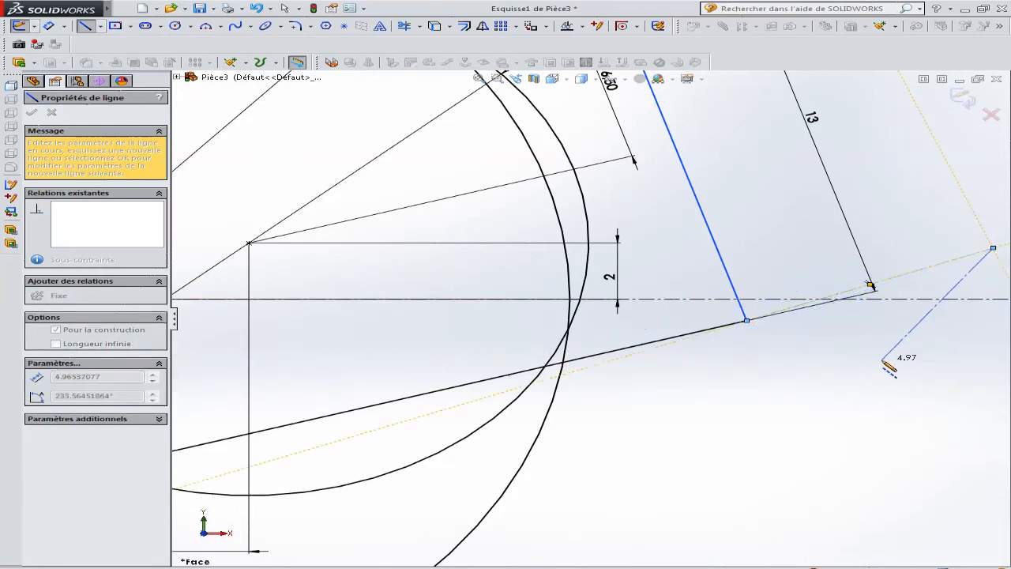
key(Escape)
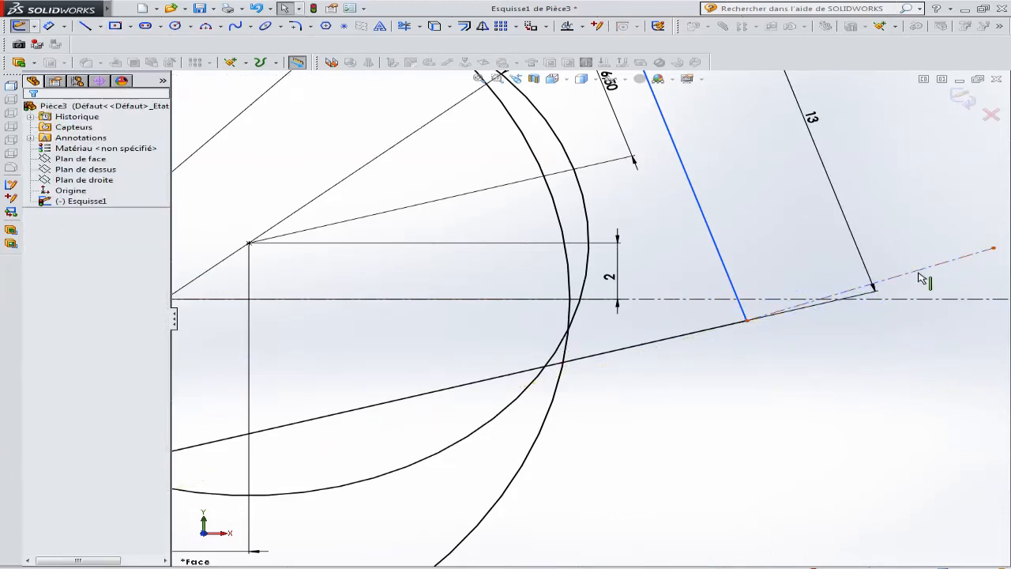
Make the slanted construction line collinear with the lower long side of the outline across the 18 mm circle.
click(920, 272)
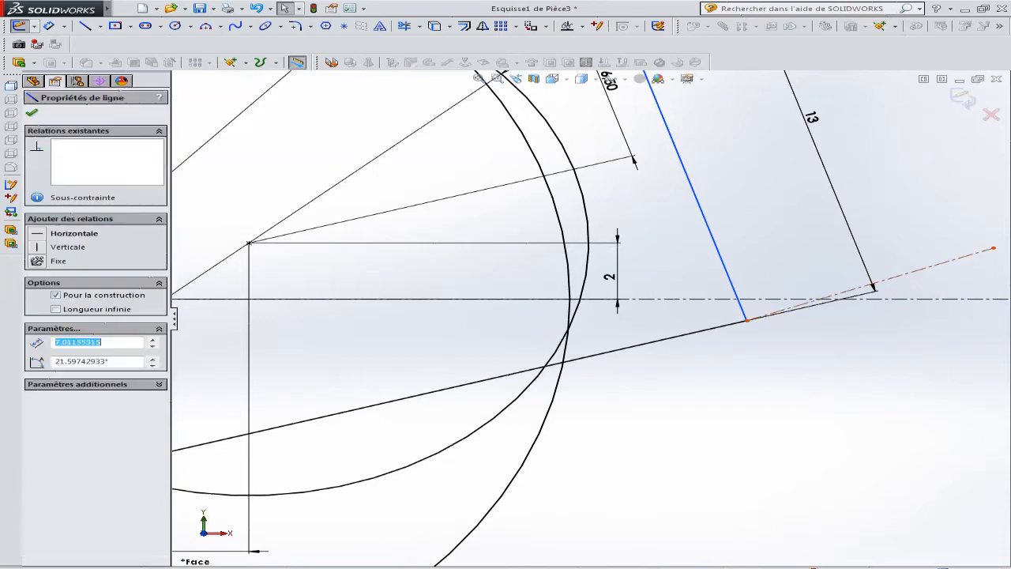
ctrl+click(712, 328)
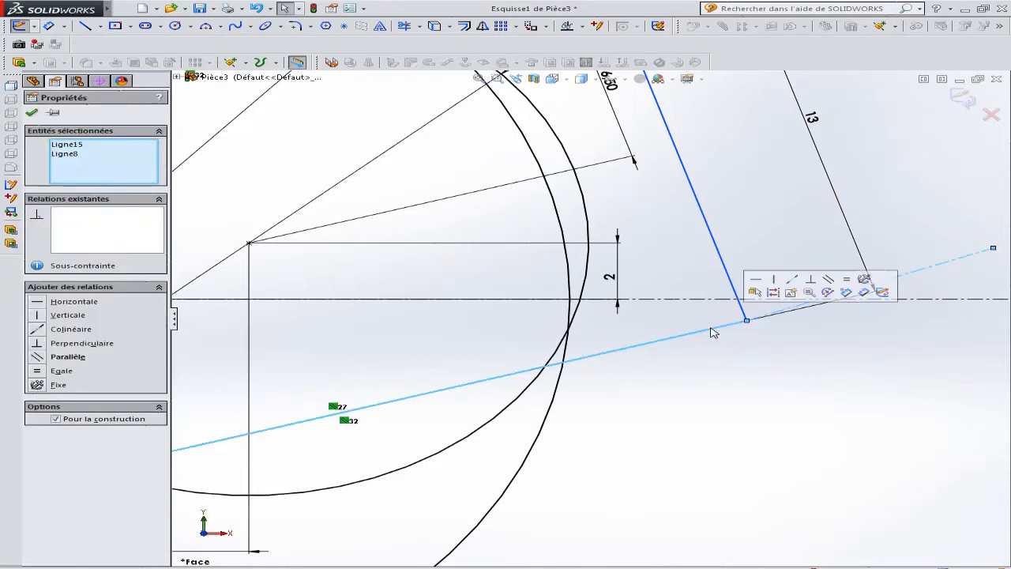
click(54, 330)
click(868, 378)
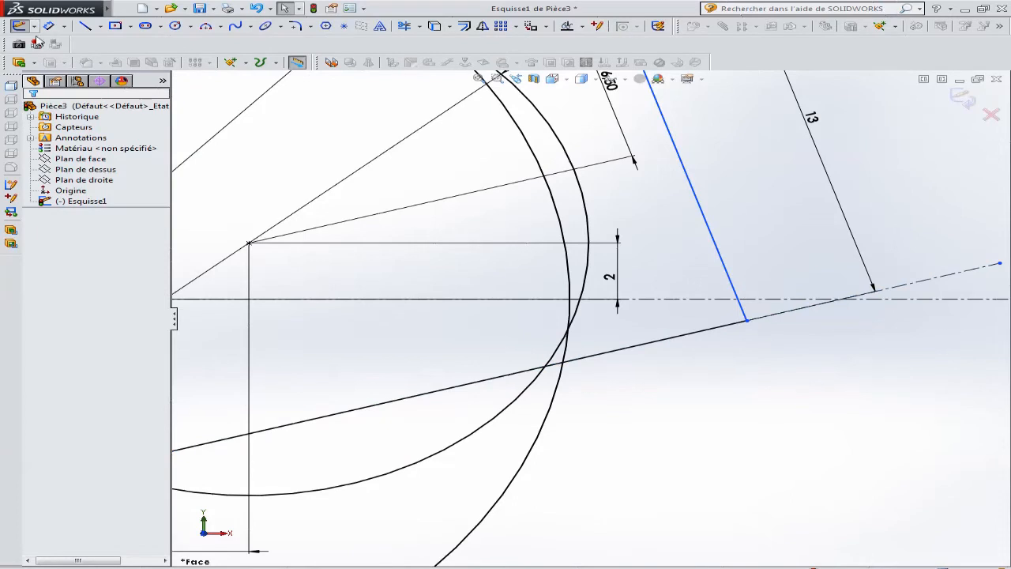
Dimension the angle between the slanted construction line and the centreline beside the 18 mm circle as a driven dimension.
click(48, 25)
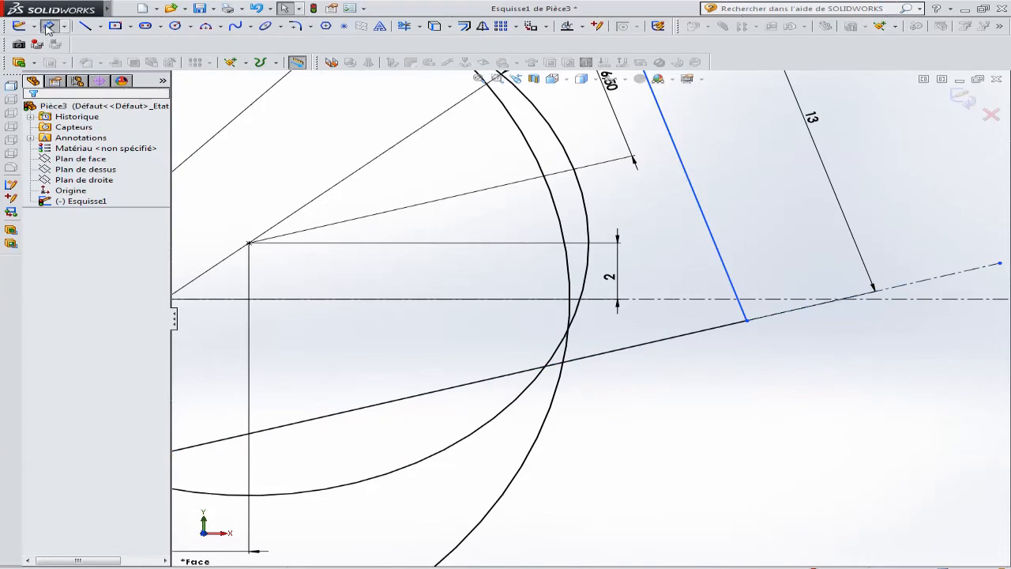
click(914, 291)
click(959, 298)
key(z)
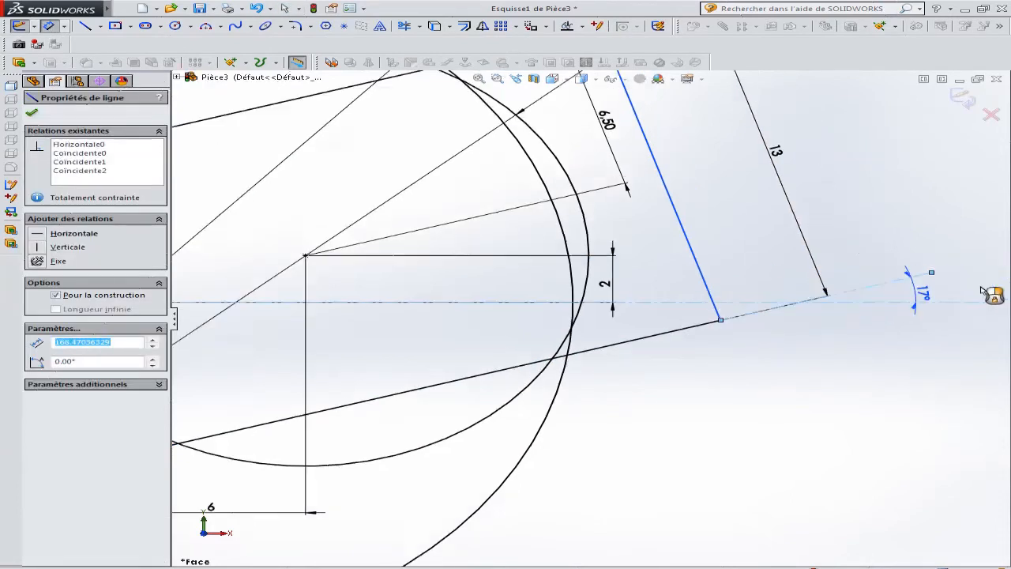
key(z)
click(895, 296)
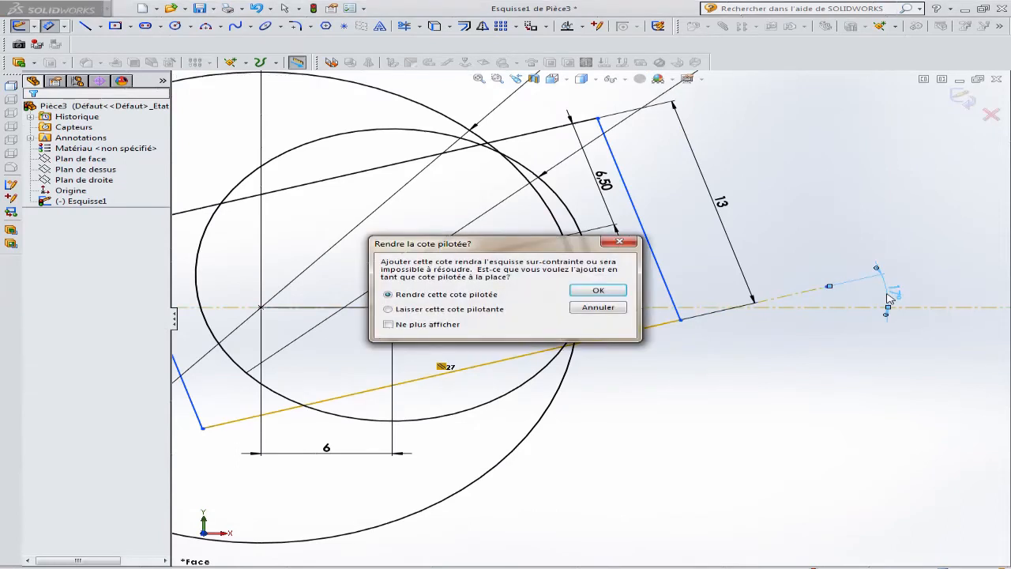
click(598, 291)
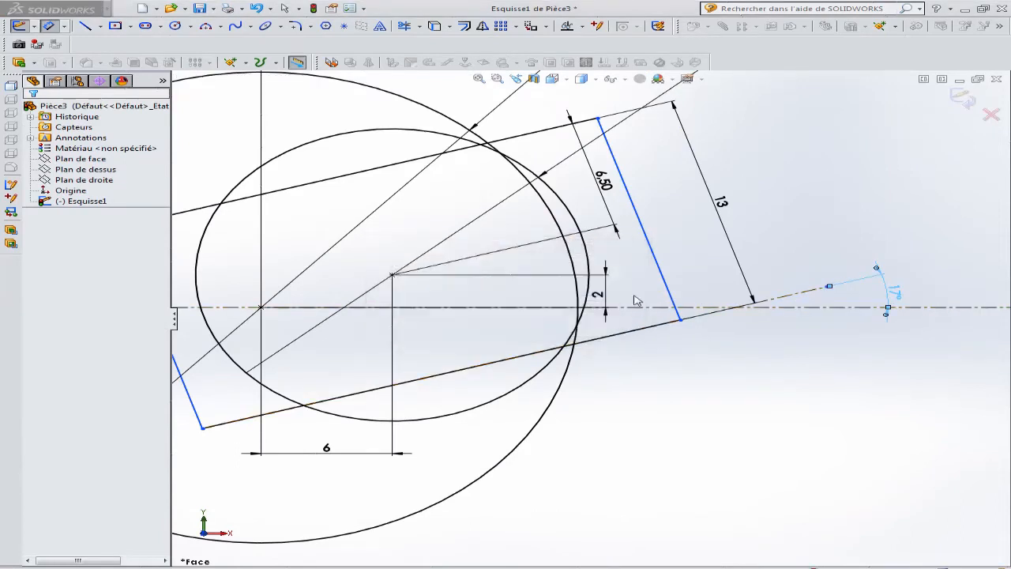
click(925, 368)
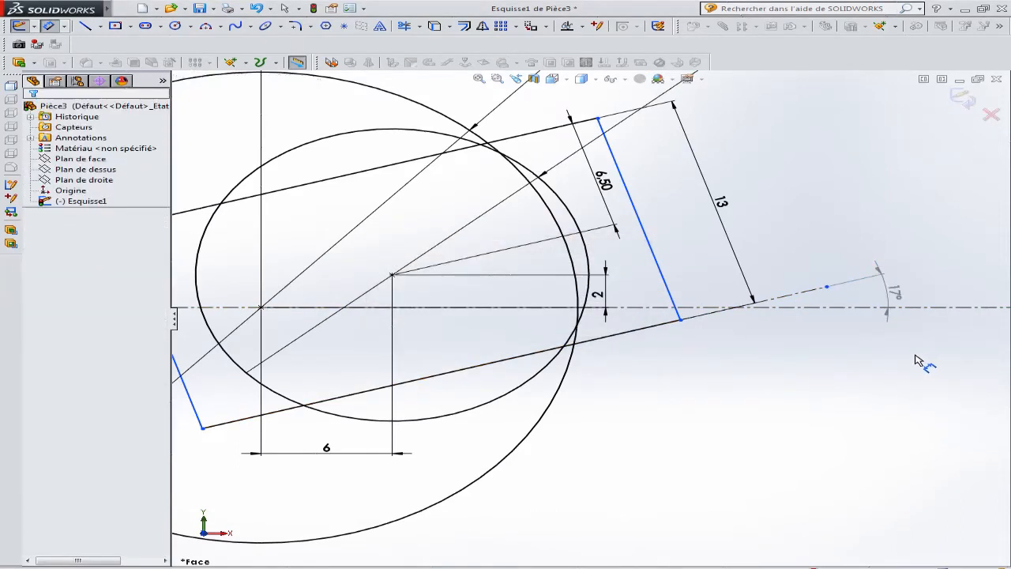
click(899, 299)
key(z)
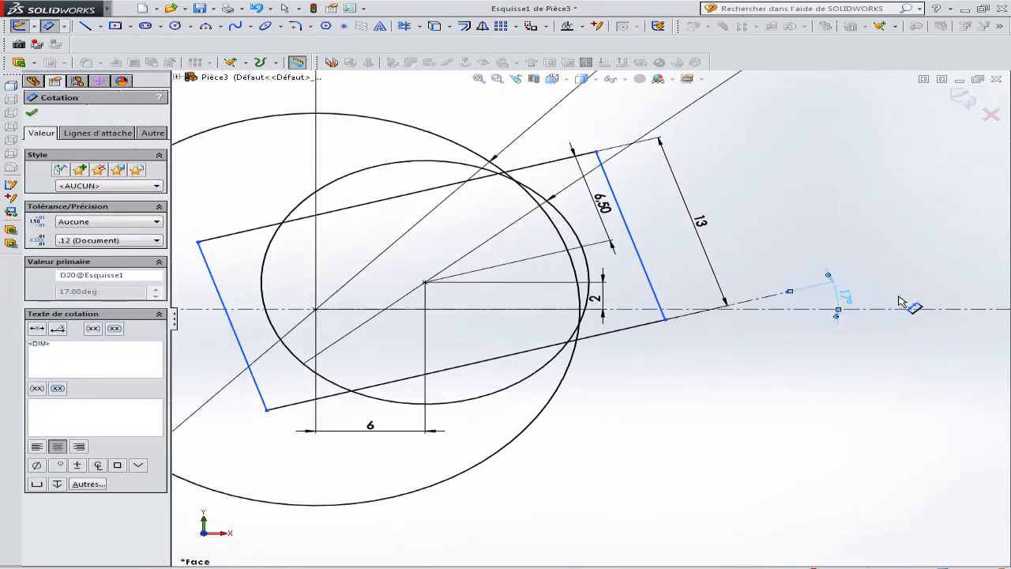
key(z)
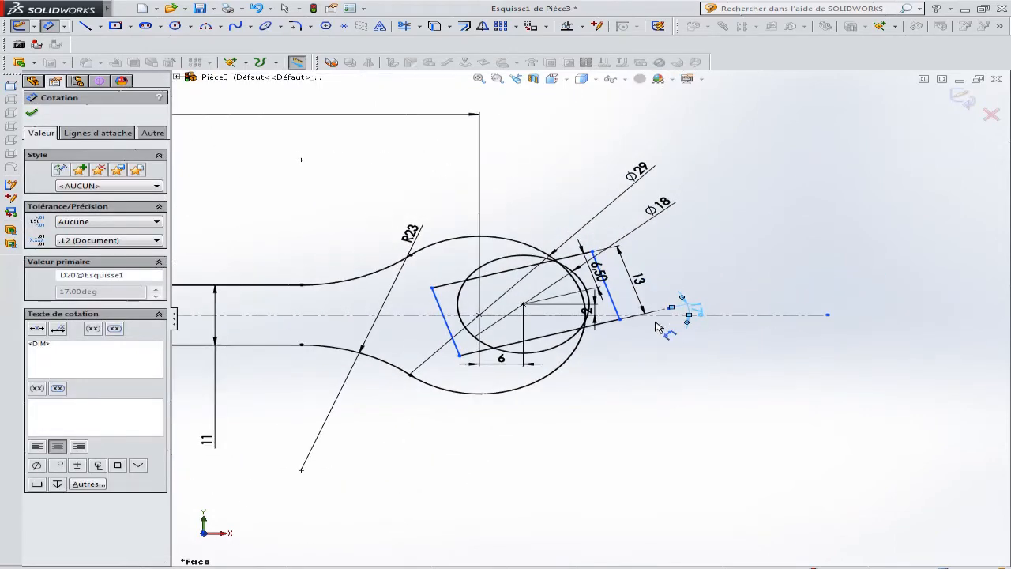
scroll(655, 327, down, 3)
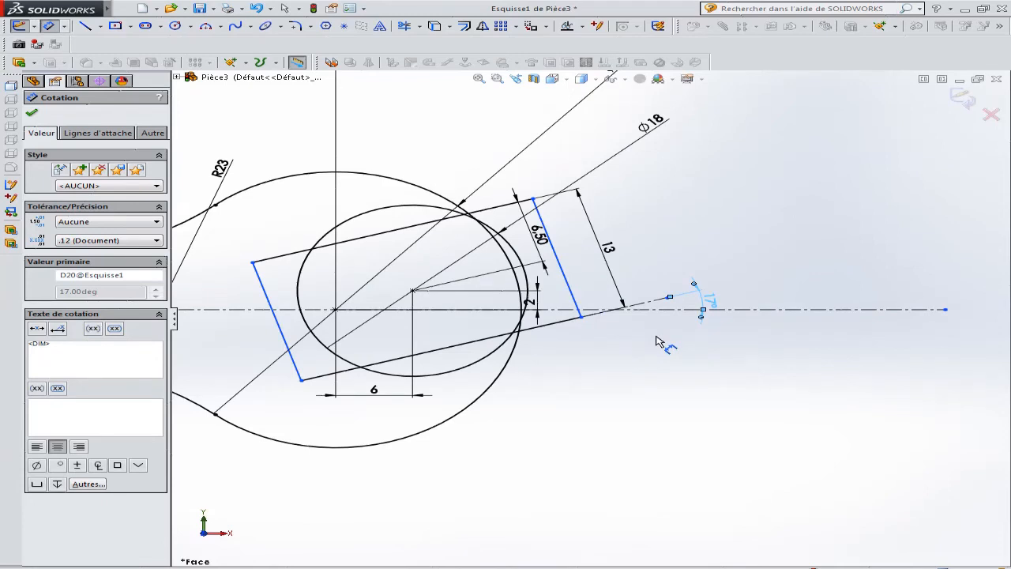
key(Escape)
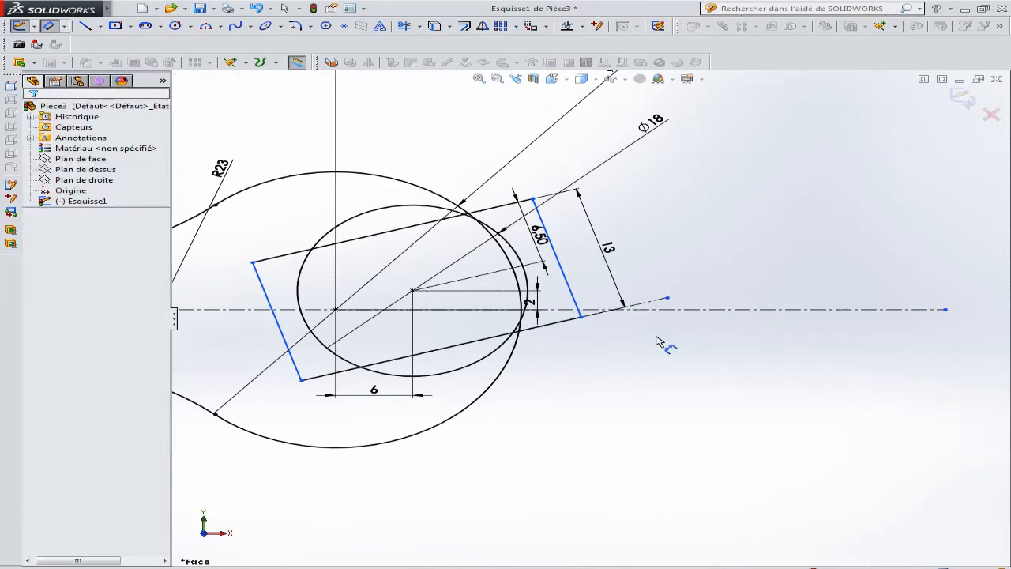
key(Escape)
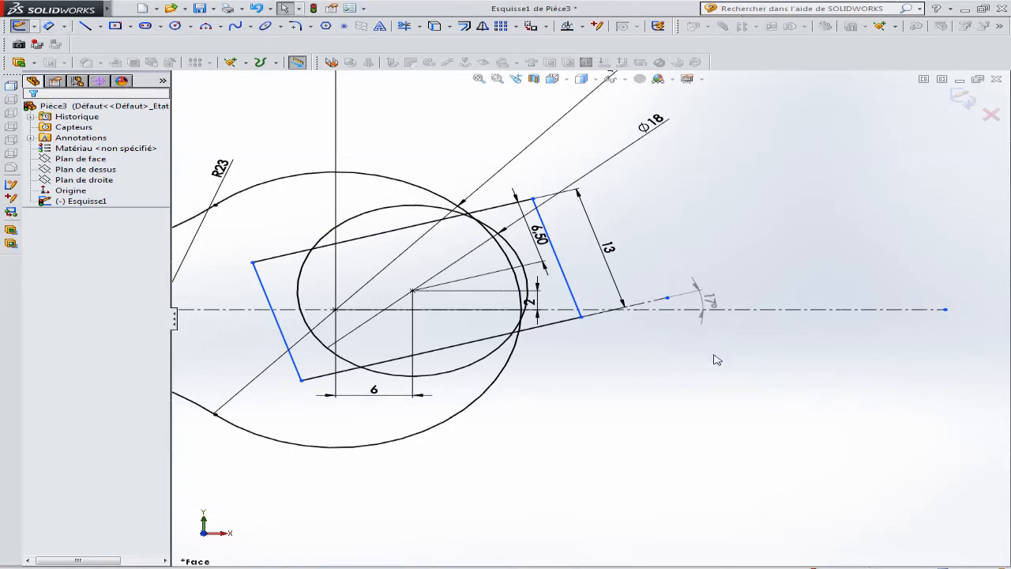
Trim away the inner short side of the slanted outline across the 18 mm circle.
scroll(501, 360, up, 6)
scroll(480, 346, down, 2)
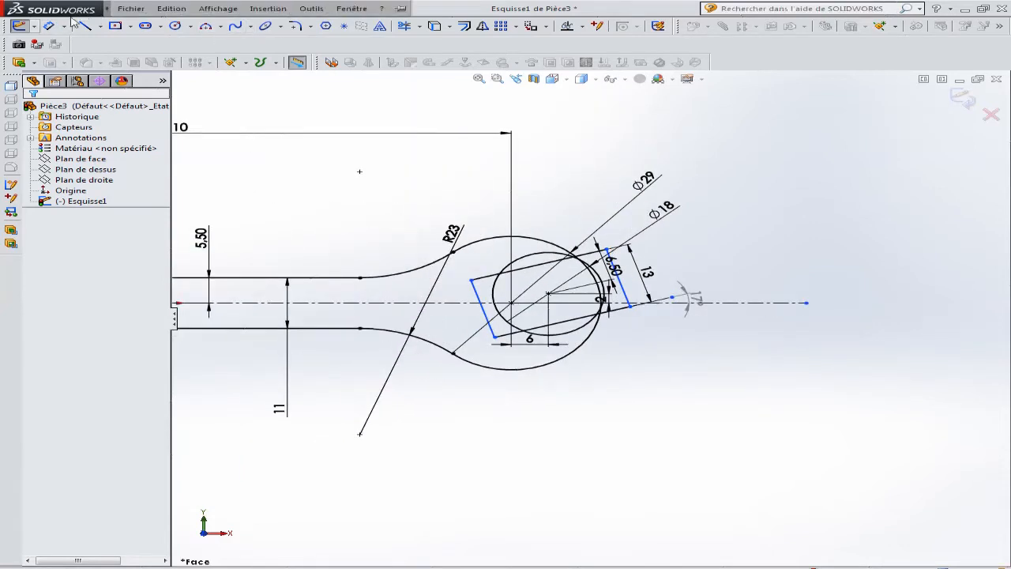
click(404, 26)
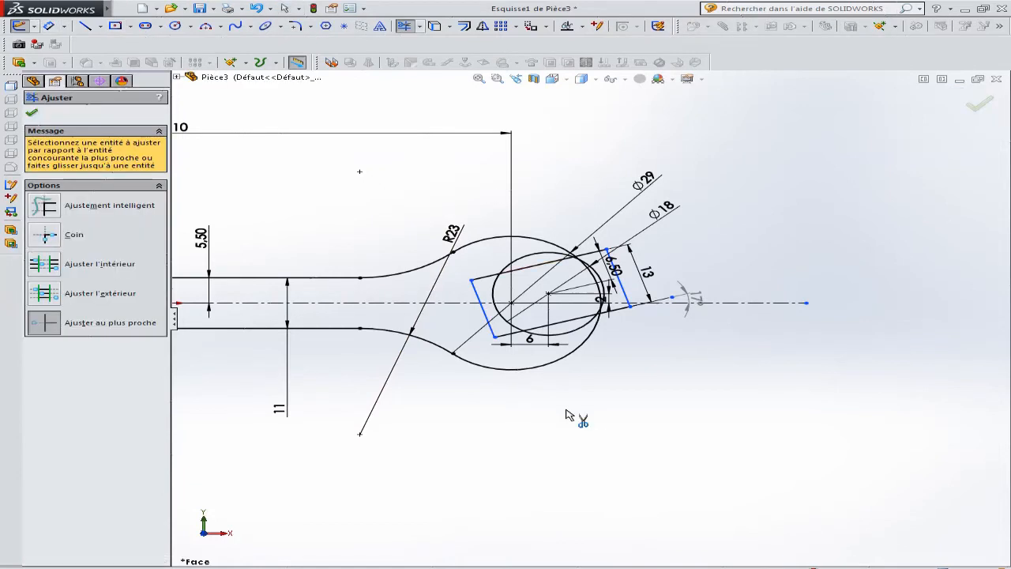
scroll(520, 303, down, 3)
click(450, 291)
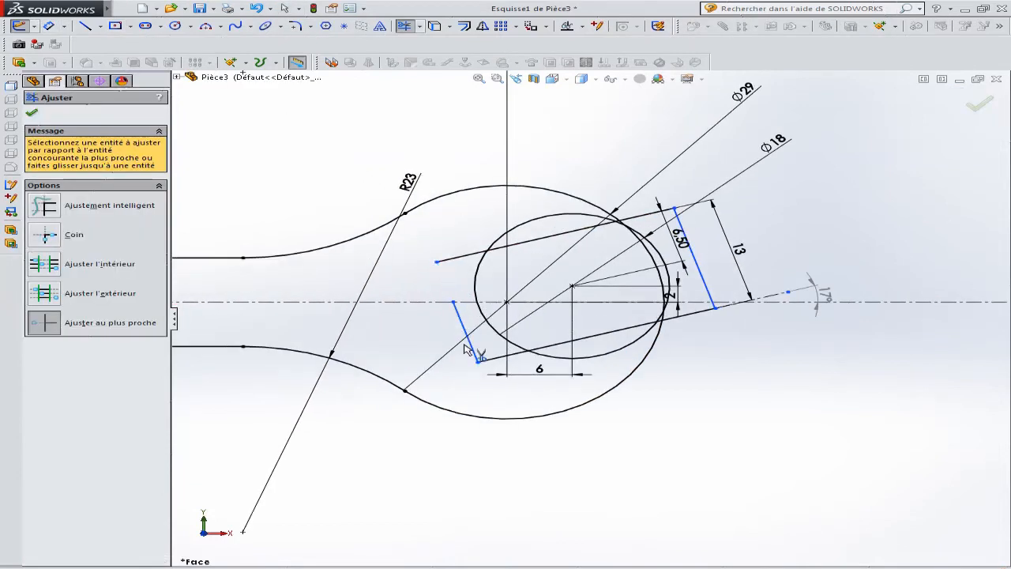
click(475, 352)
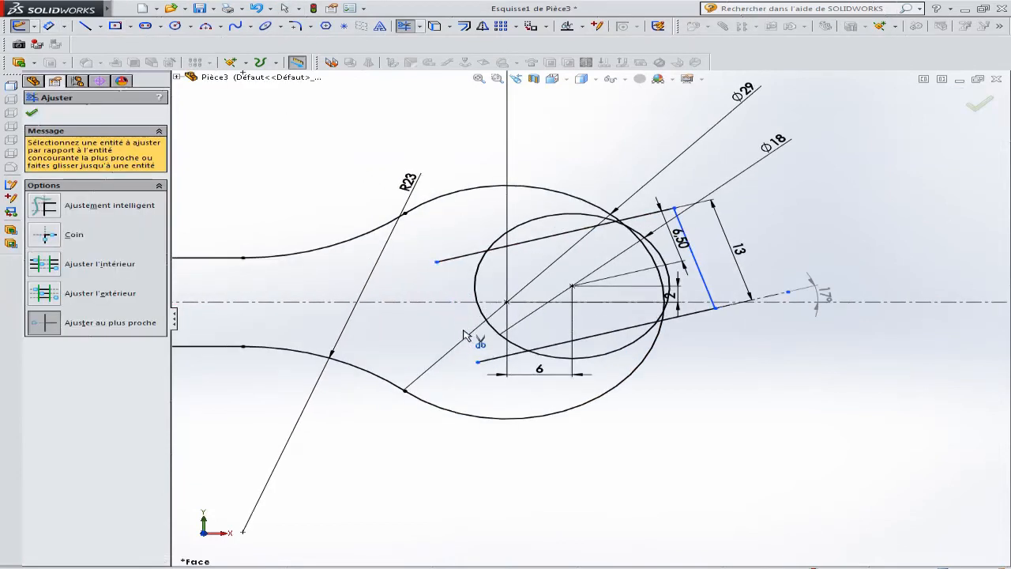
Trim the long sides' inner ends back to the 18 mm circle and remove the circle's arcs outside the two long sides.
click(499, 359)
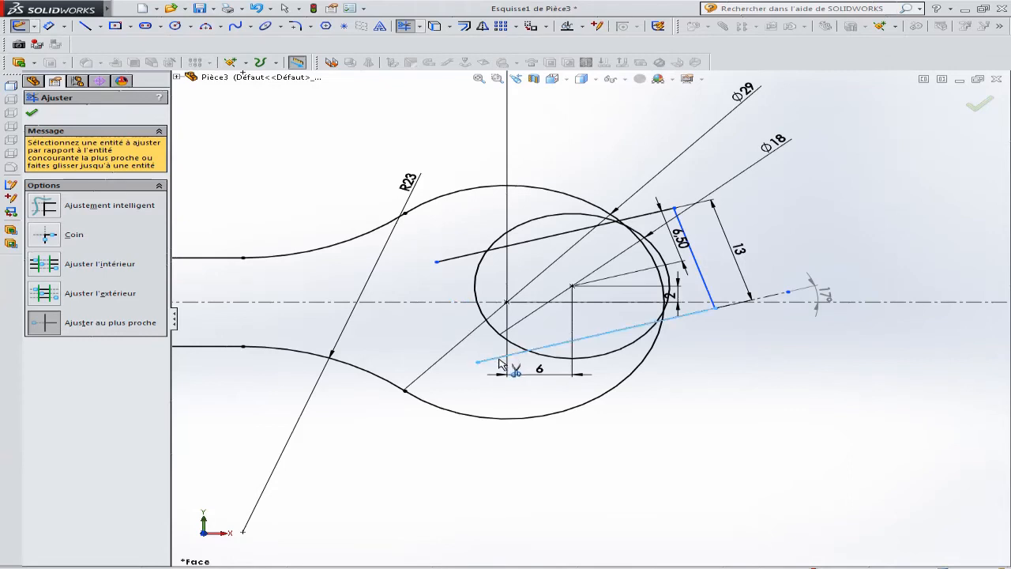
click(581, 363)
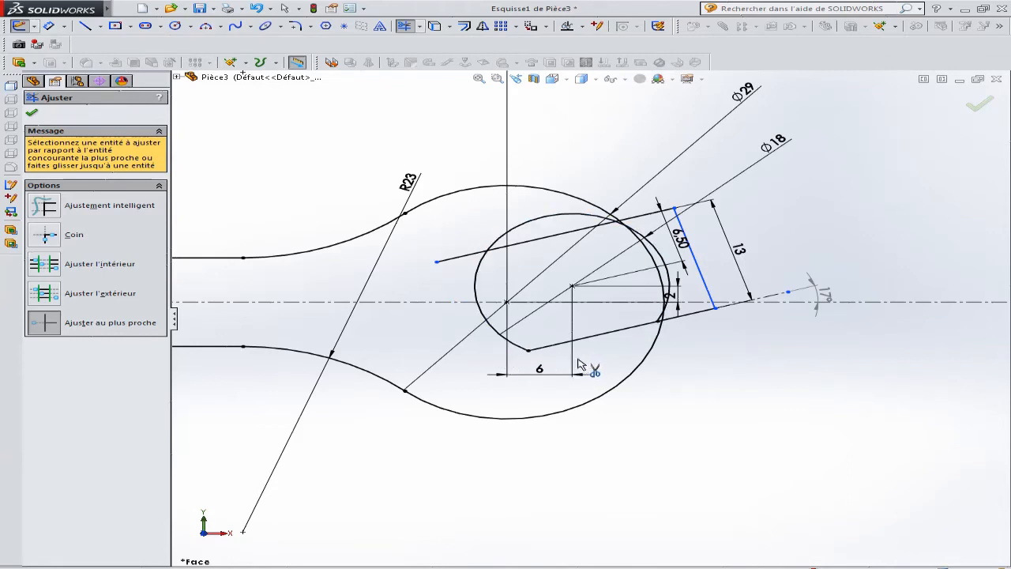
click(542, 218)
click(470, 259)
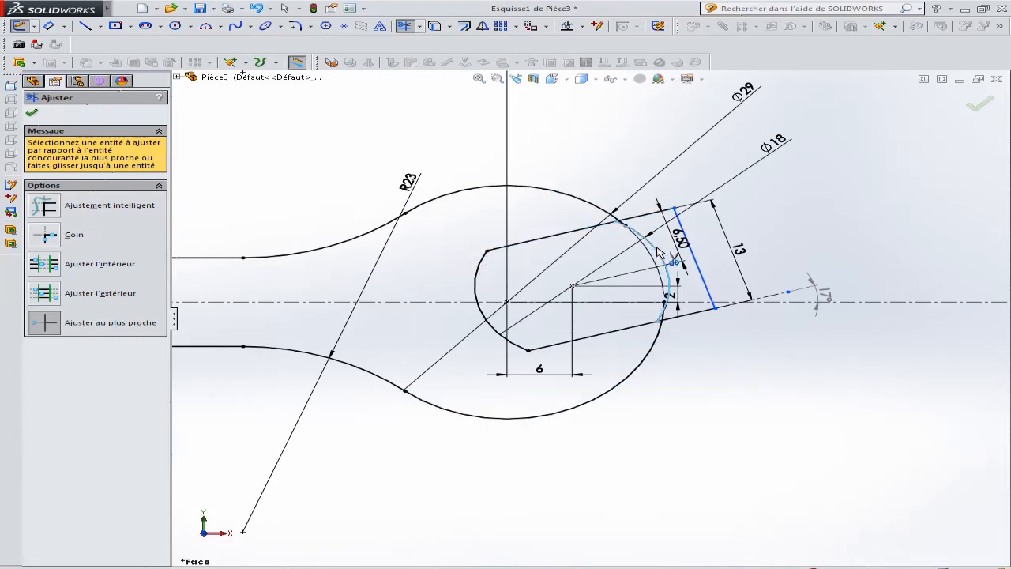
Trim away the remaining arcs of the 18 and 29 mm circles across the mouth of the 13 mm jaw opening.
scroll(638, 245, down, 5)
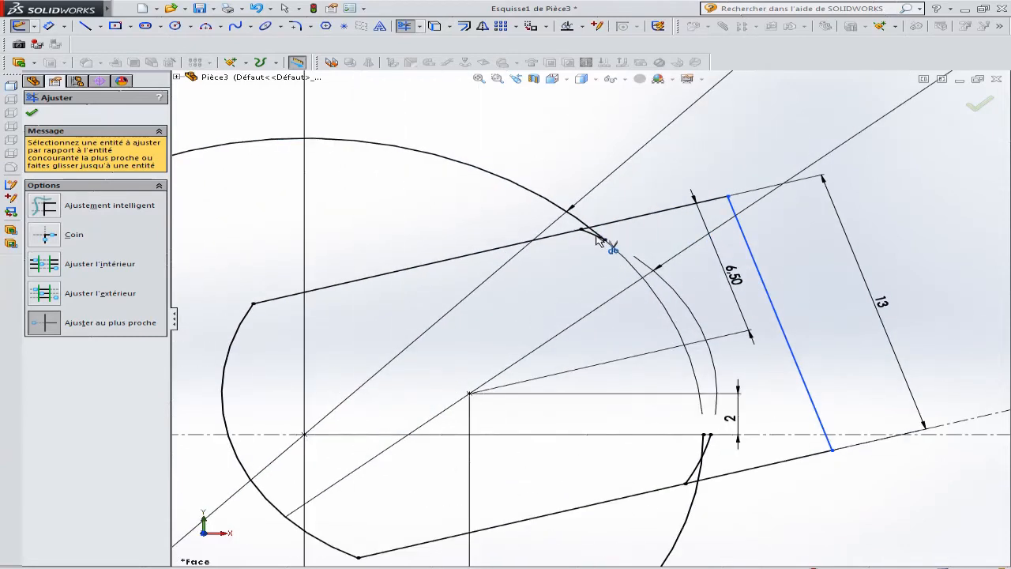
scroll(660, 312, up, 1)
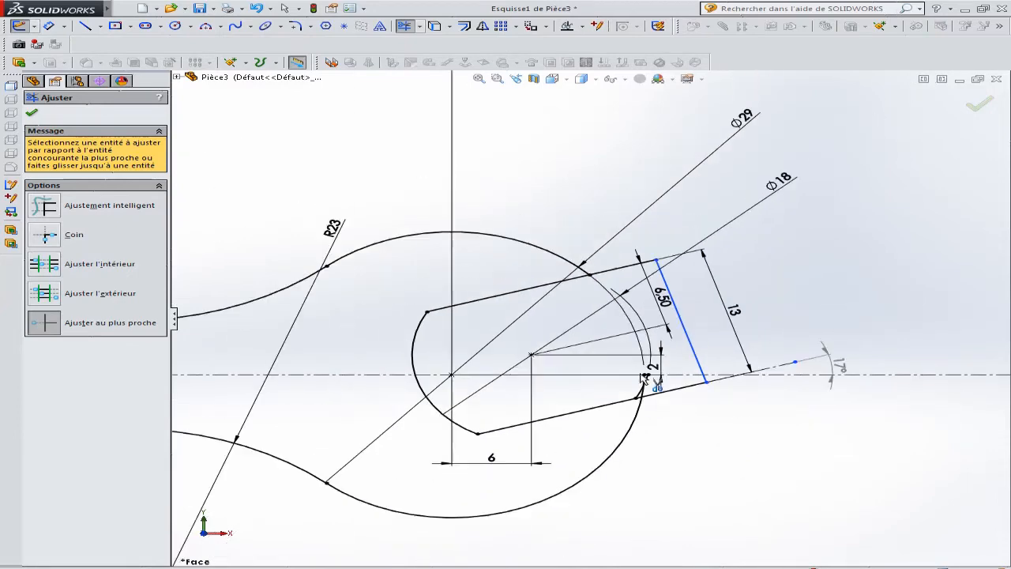
scroll(640, 379, down, 5)
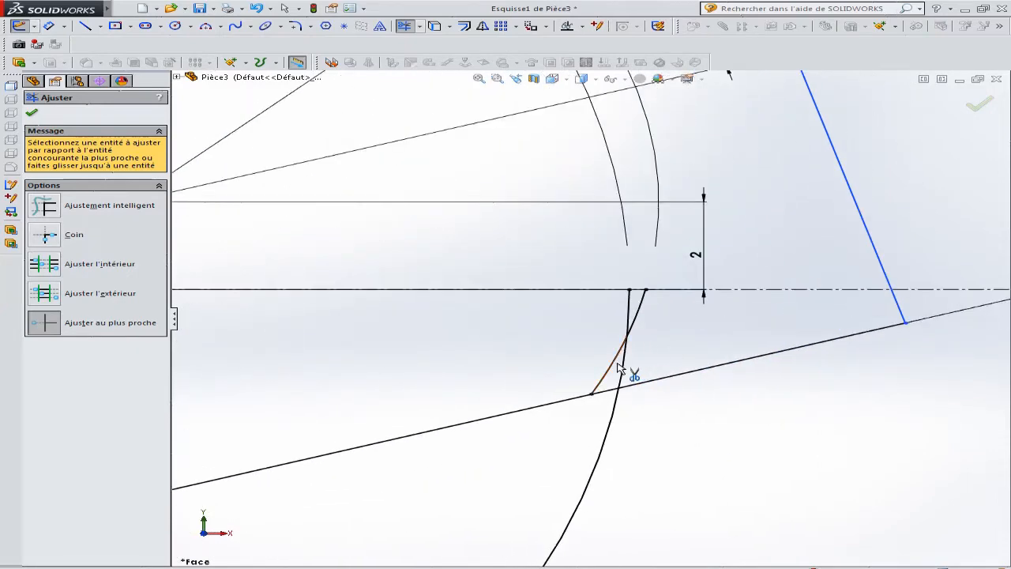
click(615, 365)
click(624, 364)
click(633, 339)
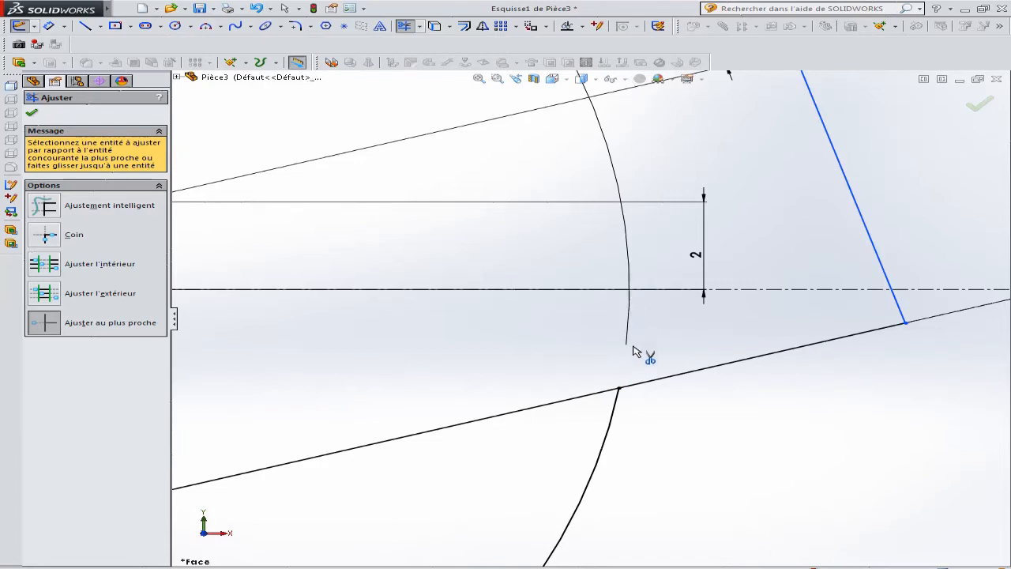
Trim away the outline's outer short side and the long sides' ends extending past the 29 mm circle.
scroll(662, 293, up, 5)
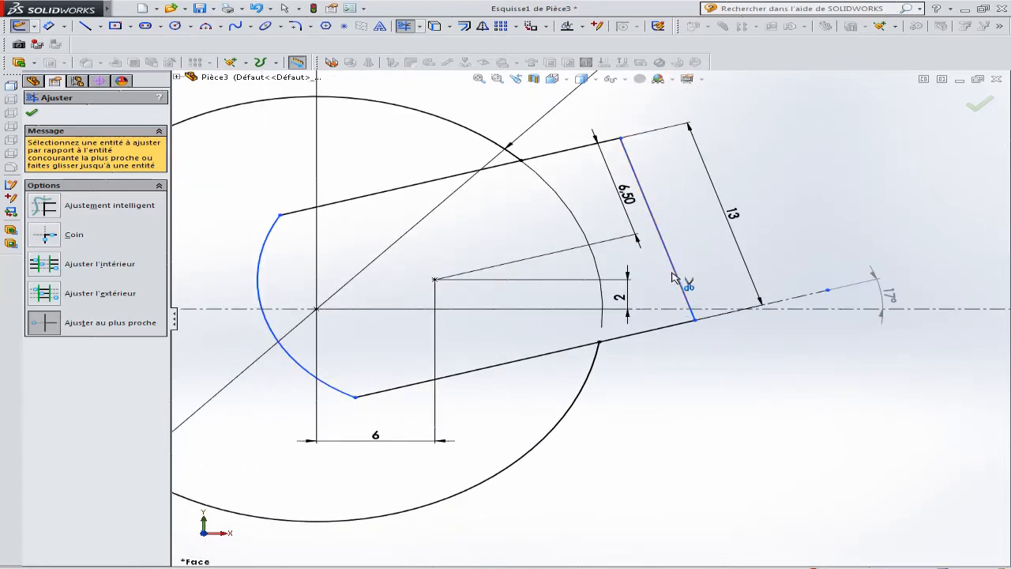
click(677, 275)
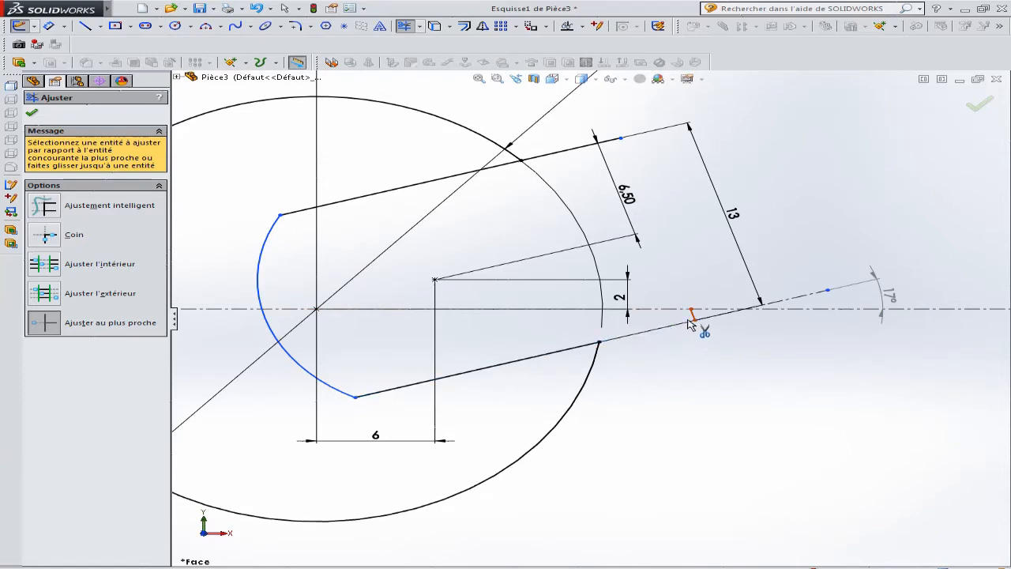
click(694, 319)
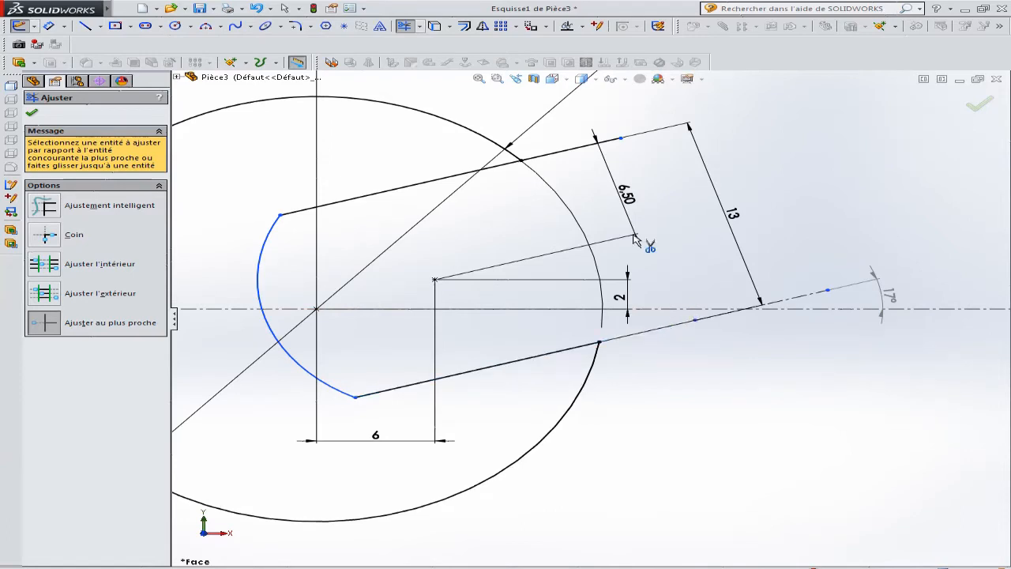
click(596, 145)
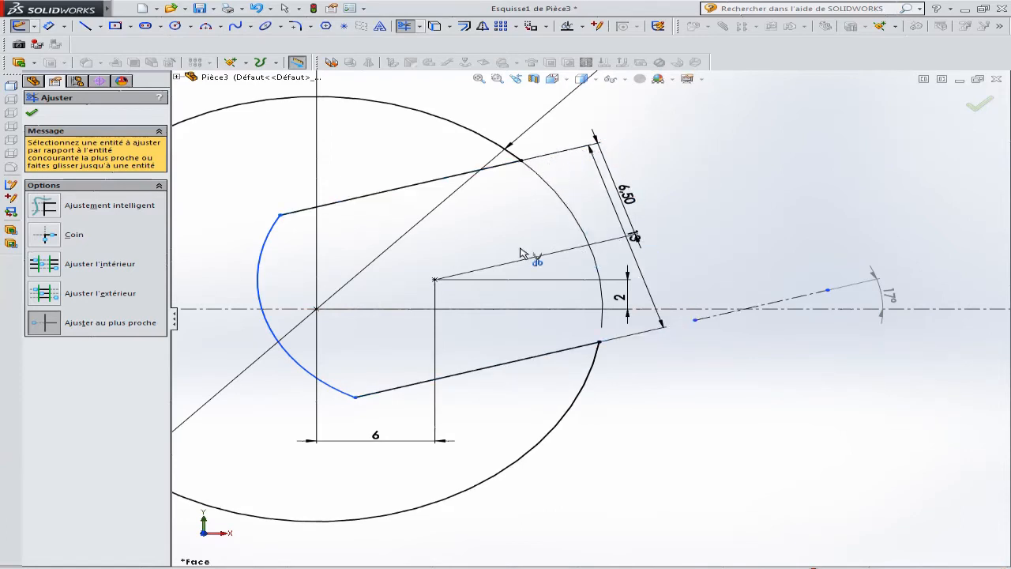
Trim away both parts of the slanted construction line crossing the centreline beyond the 29 mm end.
scroll(401, 310, up, 2)
scroll(600, 316, up, 3)
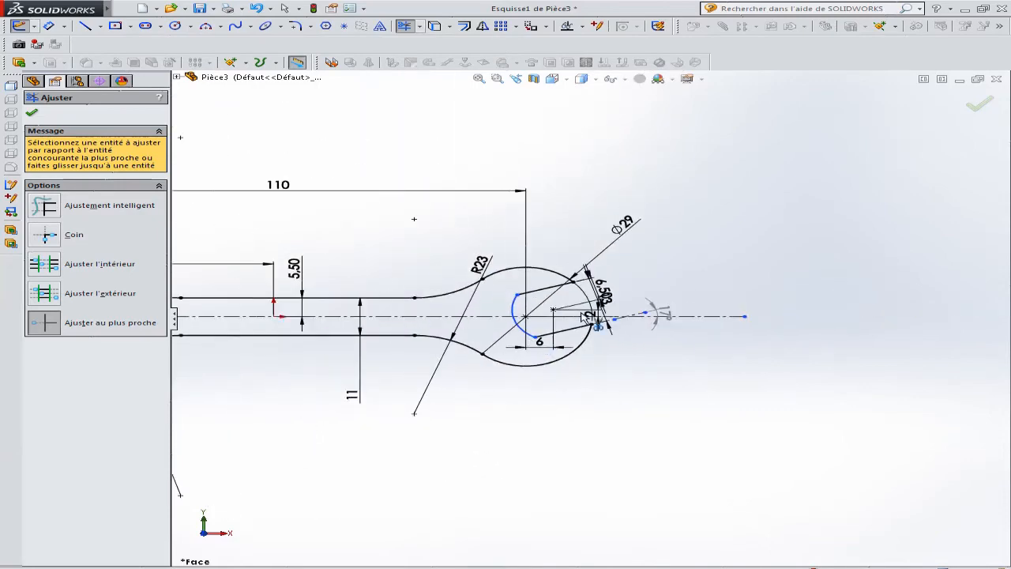
scroll(654, 321, down, 3)
scroll(654, 321, down, 3)
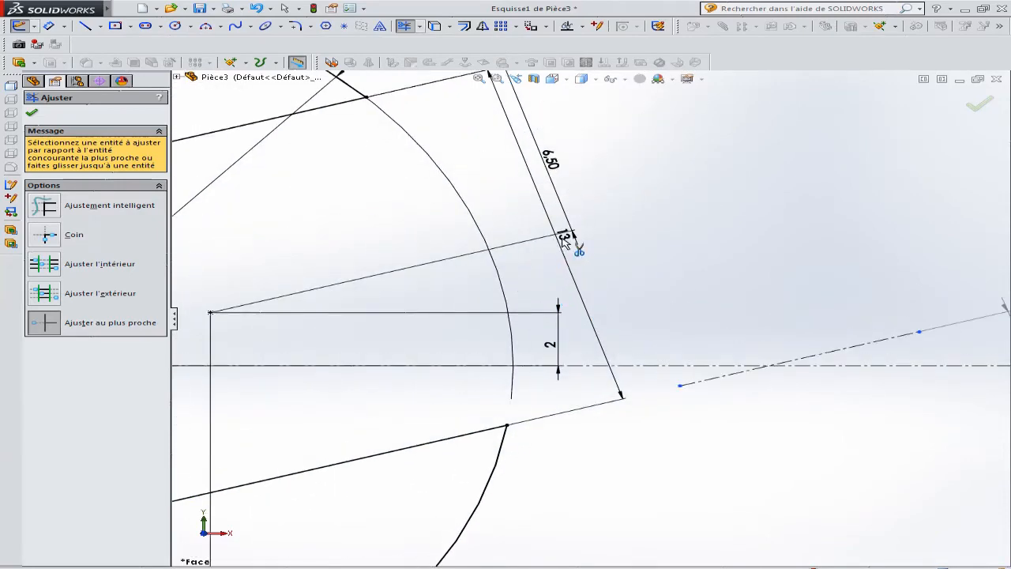
scroll(519, 328, up, 5)
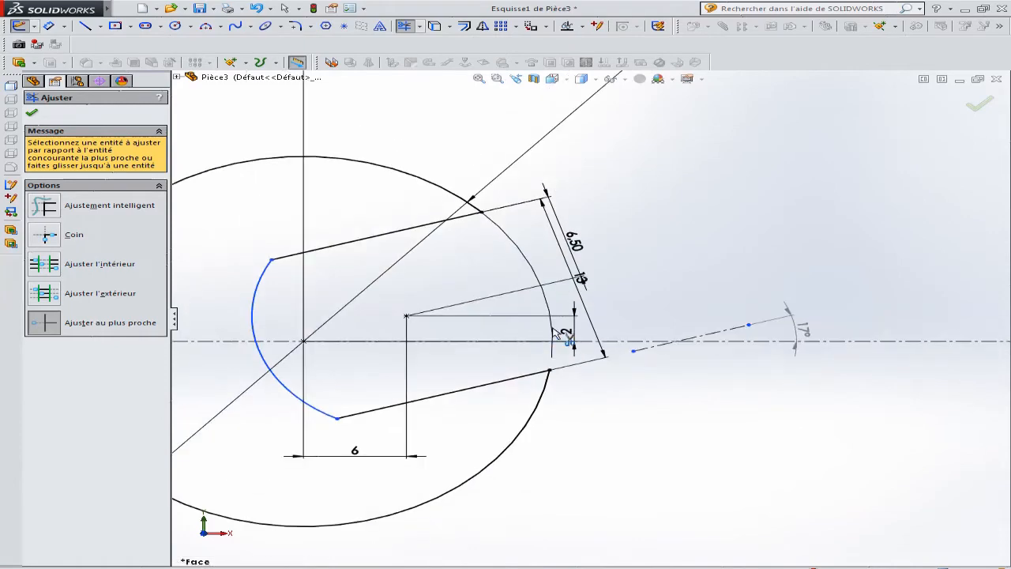
scroll(636, 327, down, 5)
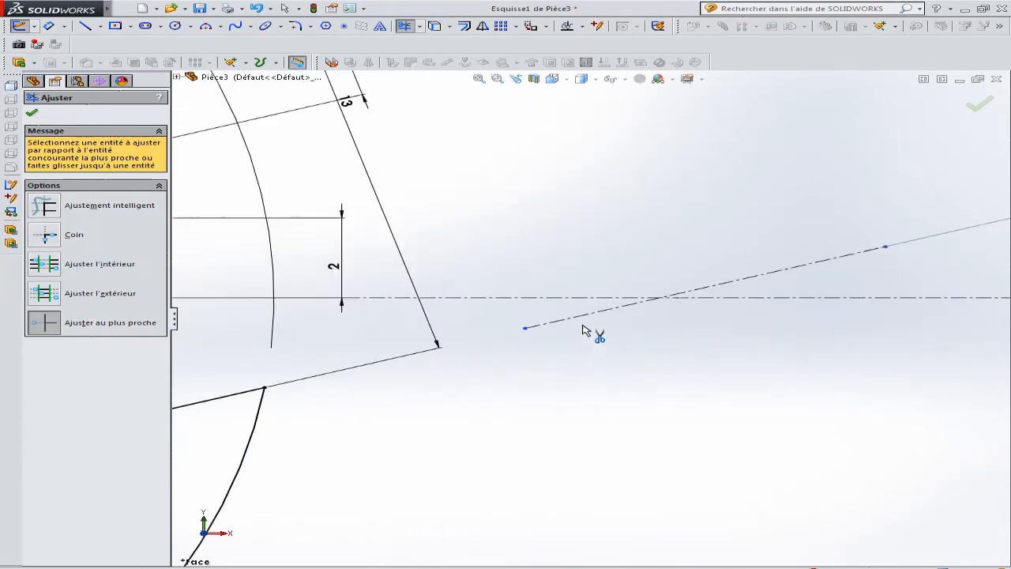
click(591, 313)
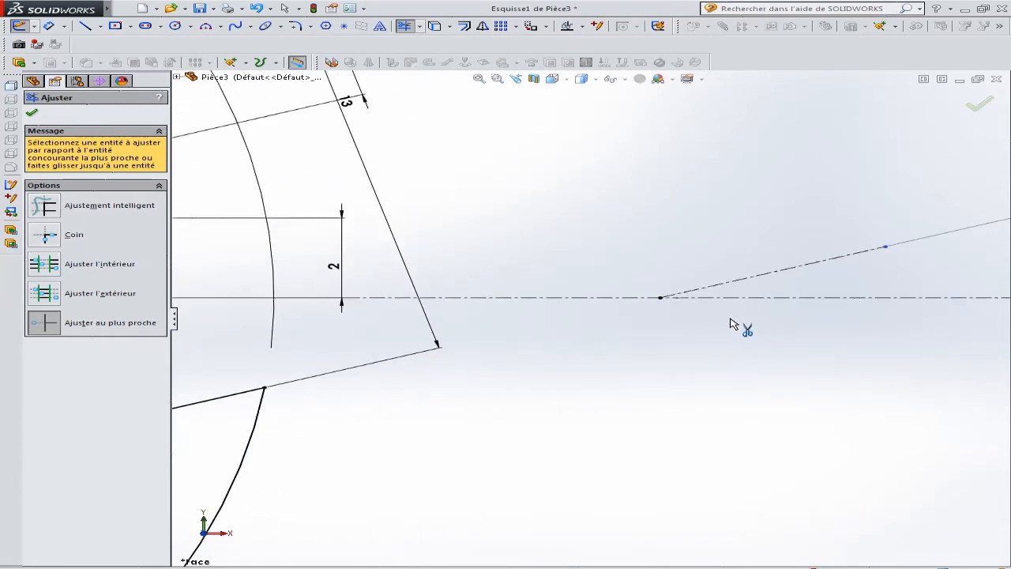
scroll(731, 323, up, 3)
scroll(677, 319, down, 1)
click(690, 298)
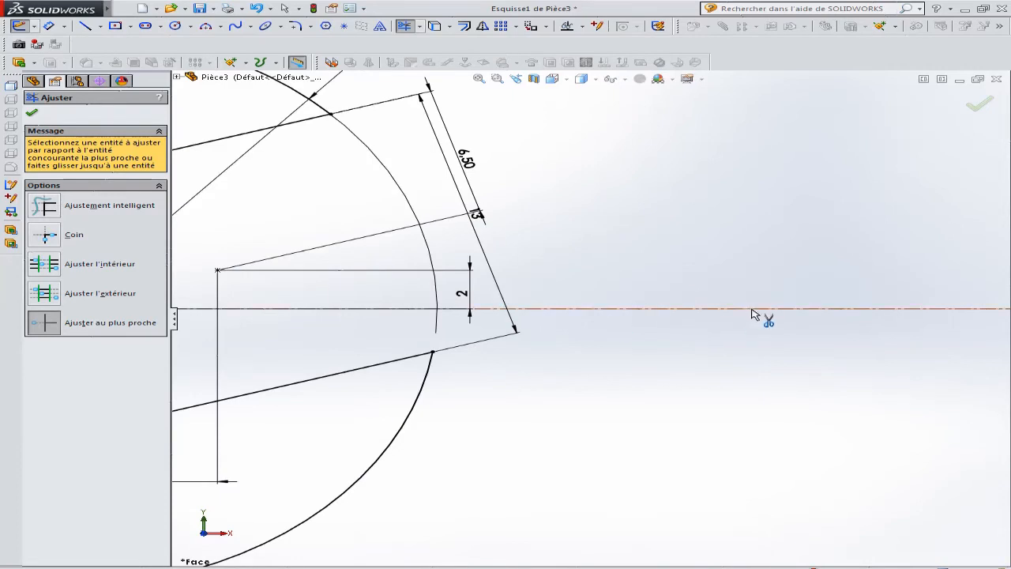
Trim away the inner short side of the outline across the 26 mm circle and cut the lower long side's inner end back to the circle.
scroll(541, 313, up, 5)
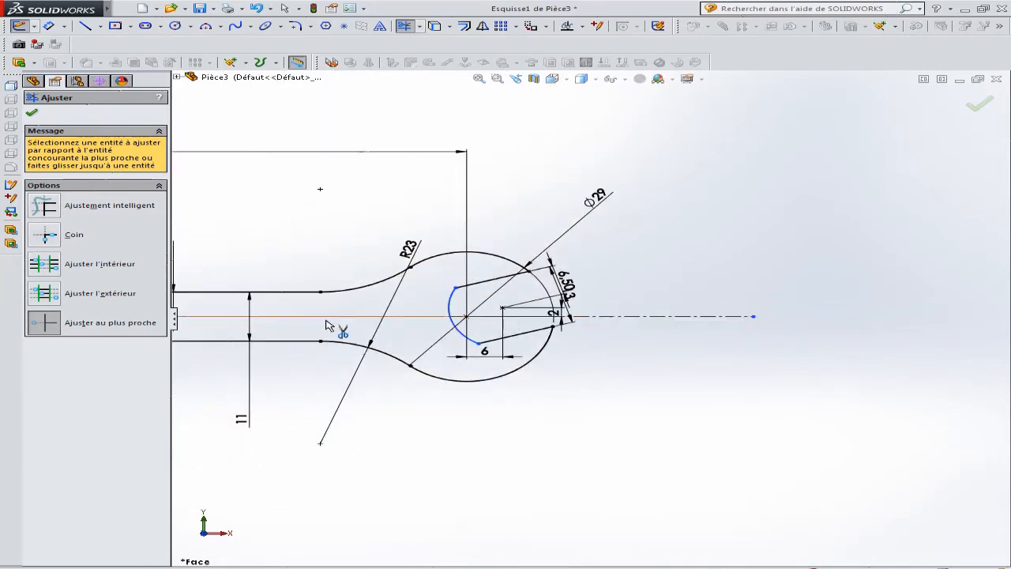
scroll(327, 324, up, 2)
scroll(294, 330, down, 5)
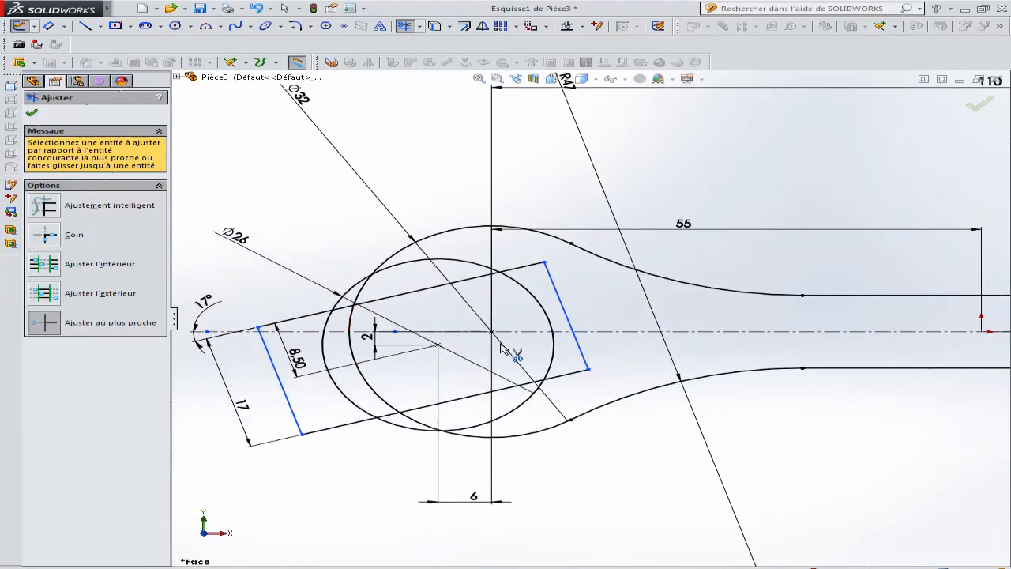
click(573, 326)
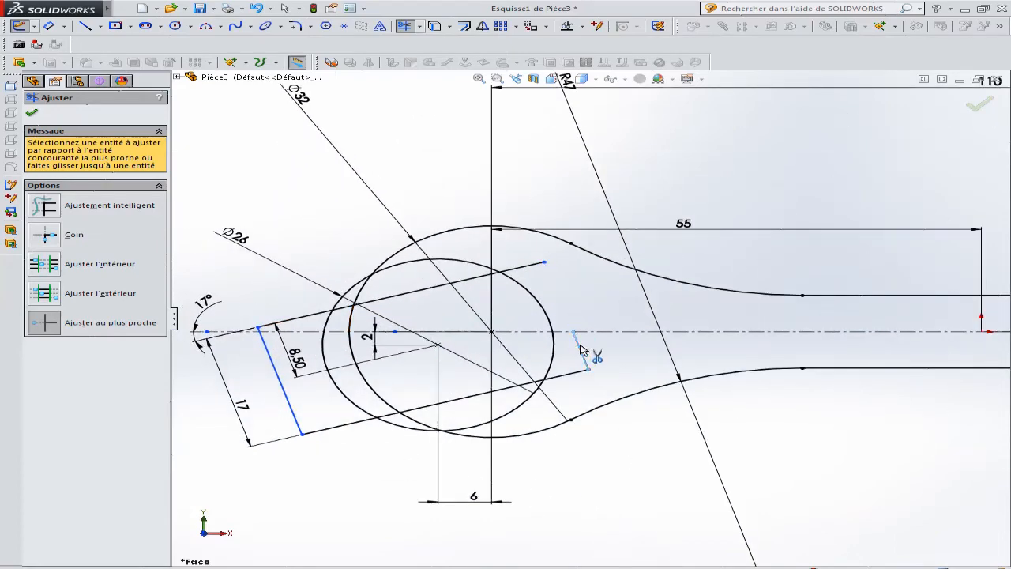
click(582, 351)
click(578, 372)
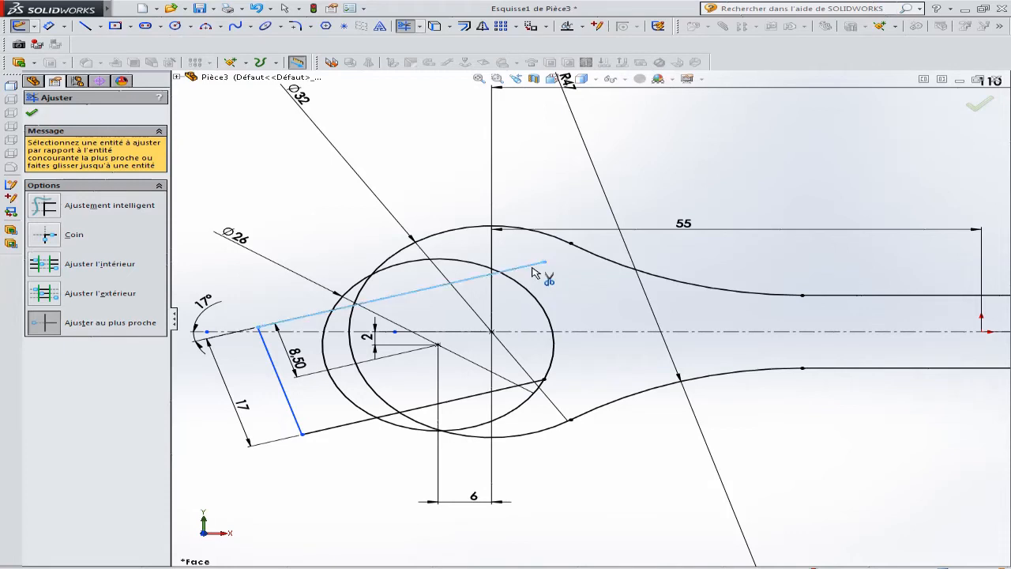
Cut the upper long side's inner end back to the 26 mm circle and trim the circle's upper and outer arcs beyond the 17 mm jaw opening.
click(530, 265)
click(458, 261)
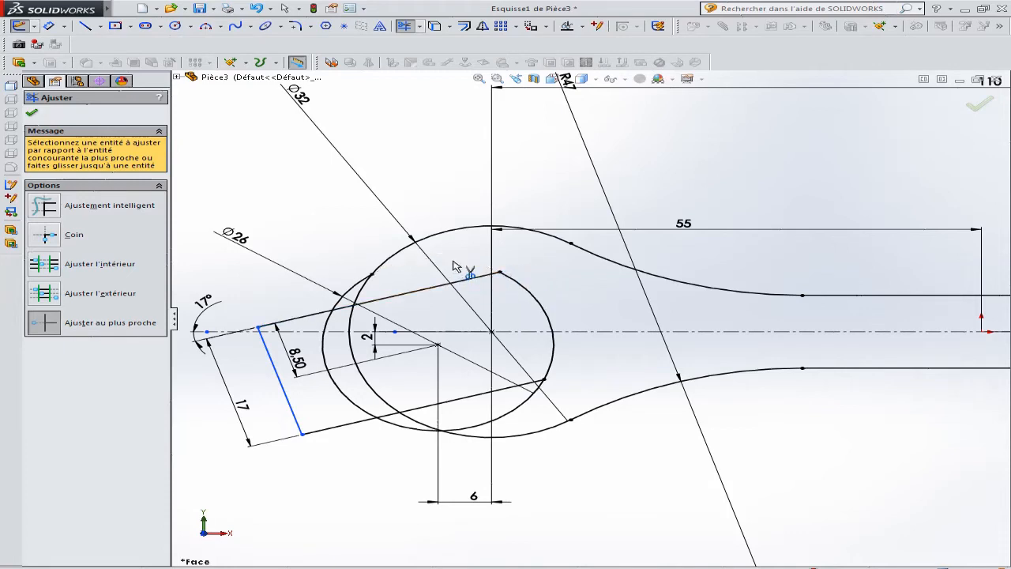
click(351, 292)
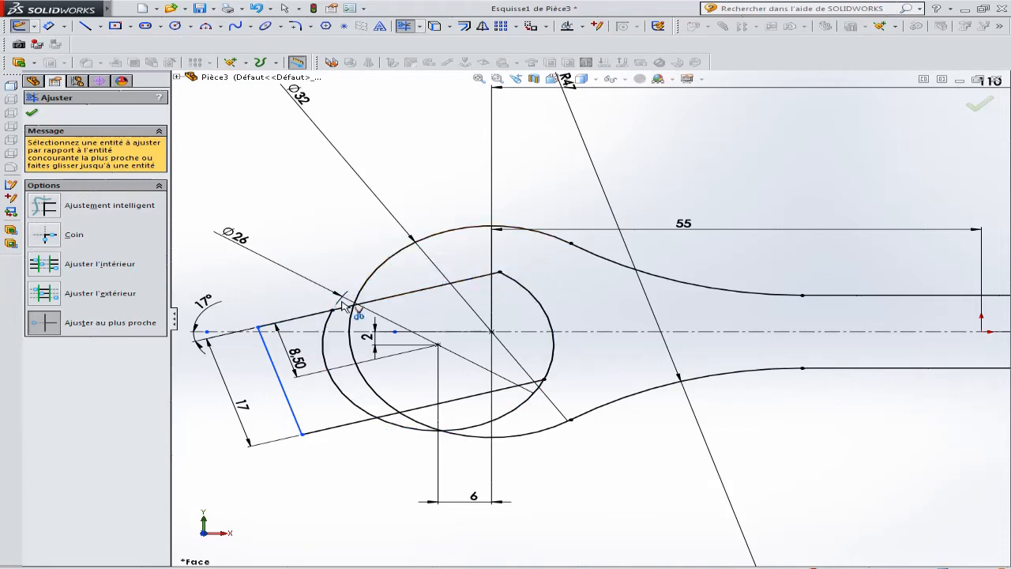
click(326, 338)
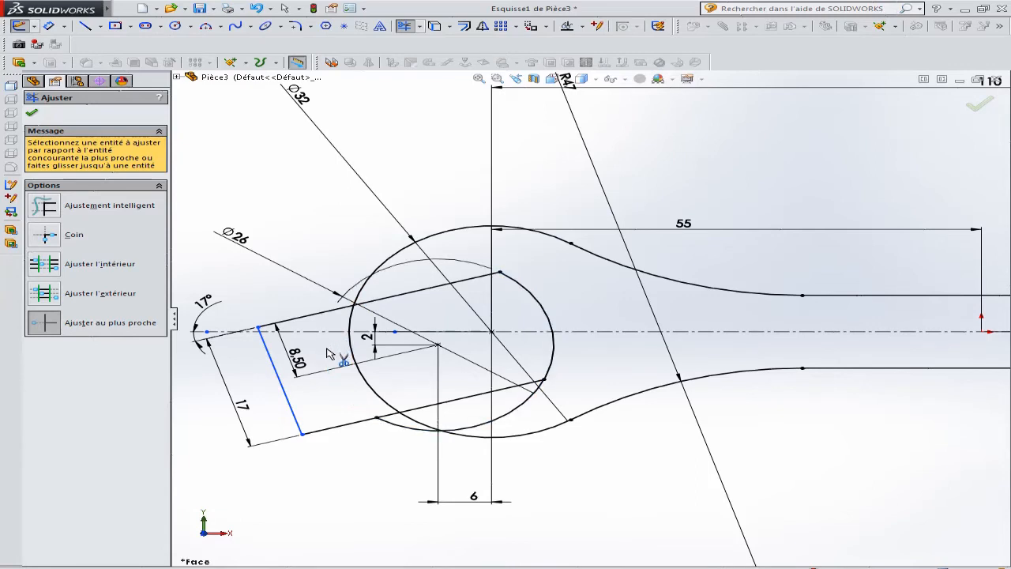
click(387, 422)
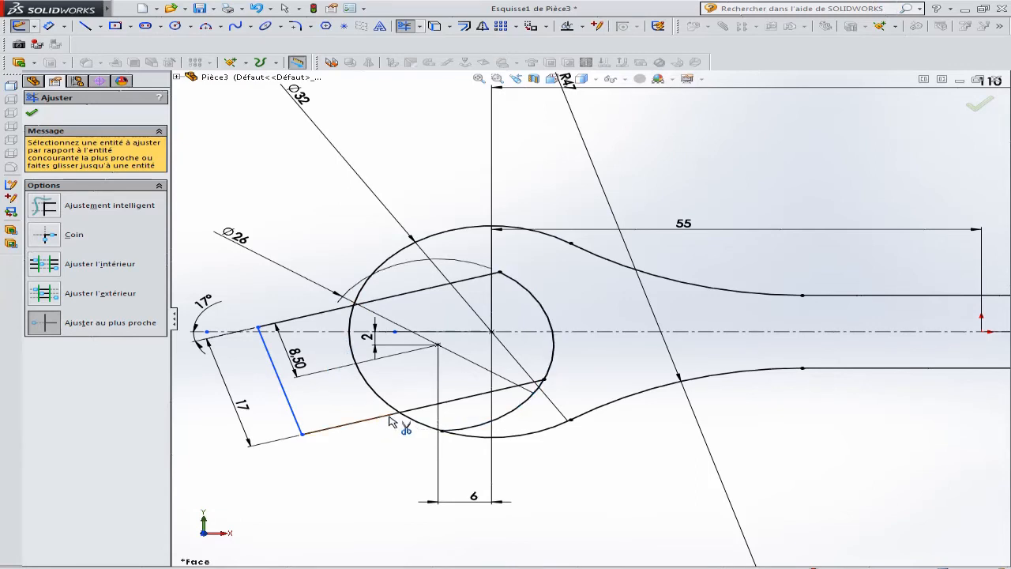
Trim away the 17 mm outline's outer short side and the long sides' ends extending past the 32 mm circle.
click(388, 415)
click(293, 410)
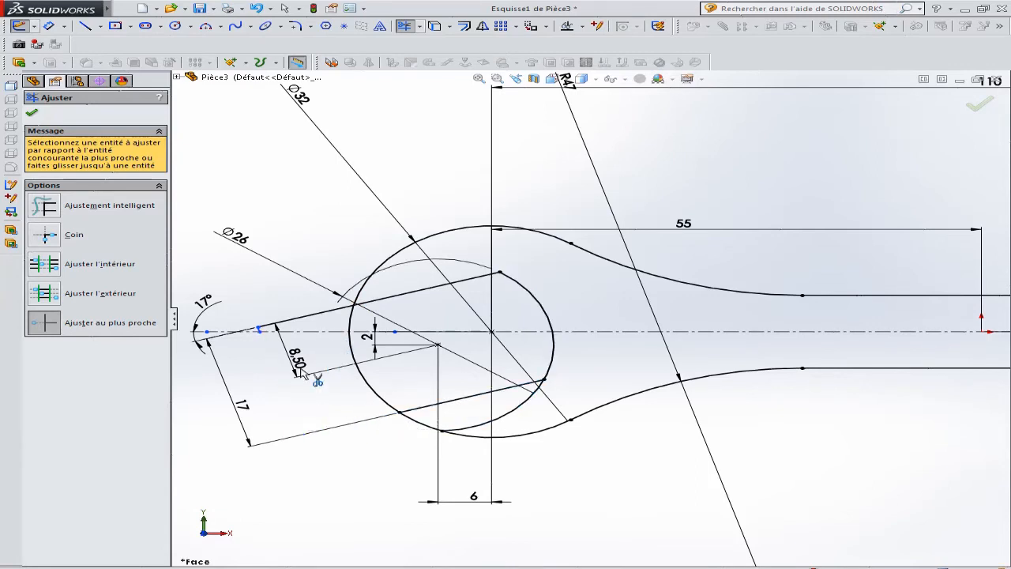
click(305, 317)
Trim away the 32 mm circle's arc across the jaw mouth and the 26 mm circle's remaining arc below the lower long side.
scroll(263, 337, down, 3)
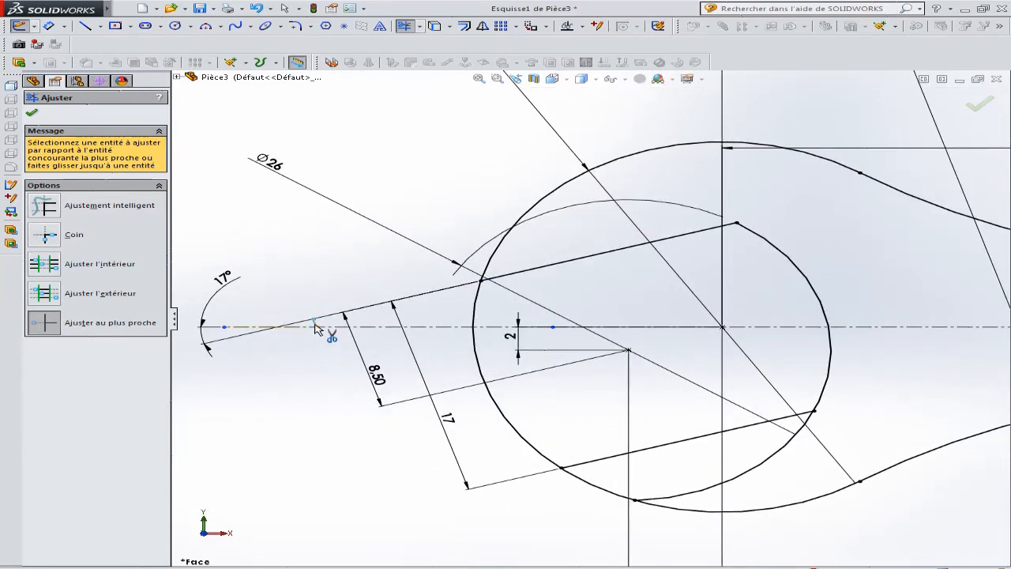
click(502, 413)
click(474, 314)
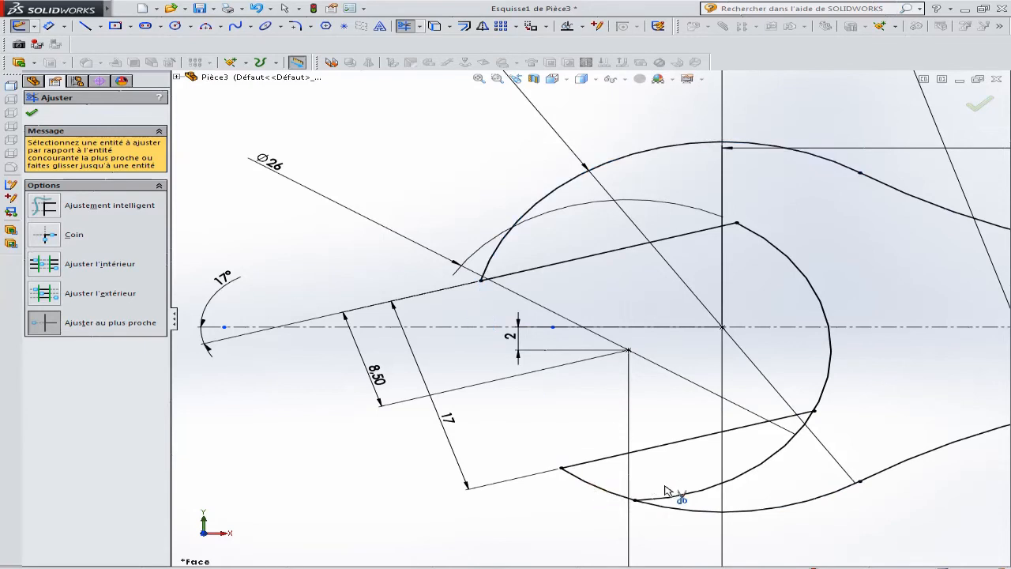
click(746, 474)
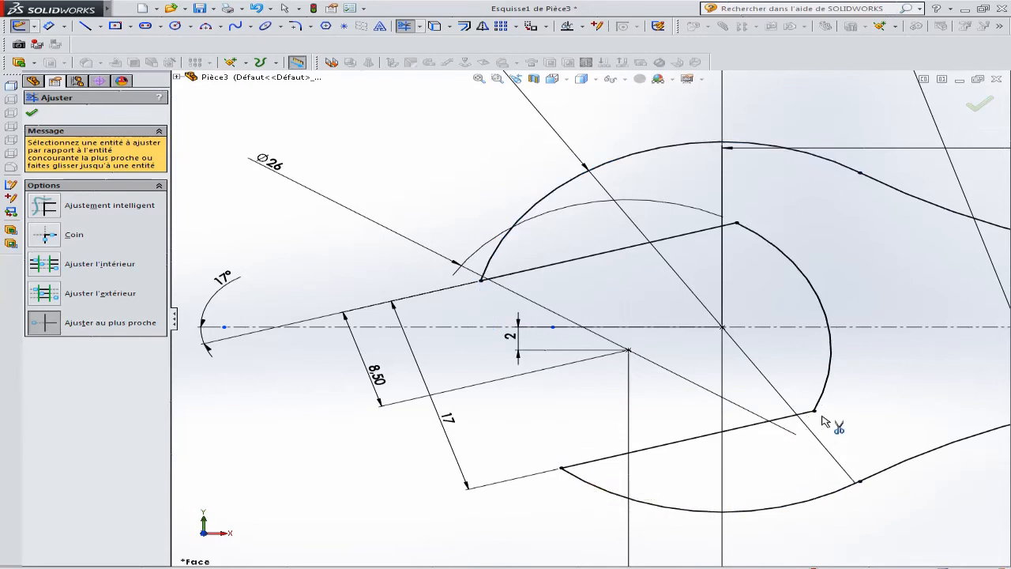
Trim away the centreline's outer parts across the mouths of both the 17 and 13 mm jaw openings, and finish trimming.
scroll(821, 421, up, 5)
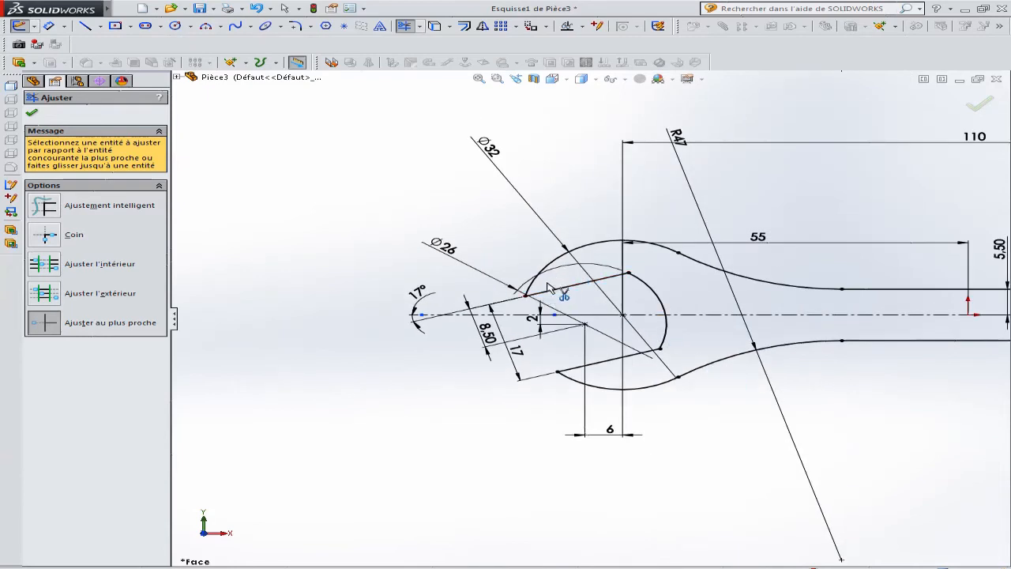
scroll(553, 319, down, 5)
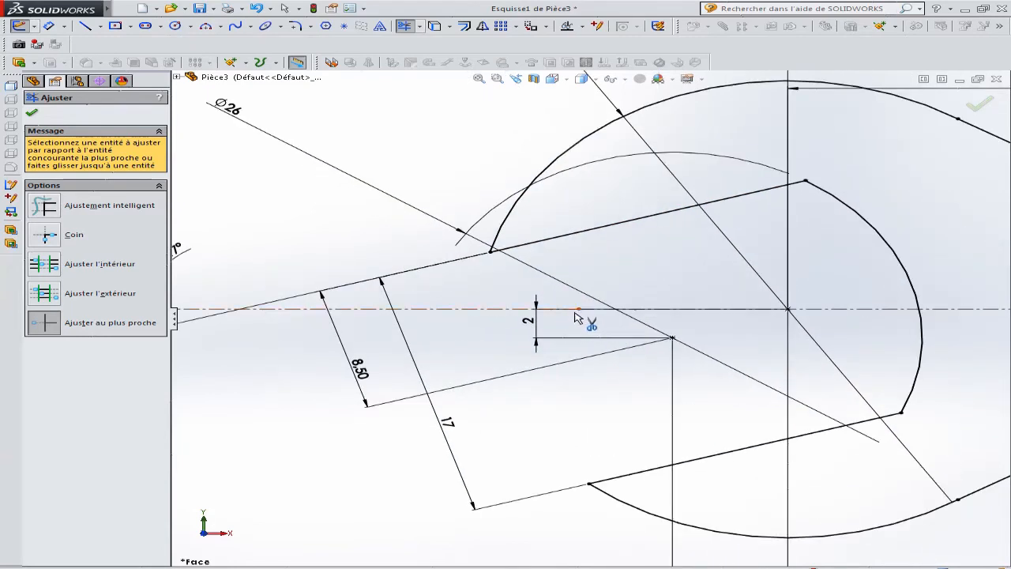
click(490, 310)
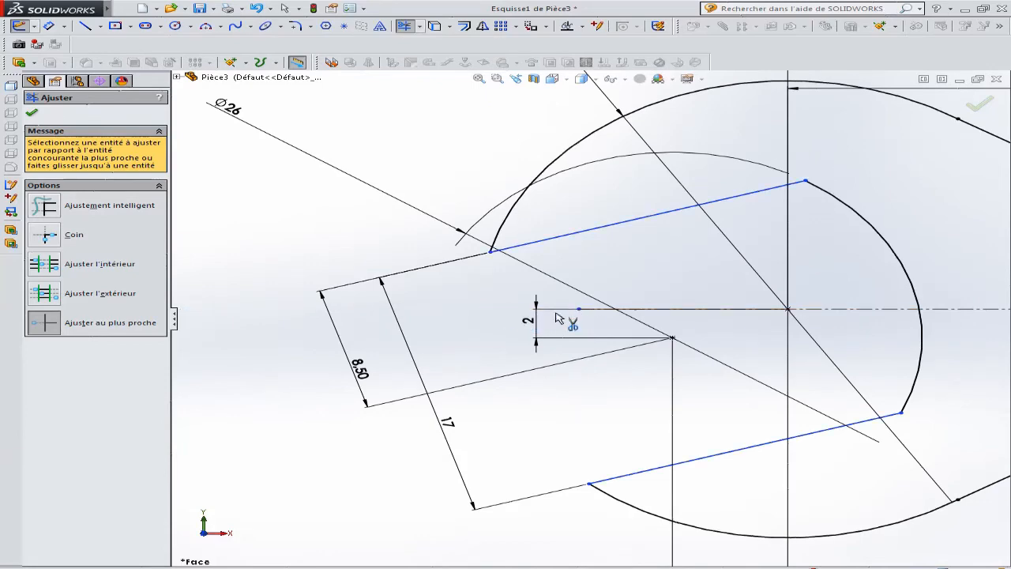
scroll(619, 272, up, 8)
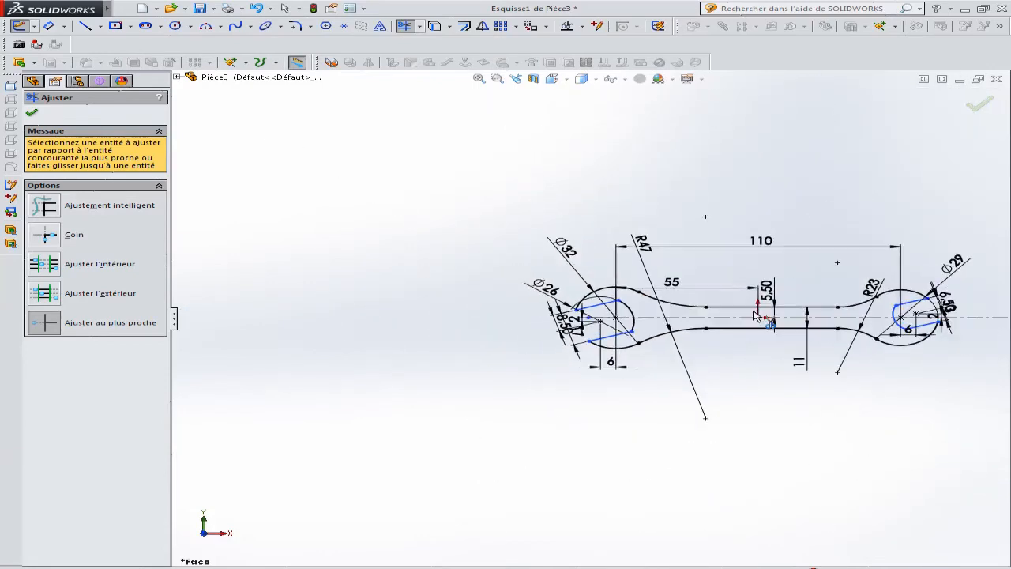
scroll(861, 332, down, 5)
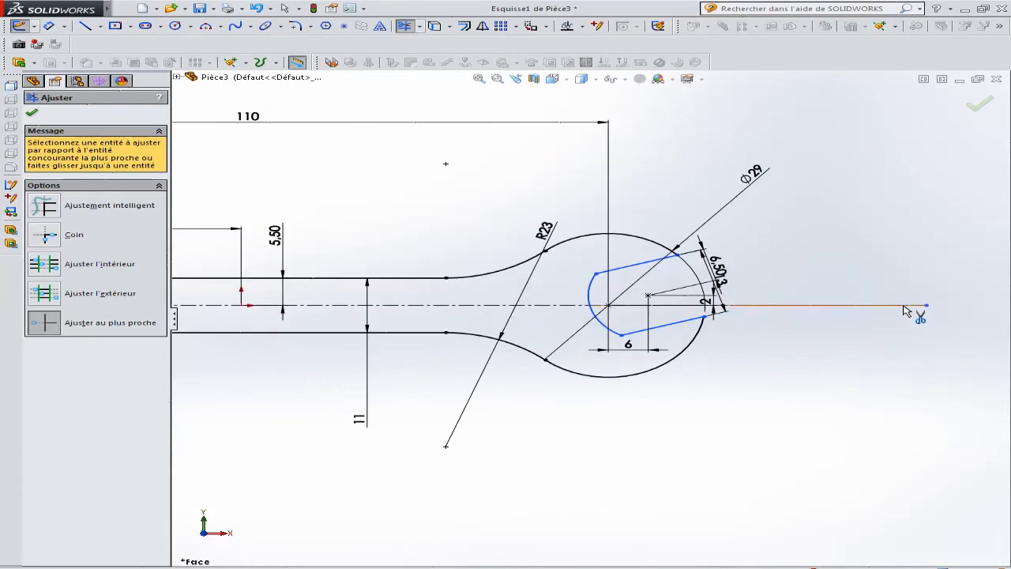
scroll(685, 313, up, 4)
scroll(505, 311, down, 3)
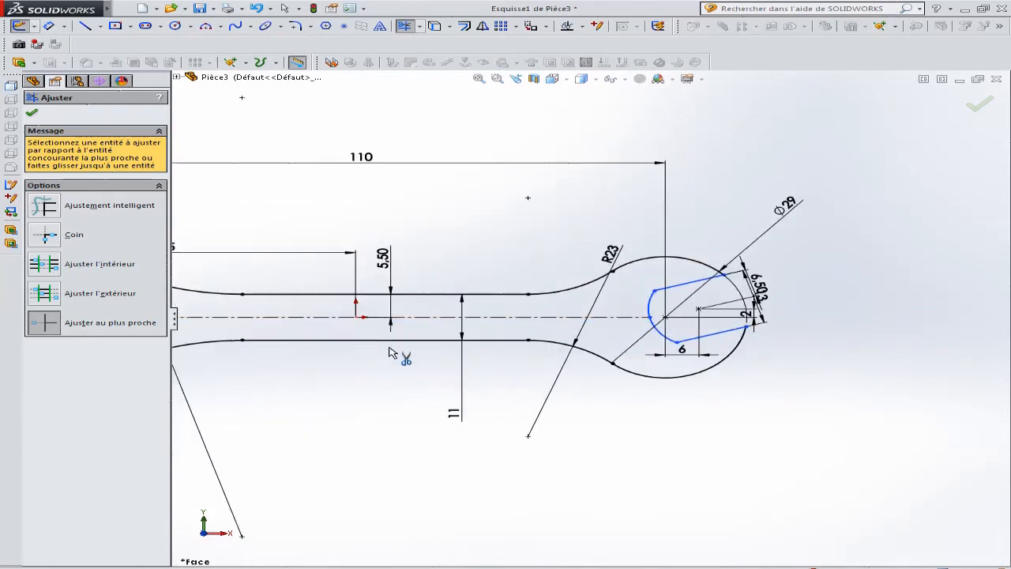
click(31, 114)
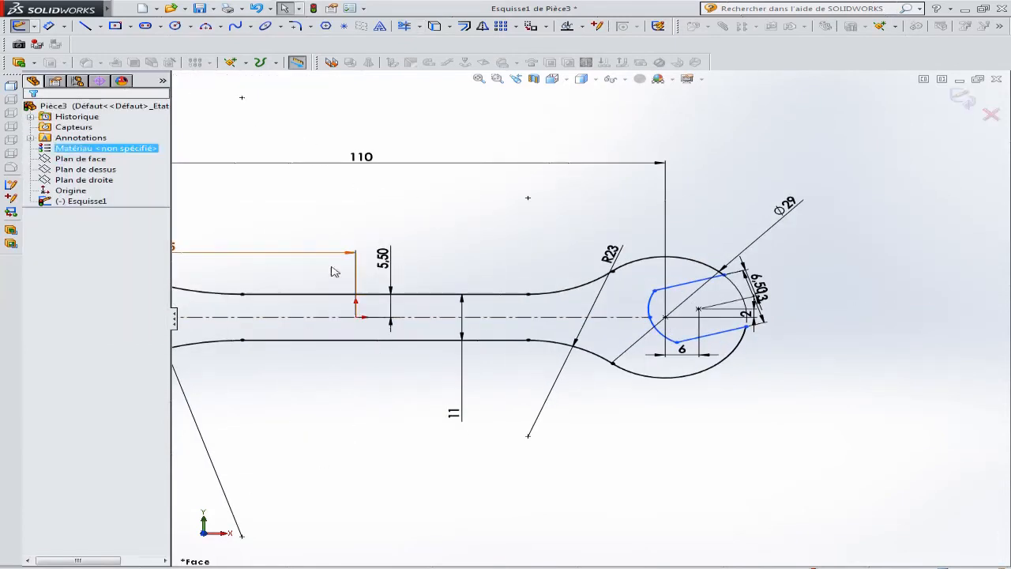
scroll(497, 218, up, 5)
mouse_move(470, 252)
middle_down()
mouse_move(434, 249)
mouse_move(374, 271)
middle_up()
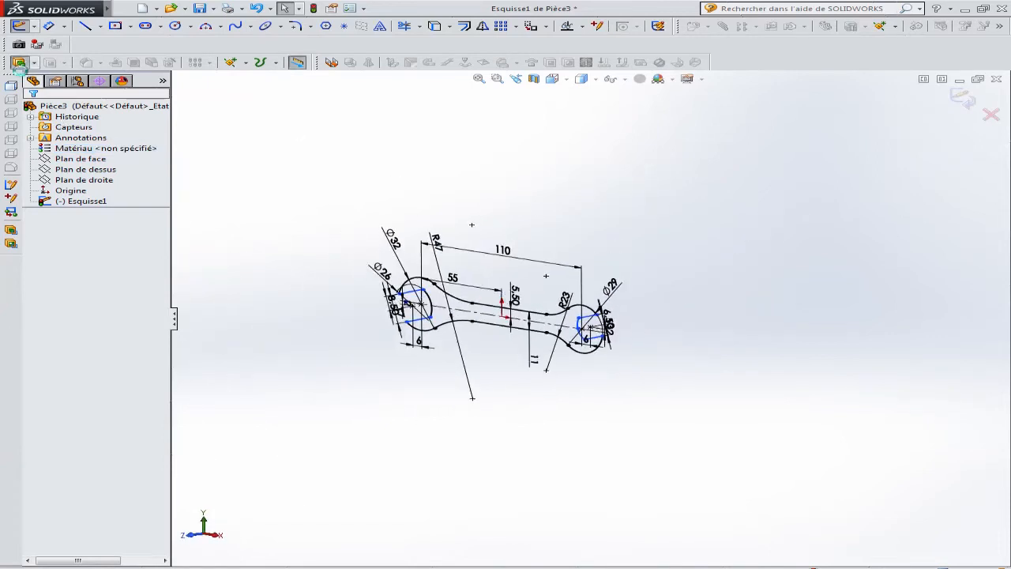
middle_drag(478, 353, 574, 328)
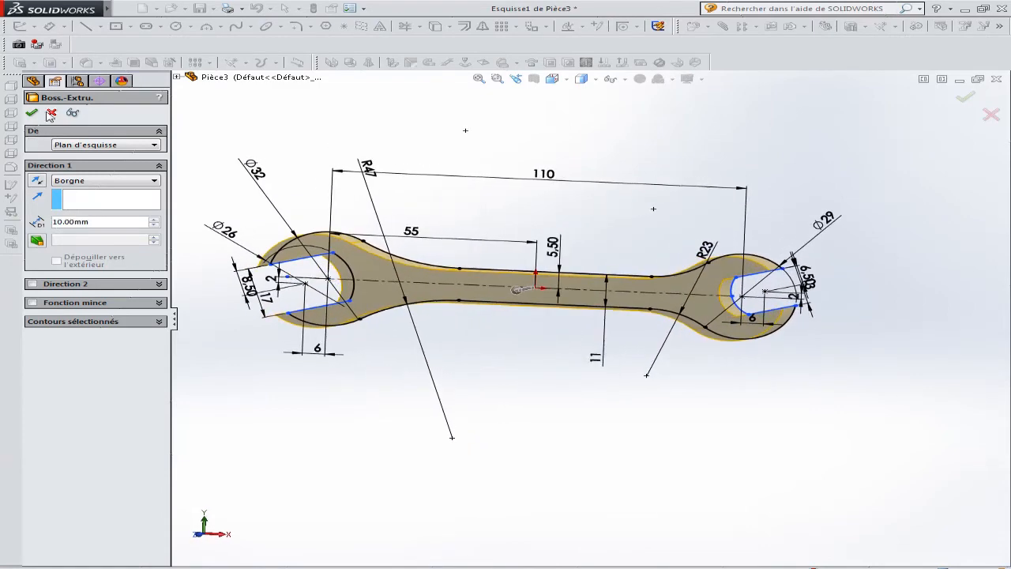
click(50, 114)
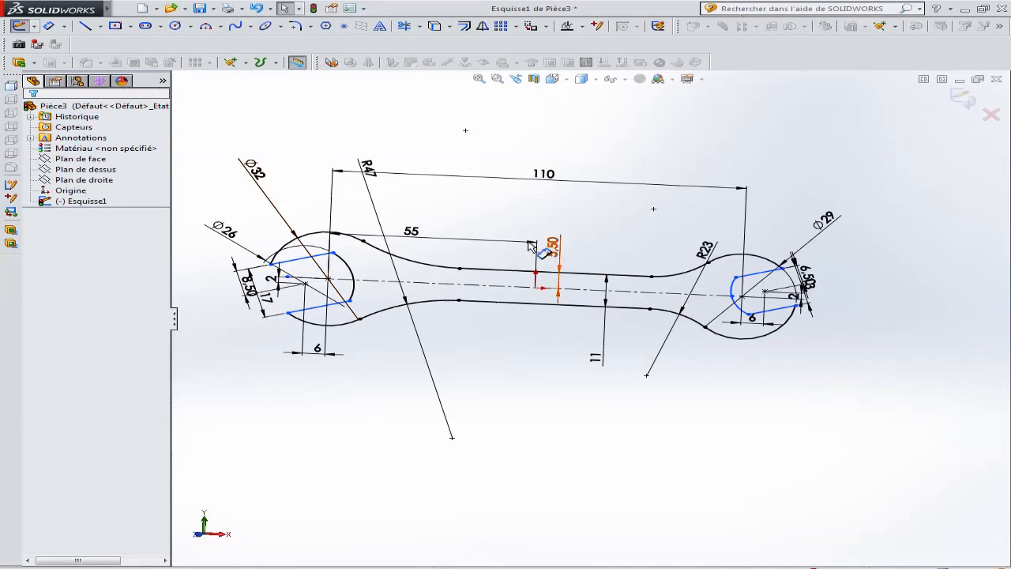
click(553, 79)
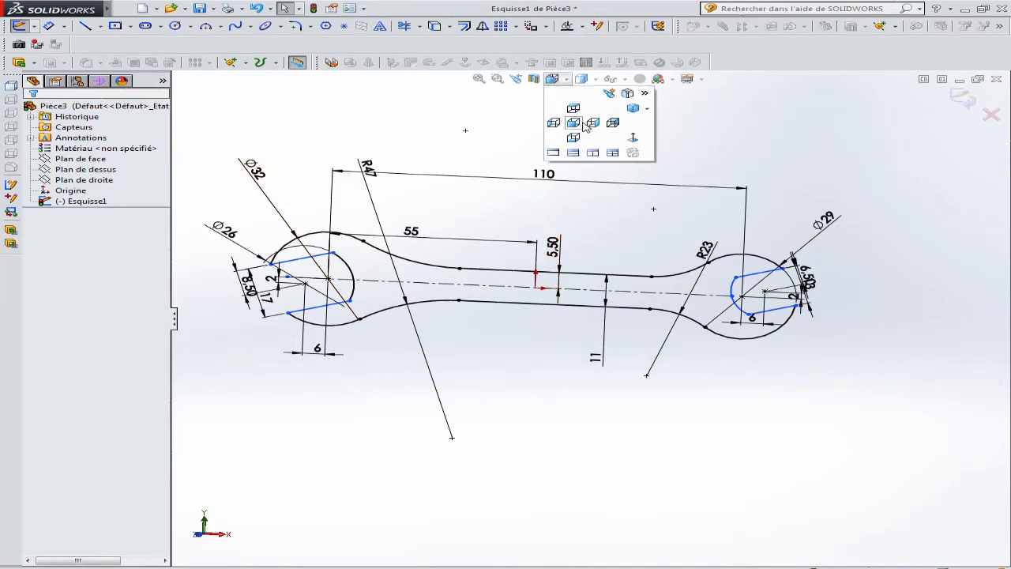
click(578, 123)
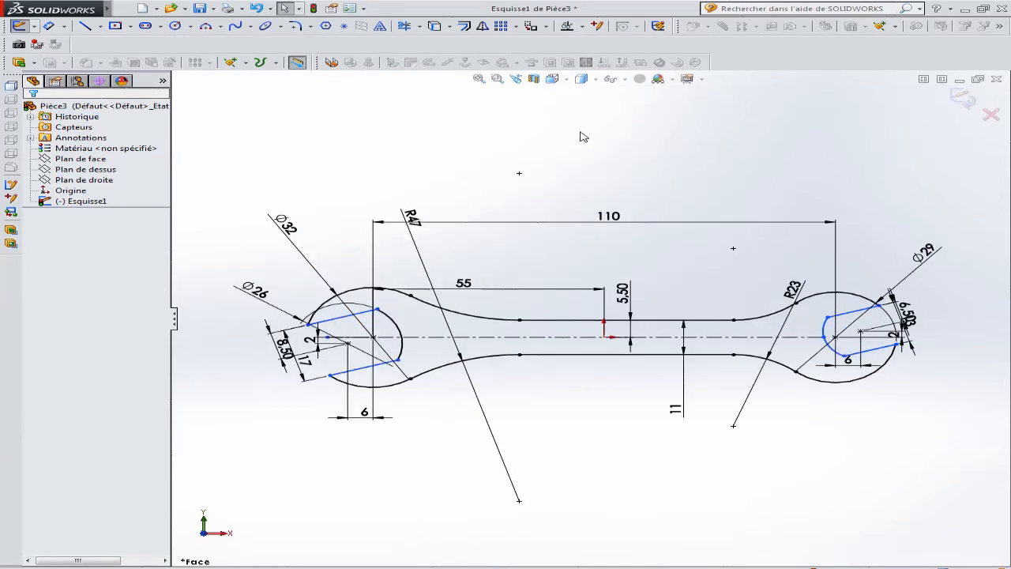
Sketch a circle about 10.3 mm in radius centred on the centre point of the 32 mm end.
click(175, 26)
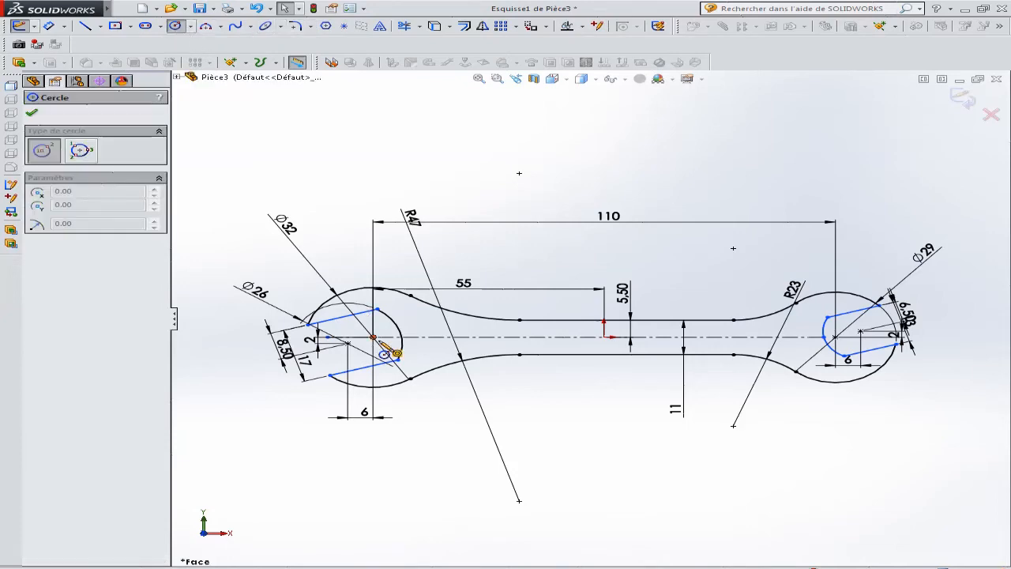
scroll(385, 342, down, 8)
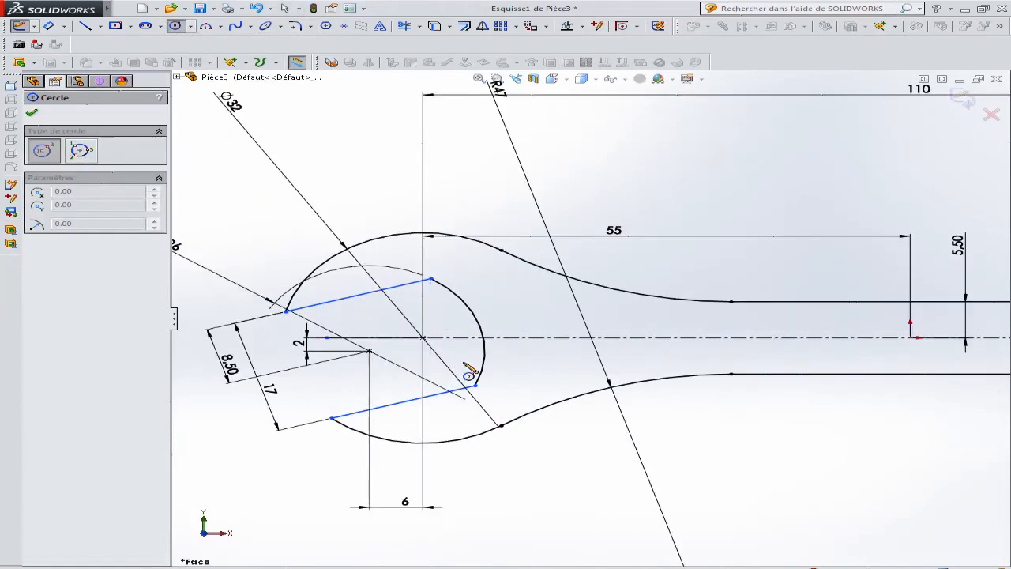
click(412, 300)
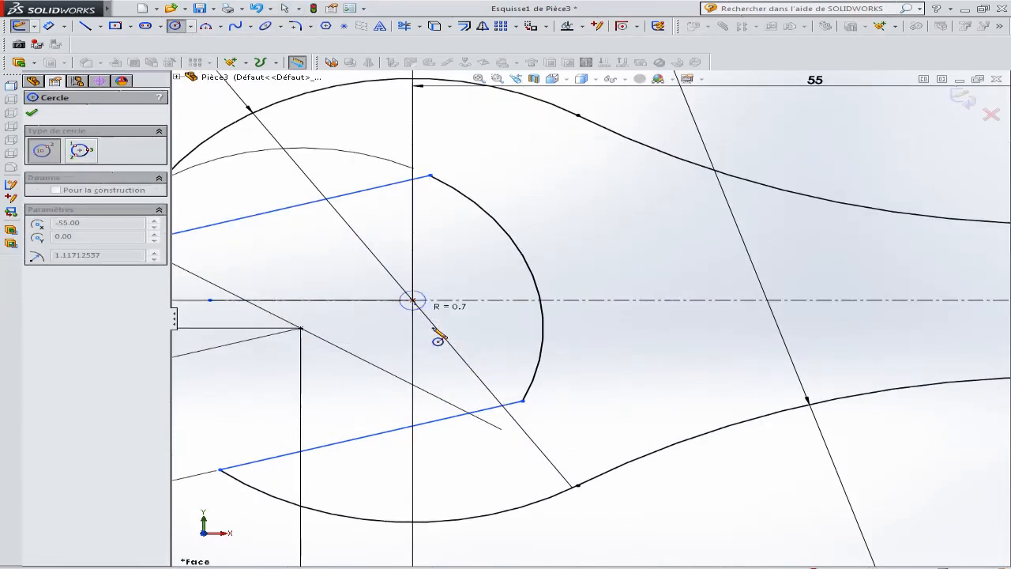
click(525, 451)
Sketch a circle about 16.9 mm in radius centred on the centre point of the 29 mm end.
scroll(619, 378, up, 5)
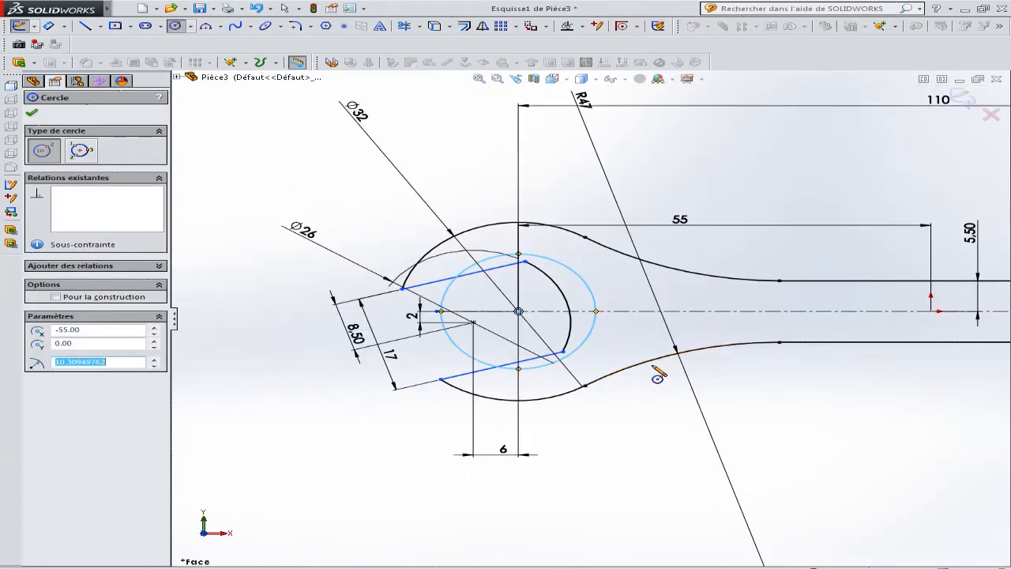
scroll(721, 324, down, 6)
scroll(723, 331, down, 3)
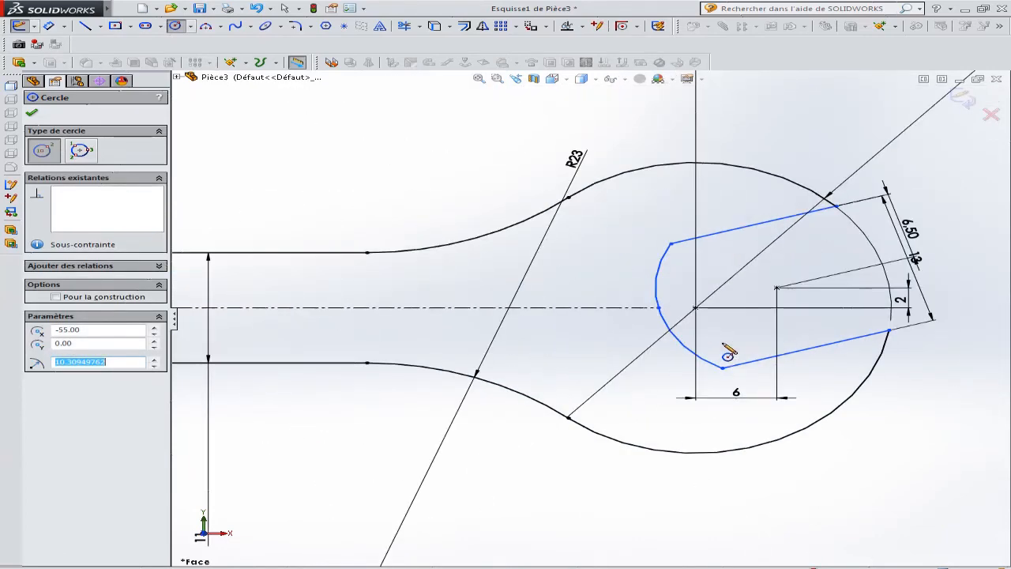
click(696, 308)
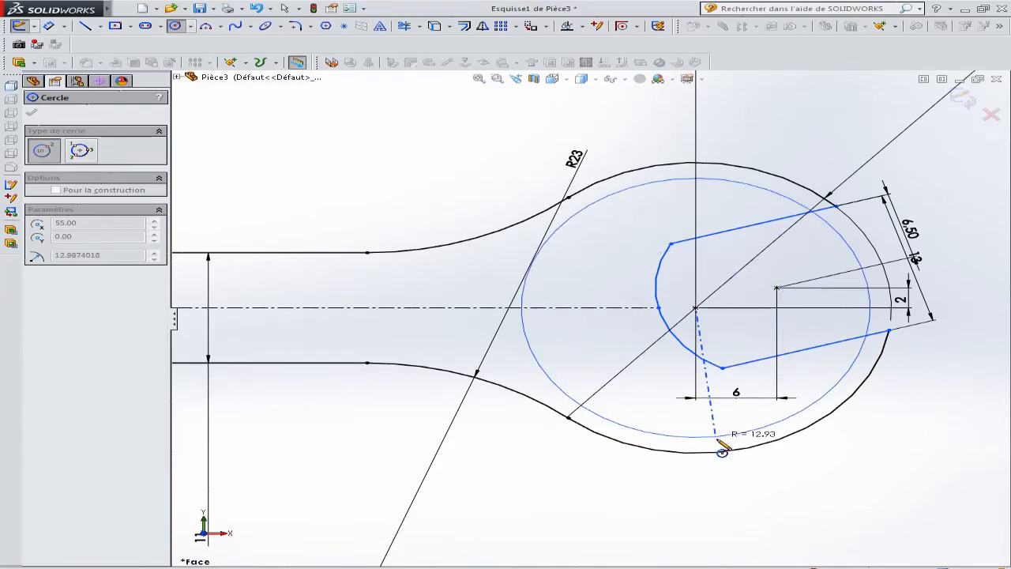
click(735, 479)
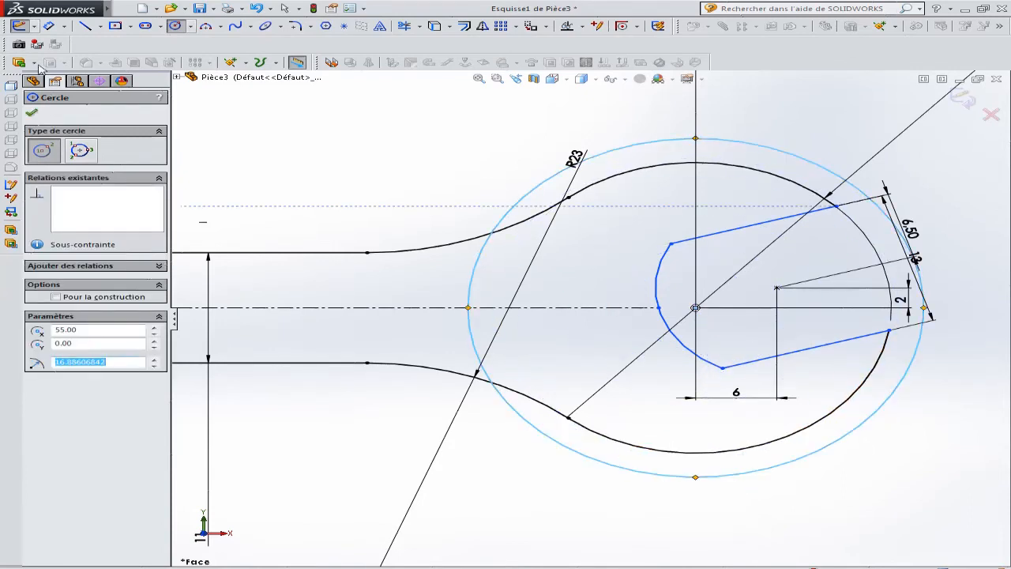
click(33, 115)
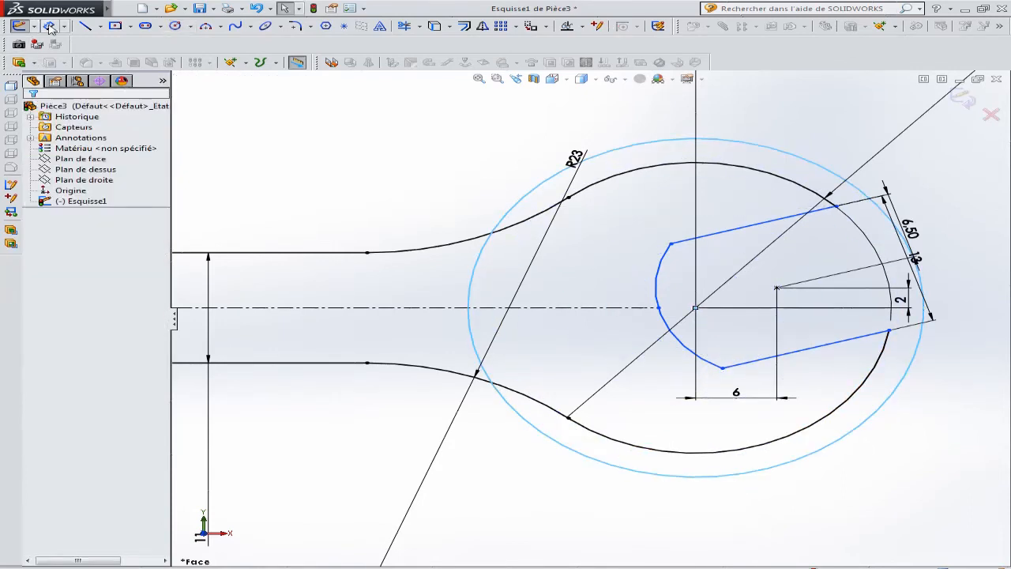
Dimension the new circle around the 13 mm jaw end with a diameter of 29 mm.
click(800, 160)
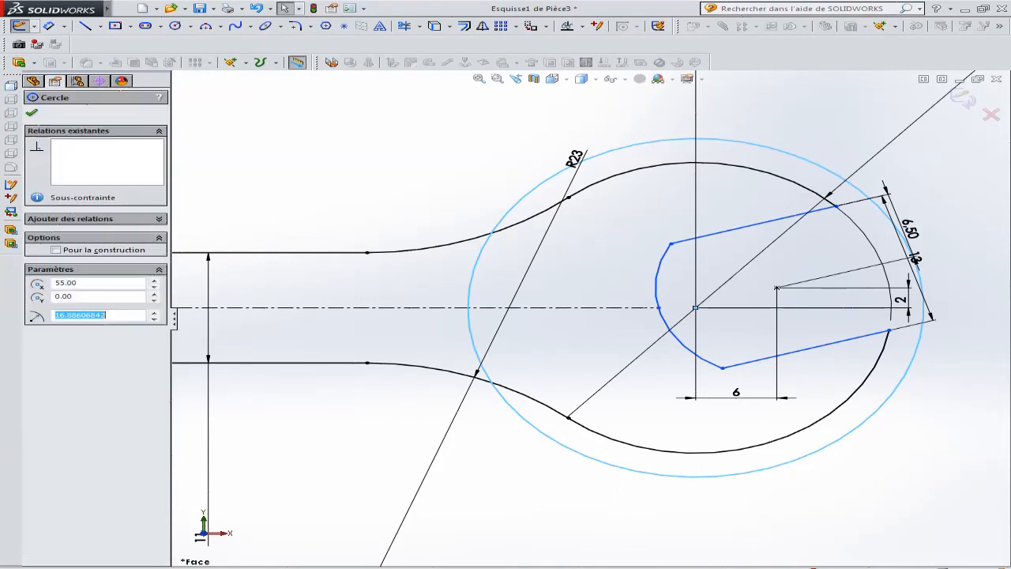
click(32, 113)
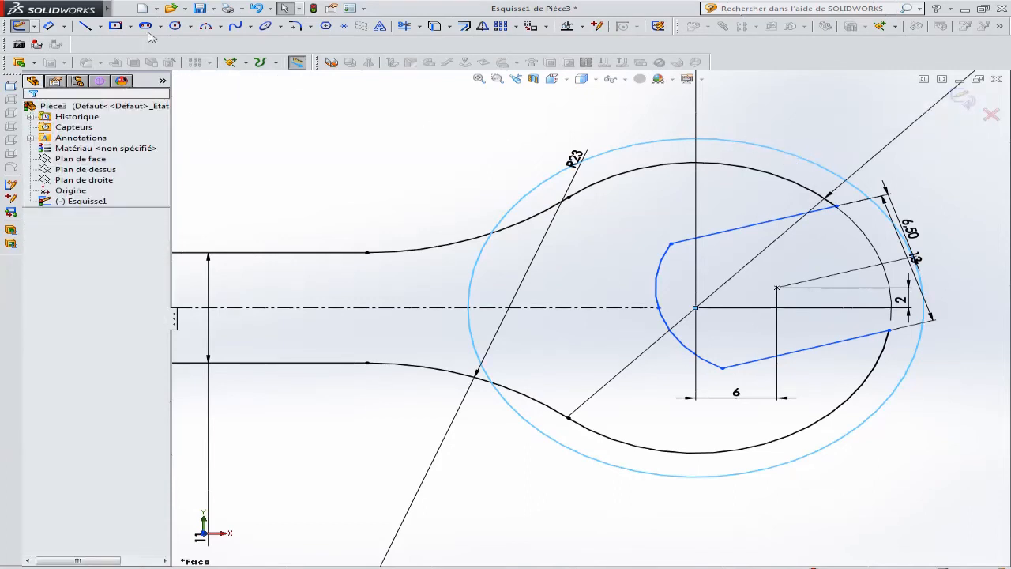
click(48, 27)
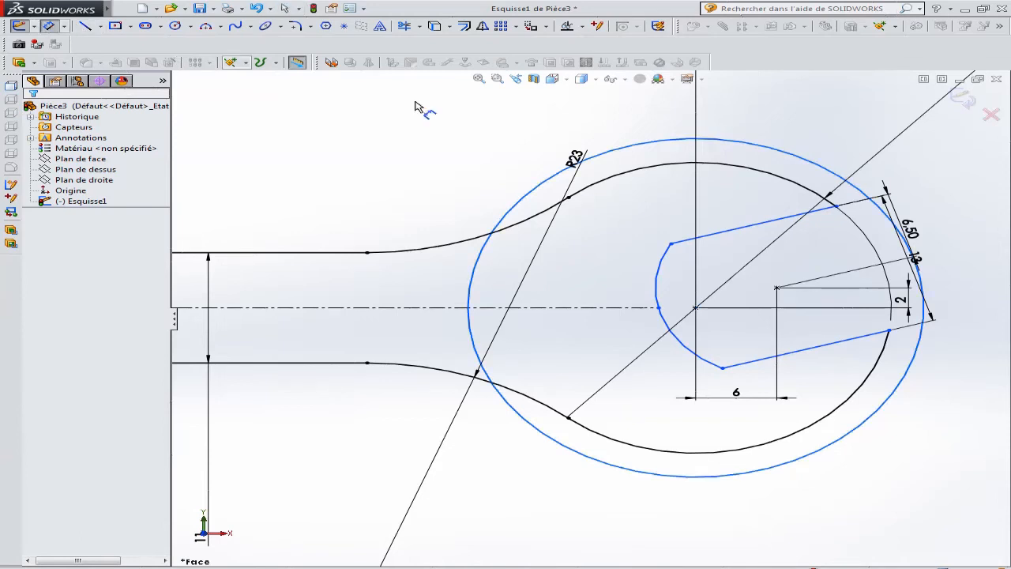
click(836, 175)
click(846, 142)
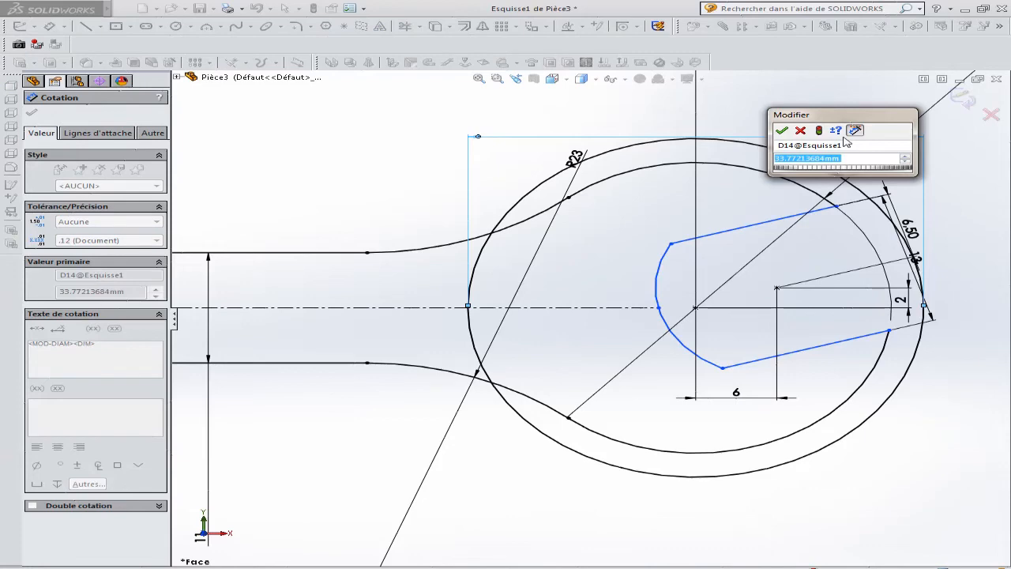
text(29)
key(Return)
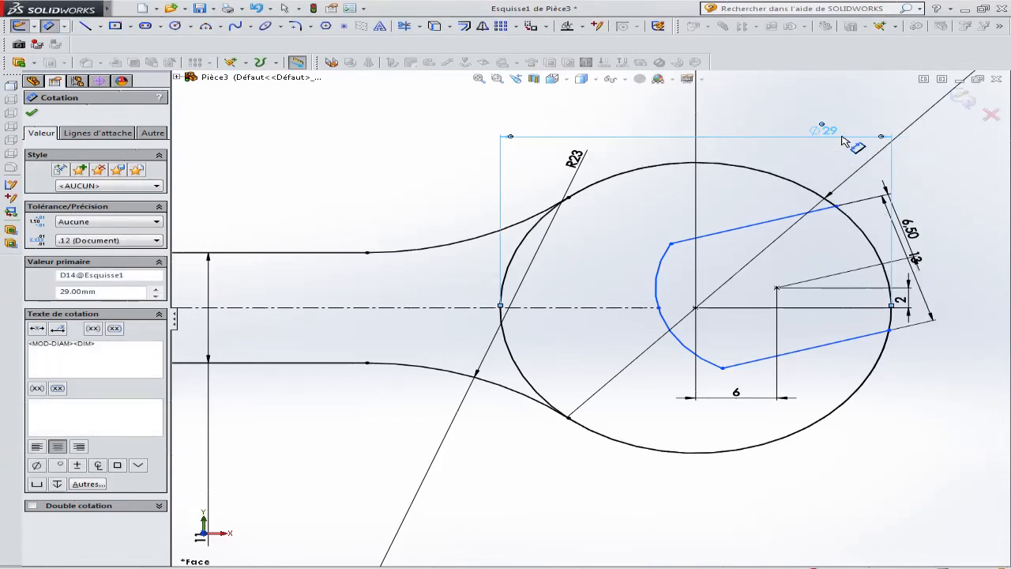
Dimension the new circle around the 17 mm jaw end with a diameter of 32 mm.
scroll(588, 261, up, 5)
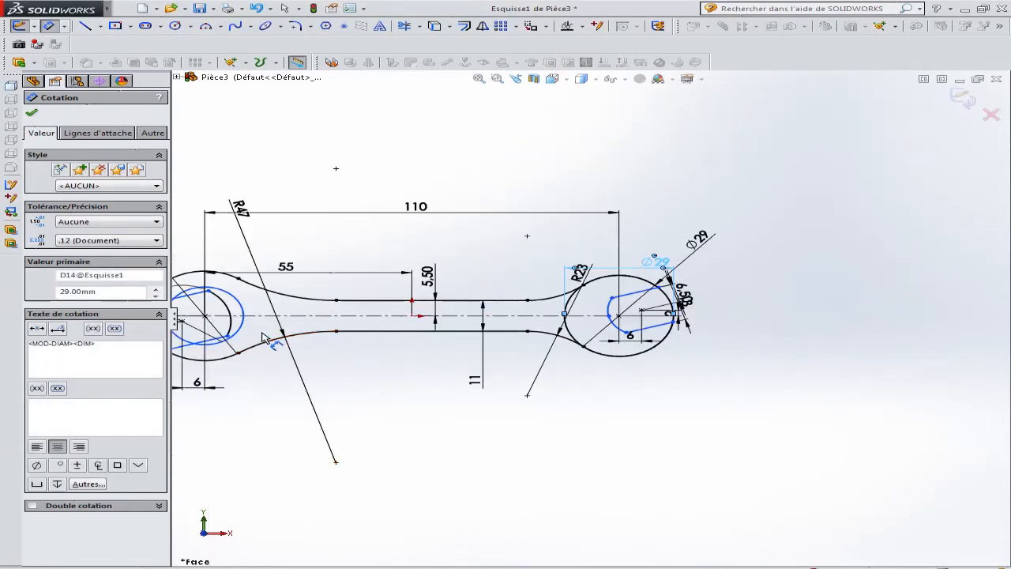
scroll(272, 342, down, 5)
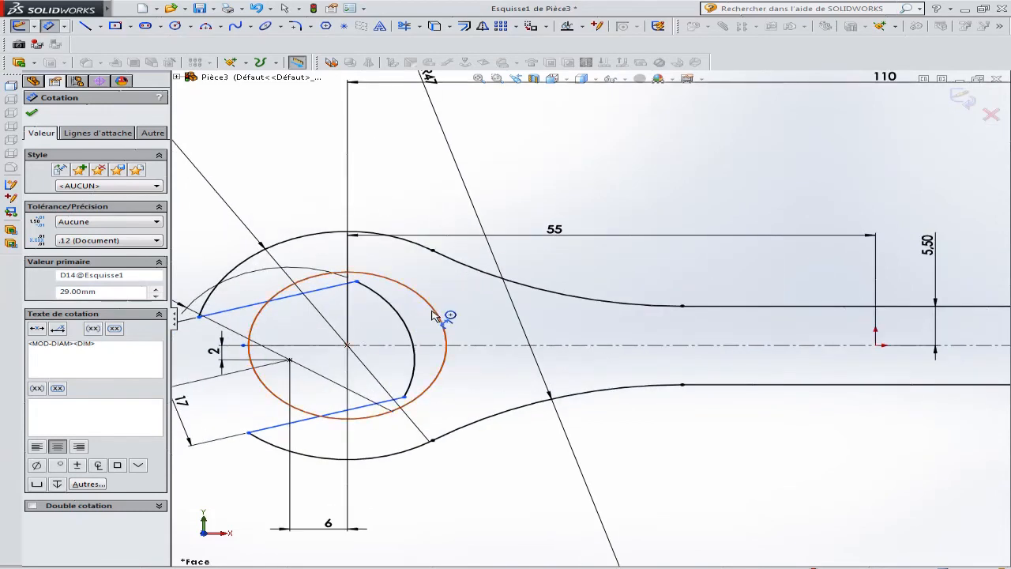
click(433, 314)
click(421, 204)
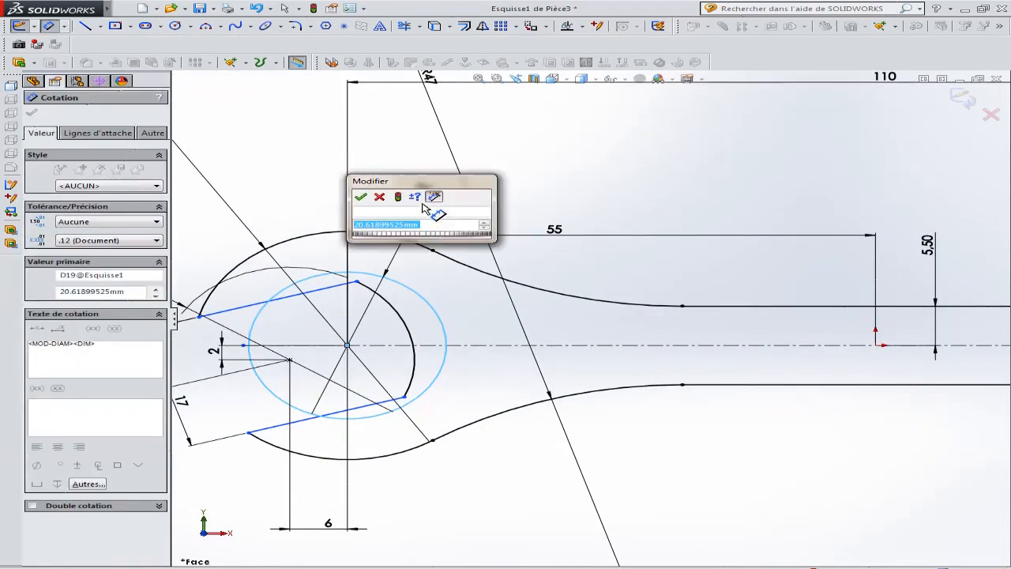
text(32)
key(Return)
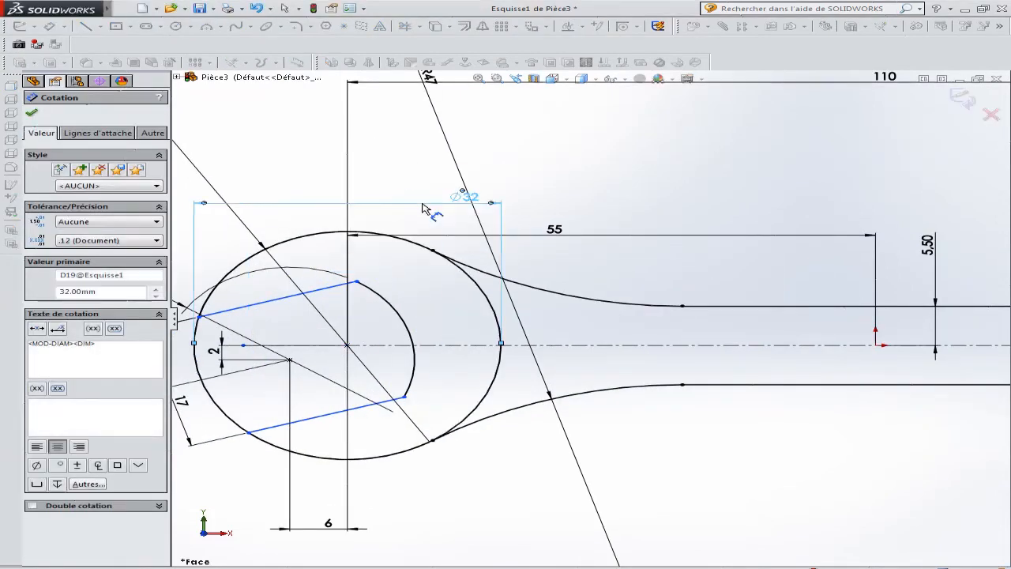
Trim the new circle across the 17 mm jaw mouth and delete its conflicting 32 mm diameter dimension.
click(404, 26)
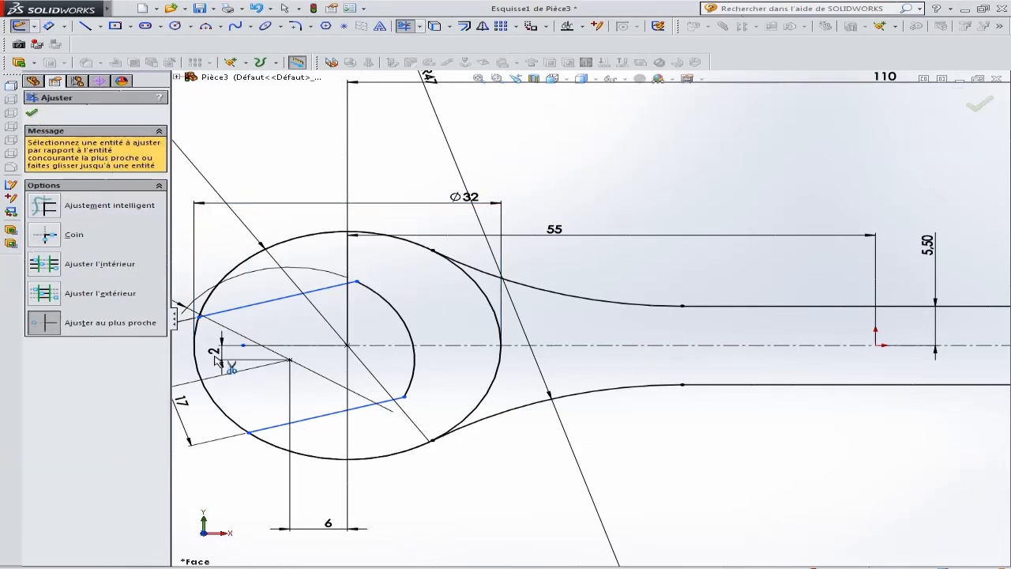
click(211, 399)
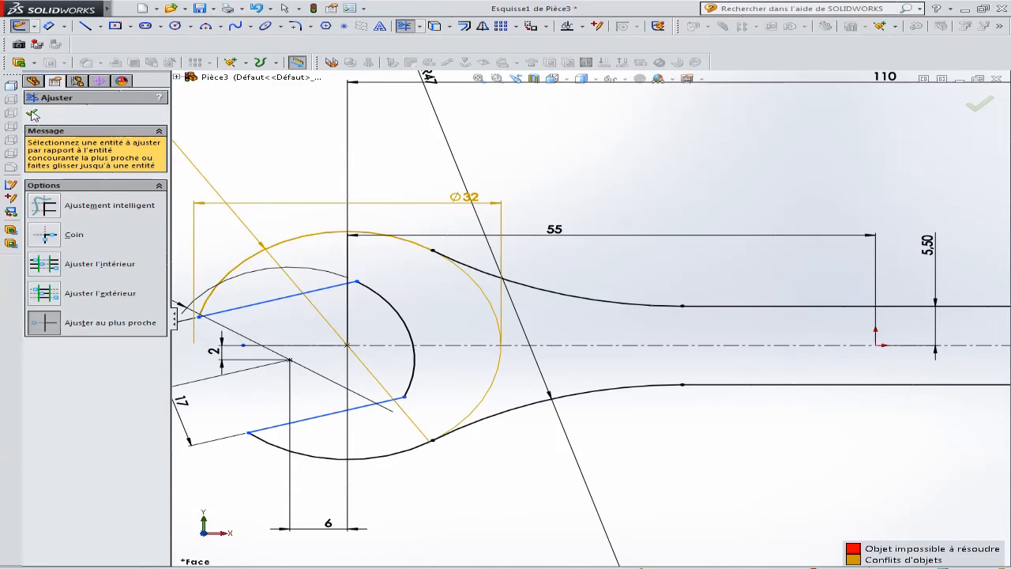
click(34, 114)
click(465, 198)
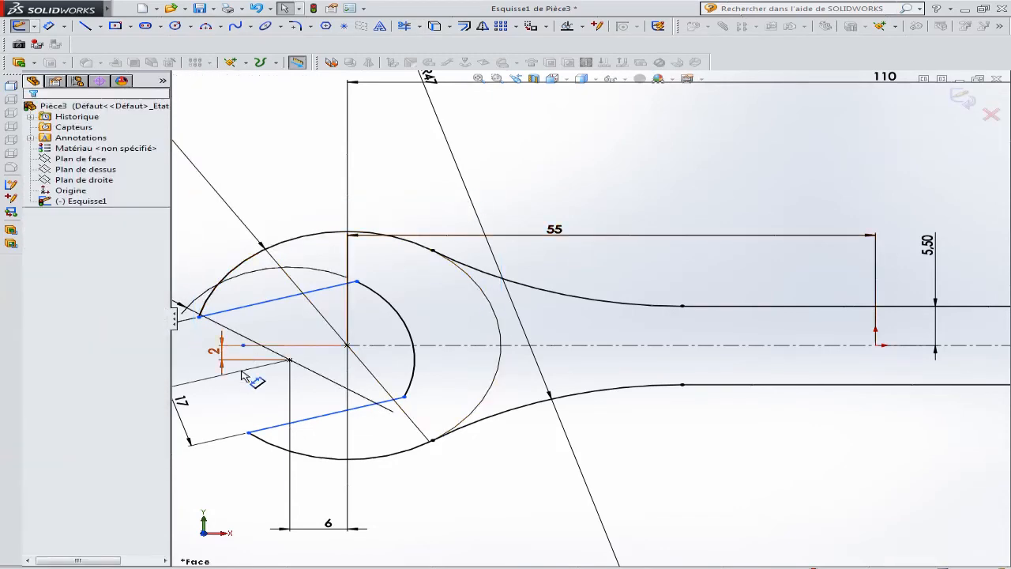
Trim the new circle across the 13 mm jaw mouth and delete its conflicting horizontal 29 mm diameter dimension.
key(f)
scroll(941, 348, down, 5)
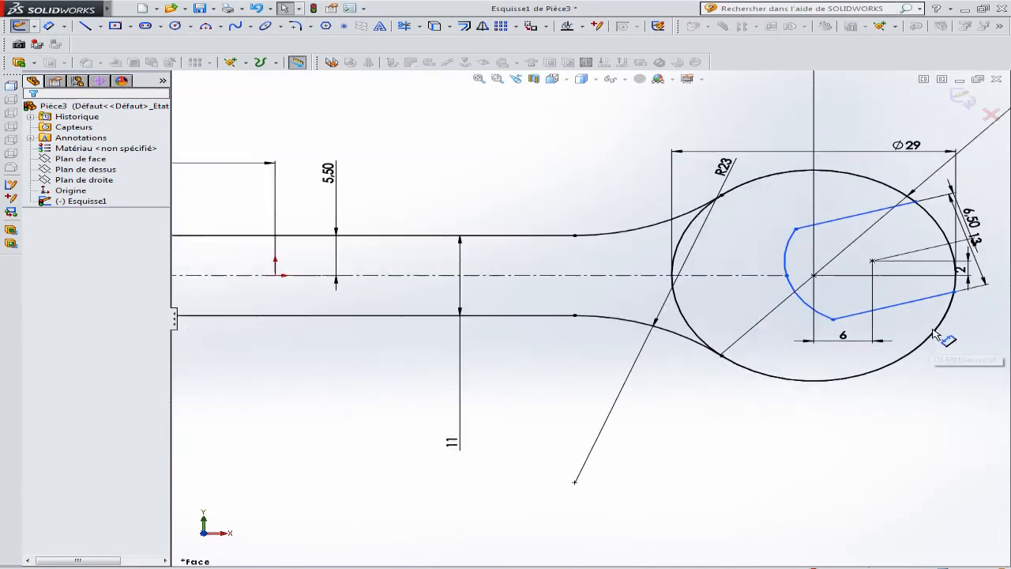
click(403, 26)
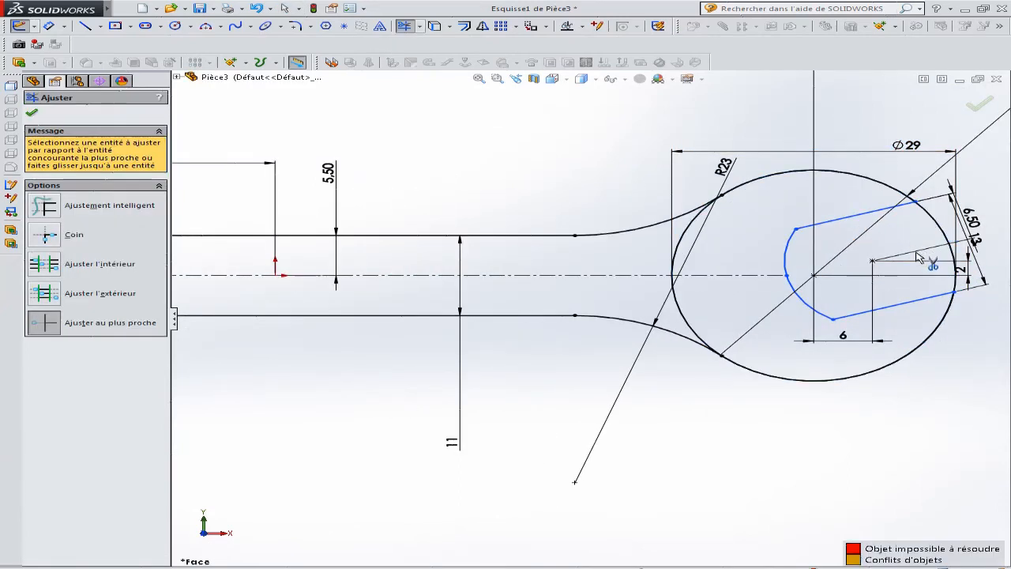
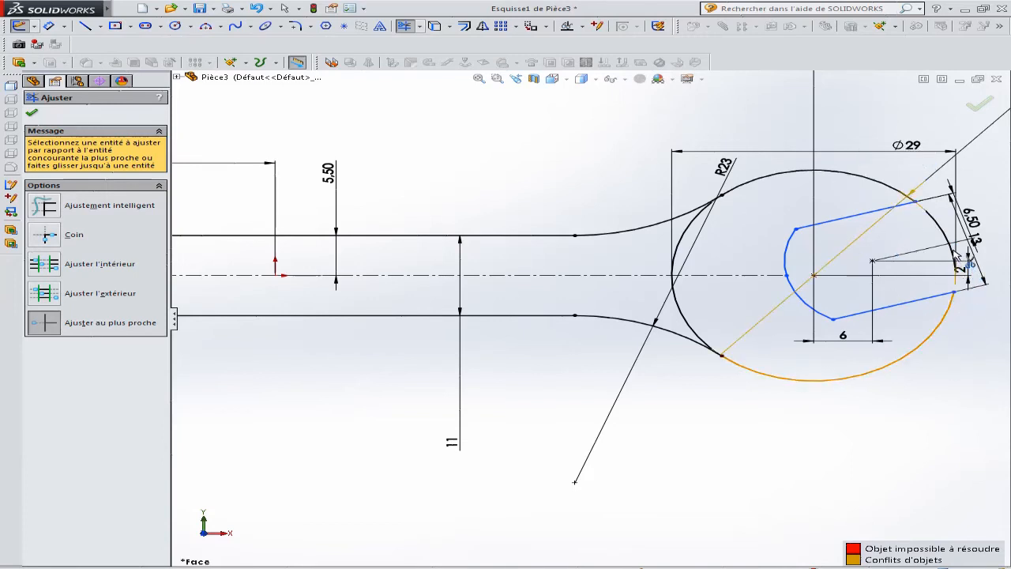
key(Escape)
click(915, 149)
key(Delete)
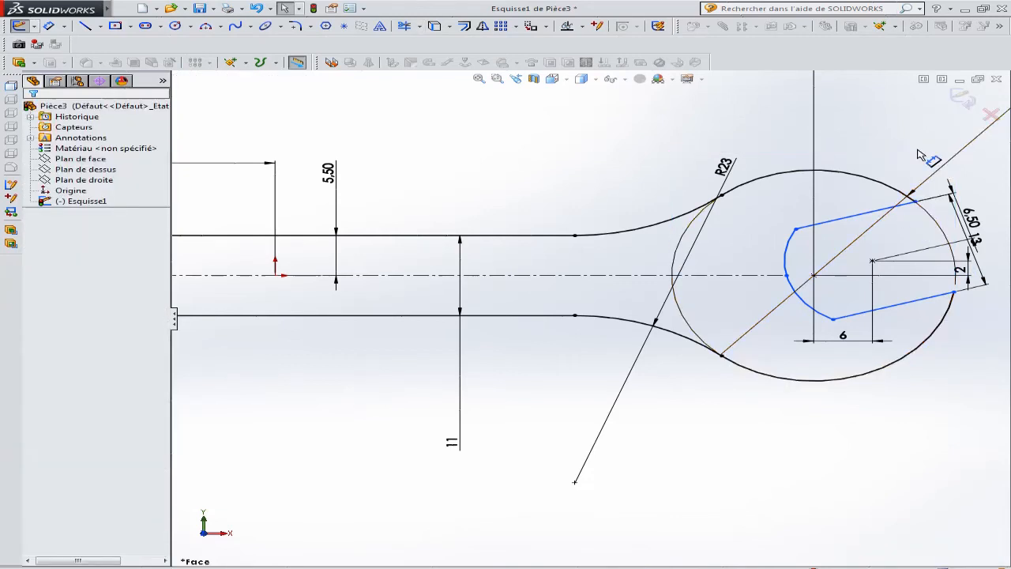
Exit the sketch and start a boss extrusion using the handle regions on both sides of the centreline as contours.
click(19, 26)
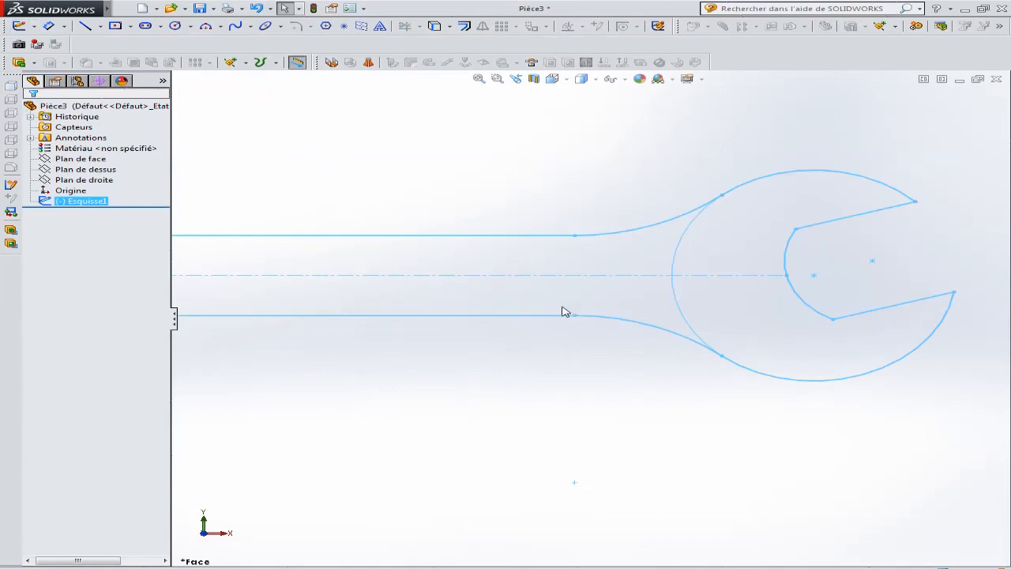
scroll(563, 312, up, 3)
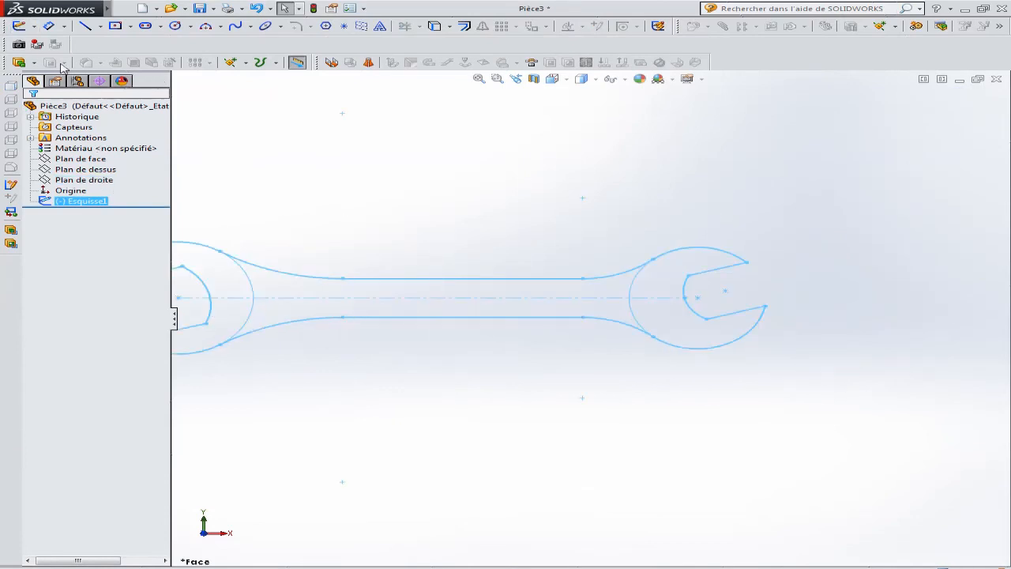
click(19, 63)
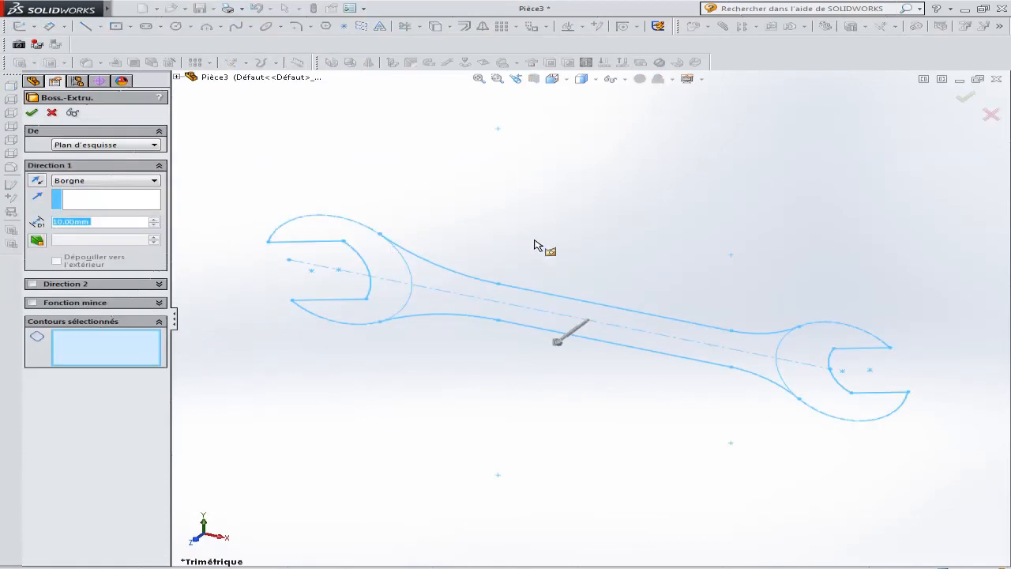
click(503, 298)
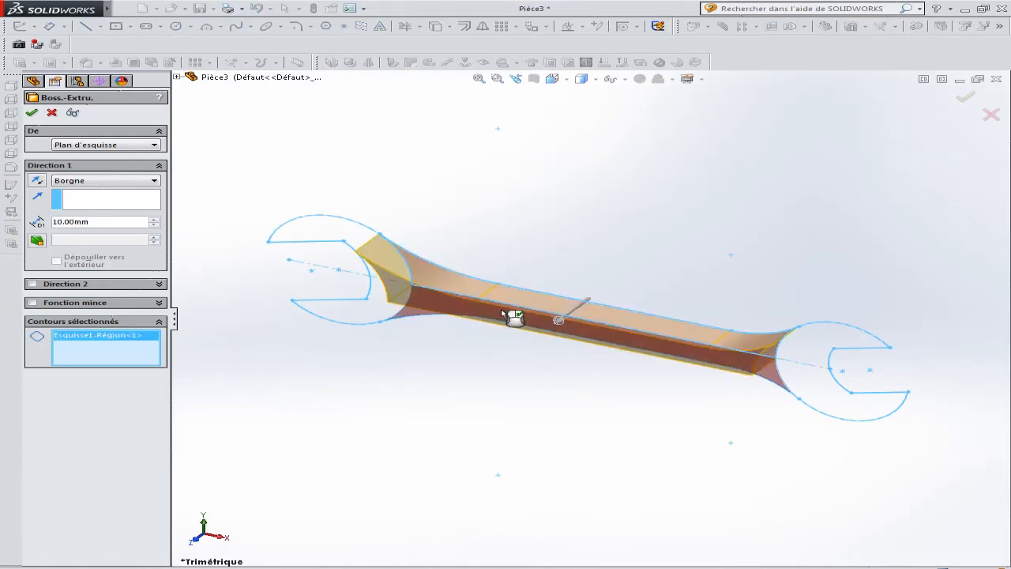
middle_drag(634, 255, 340, 283)
click(576, 336)
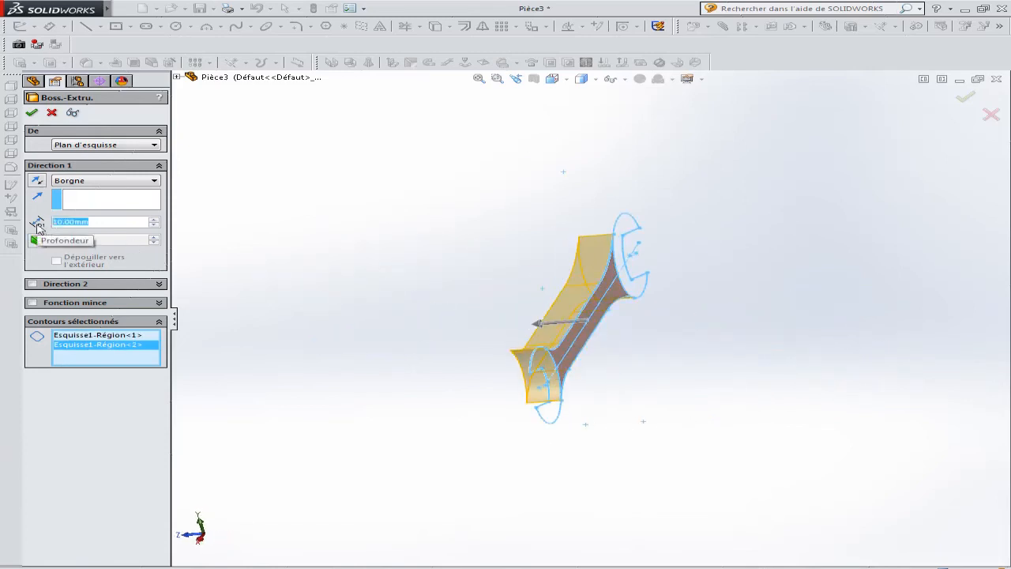
Extrude the handle regions 3 mm in each of the two directions and finish the feature.
text(3)
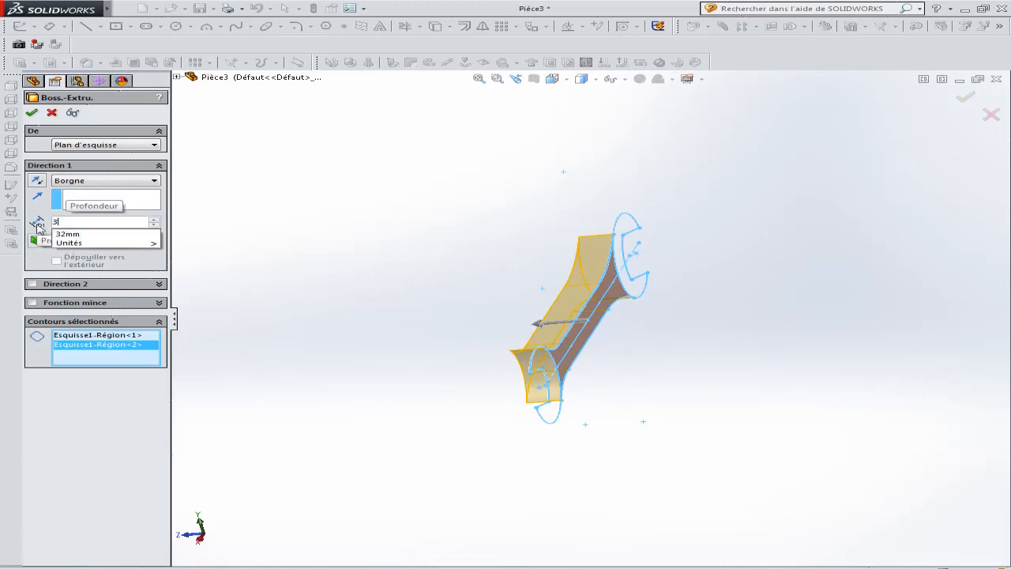
click(57, 285)
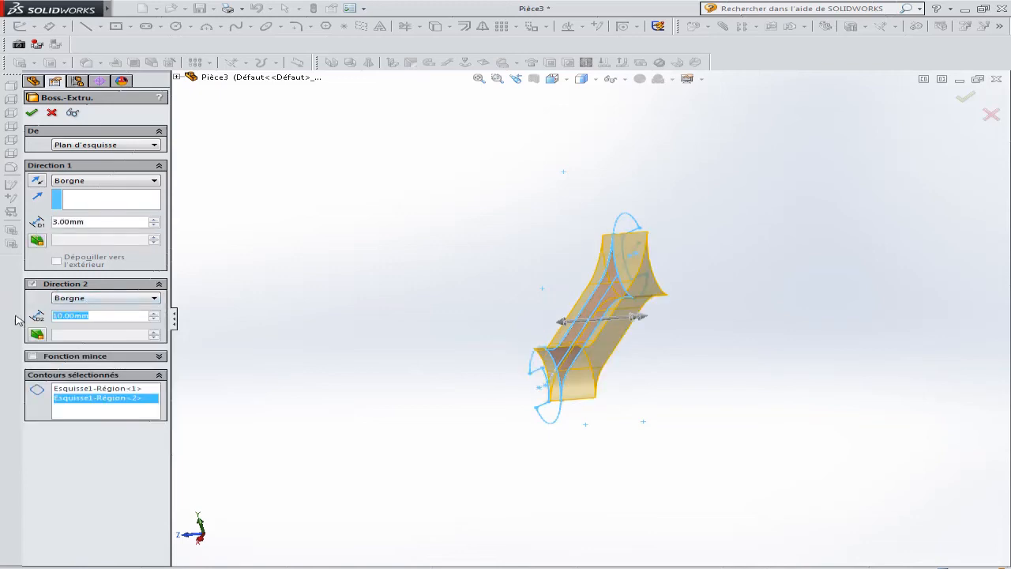
text(3)
key(Return)
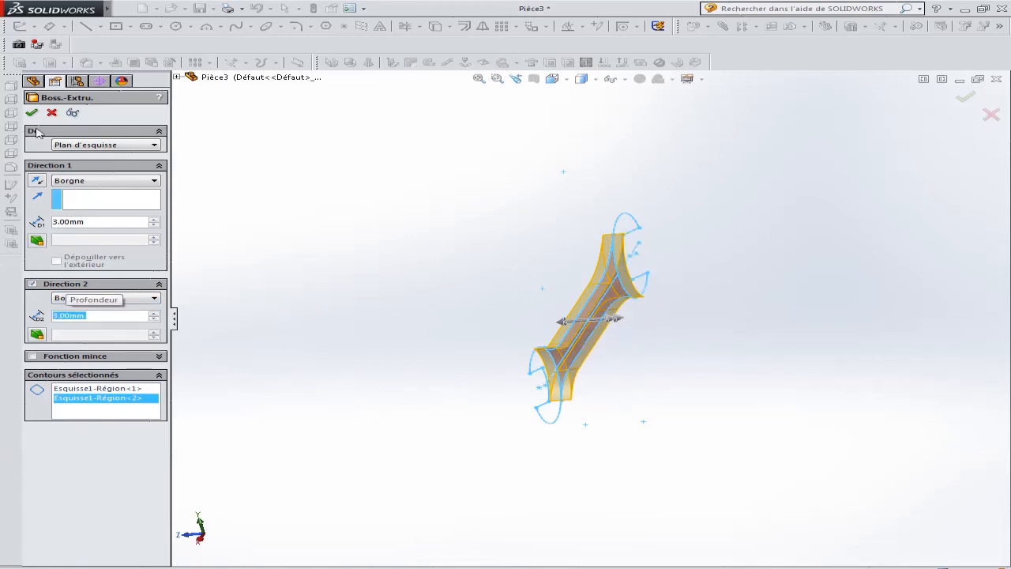
scroll(382, 283, down, 1)
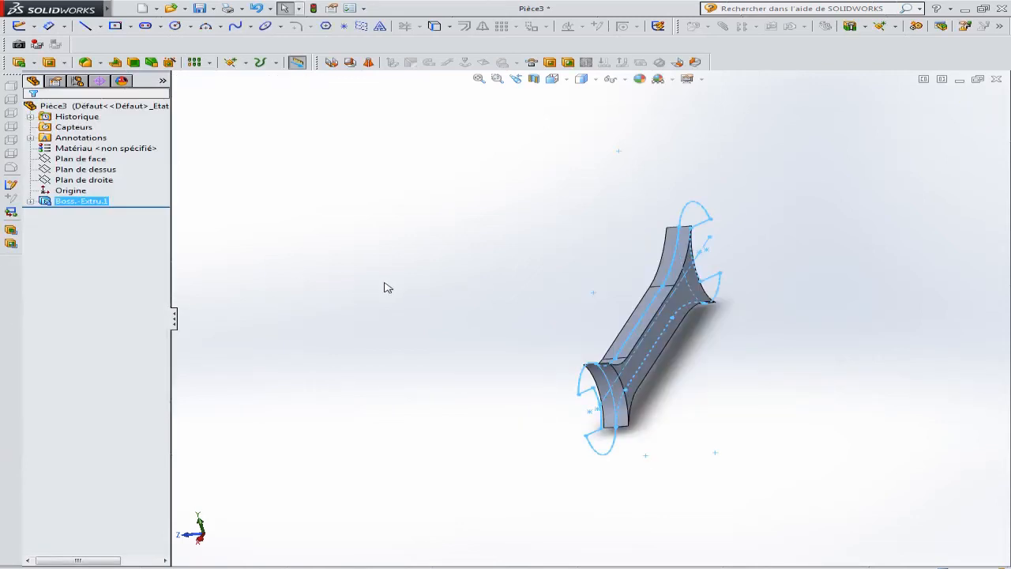
mouse_move(384, 282)
middle_down()
mouse_move(514, 283)
mouse_move(560, 253)
middle_up()
click(603, 248)
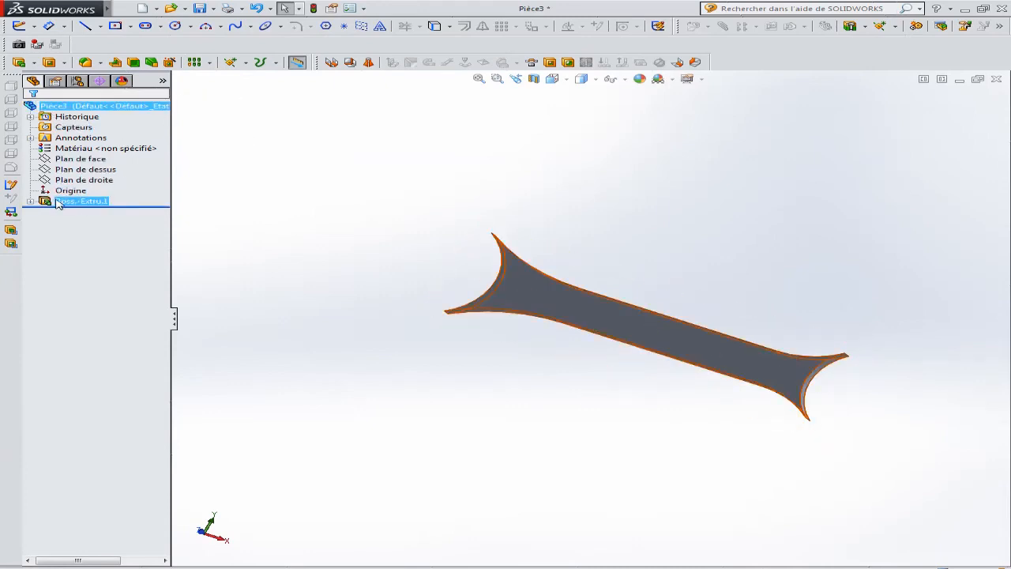
Start a second boss extrusion from the handle's sketch, selecting the four regions that form the two jaw heads.
click(30, 201)
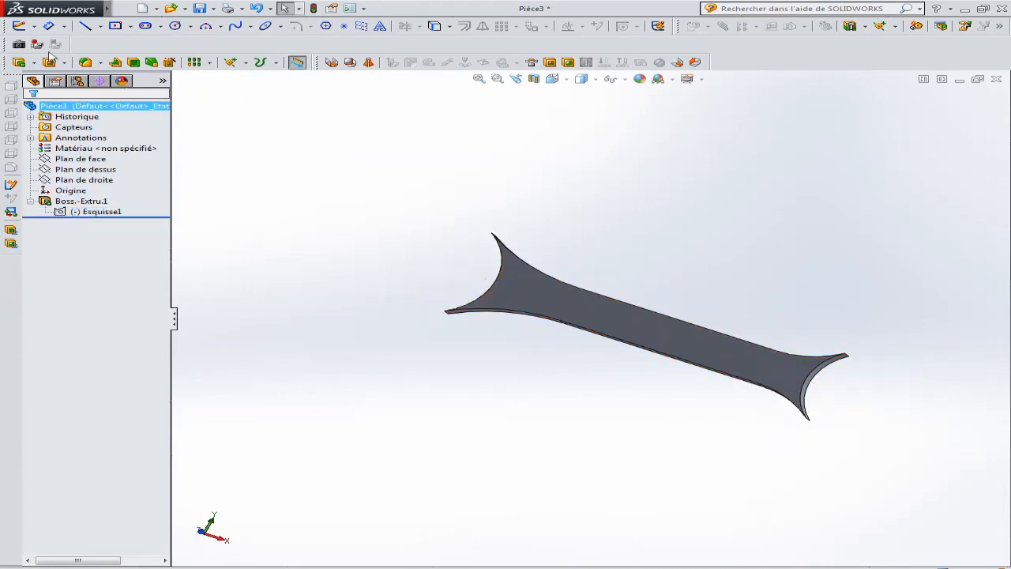
click(19, 63)
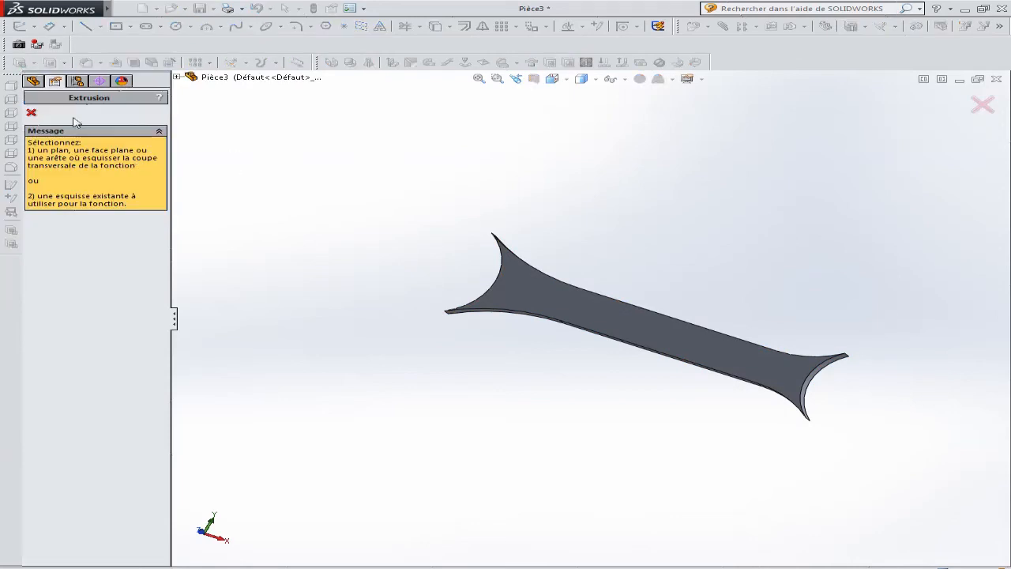
click(31, 113)
click(87, 211)
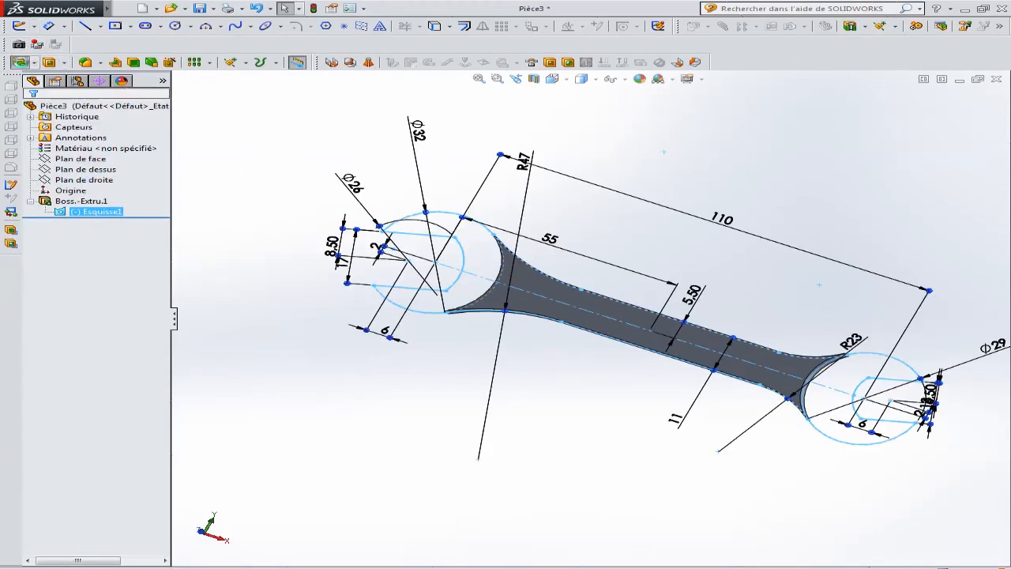
click(19, 63)
click(488, 267)
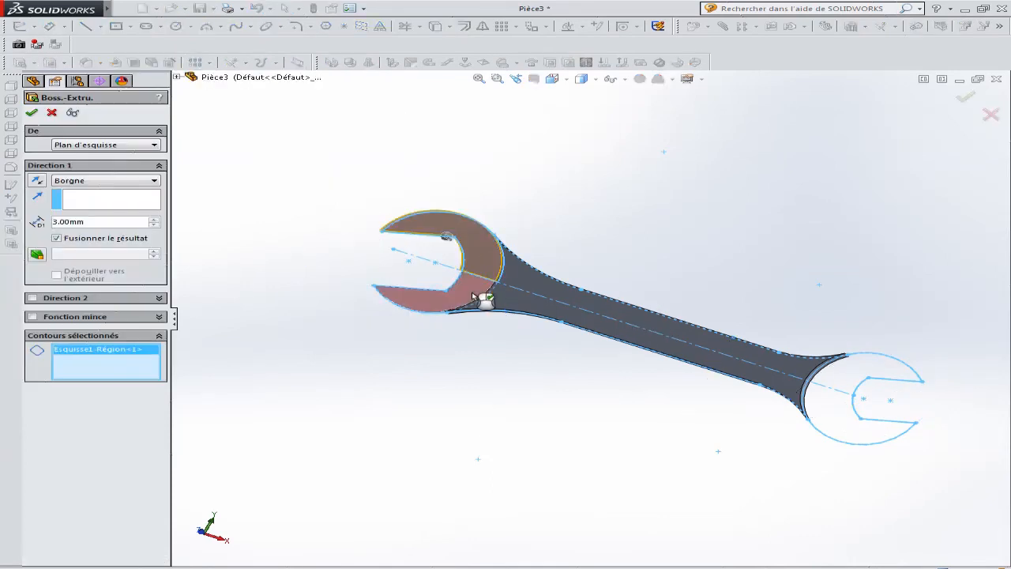
click(482, 291)
click(830, 401)
click(837, 371)
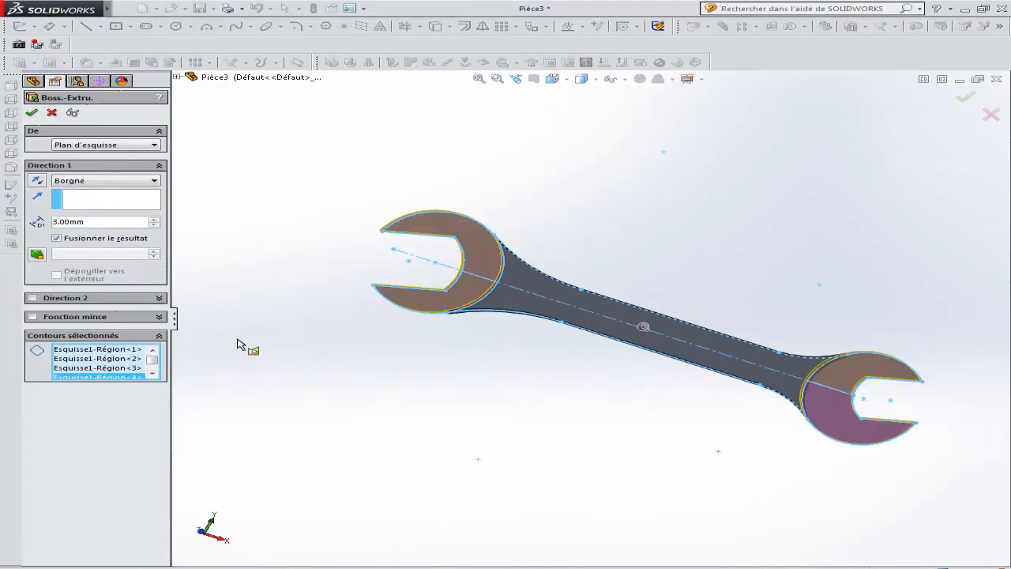
Extrude the jaw head regions 4 mm in each of the two directions and finish the feature.
click(33, 298)
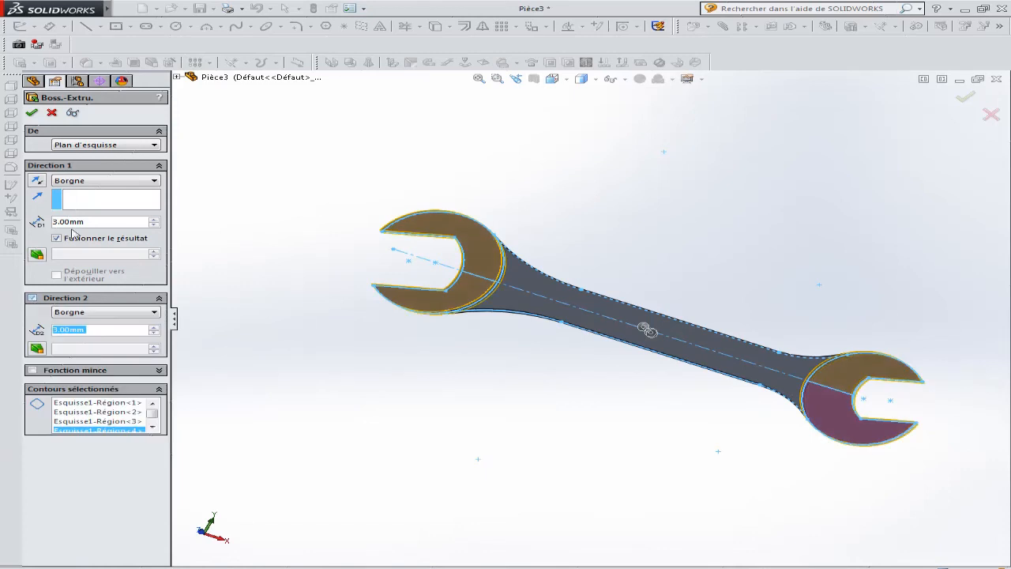
text(4)
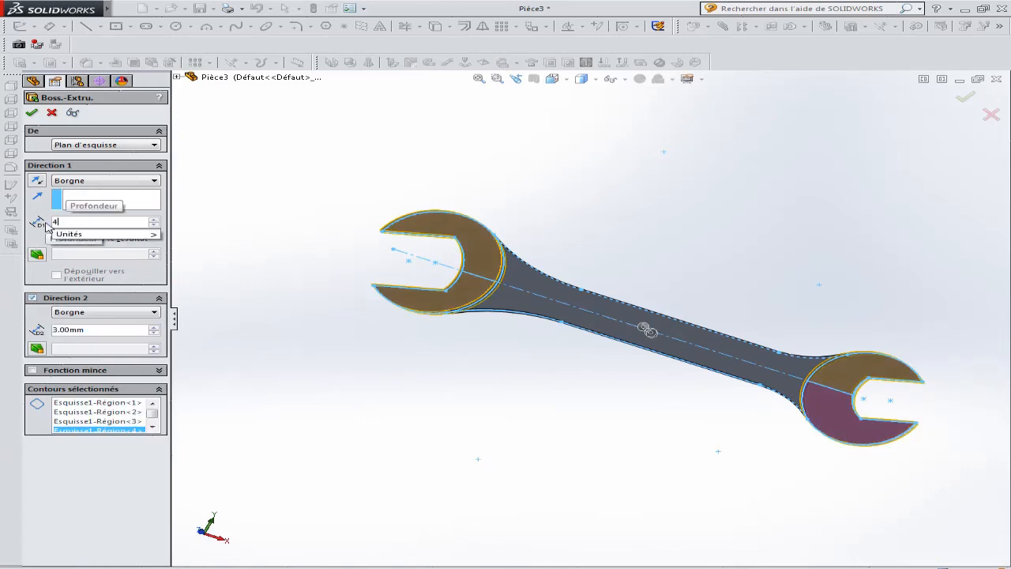
click(50, 330)
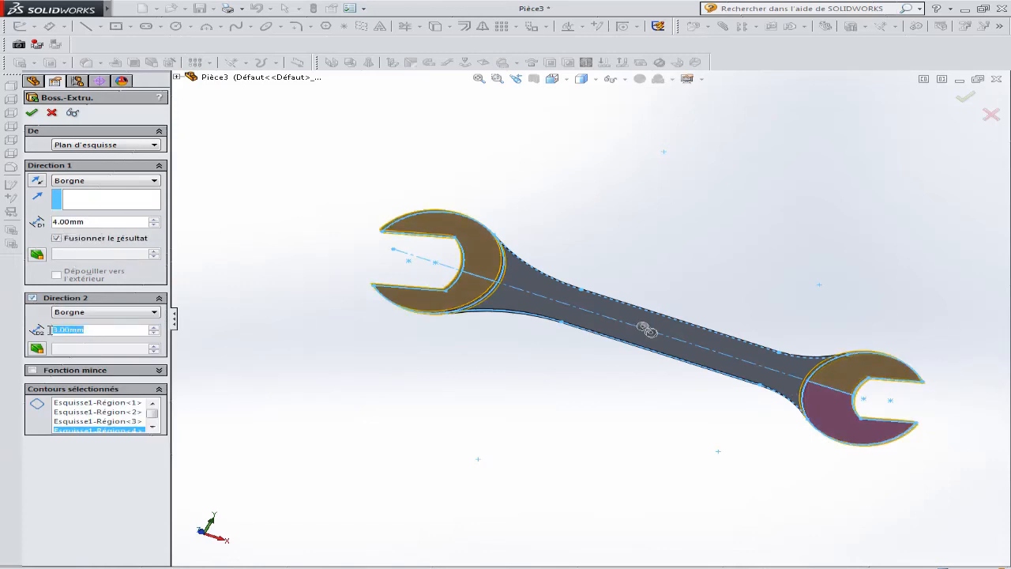
text(4)
key(Return)
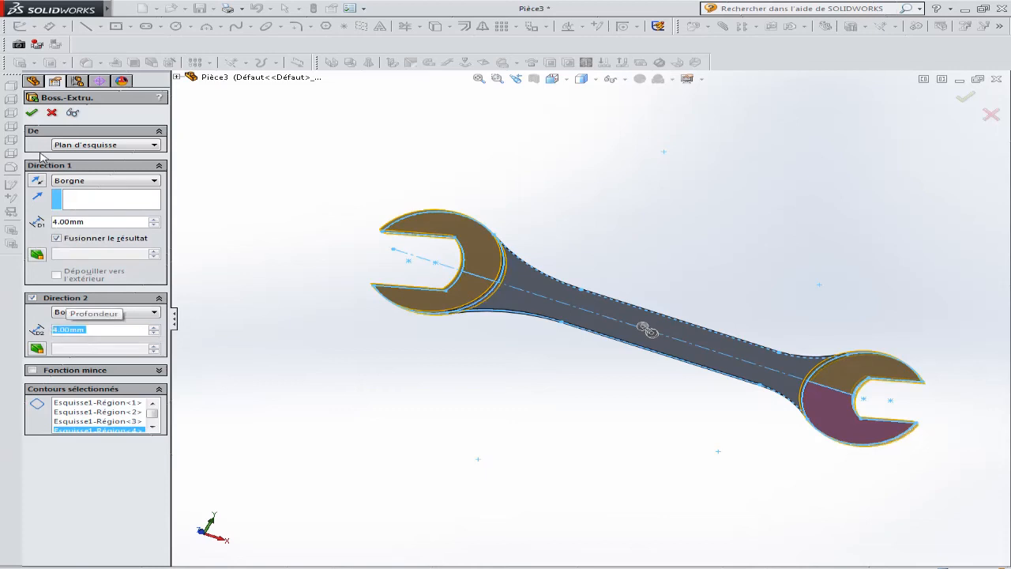
click(31, 114)
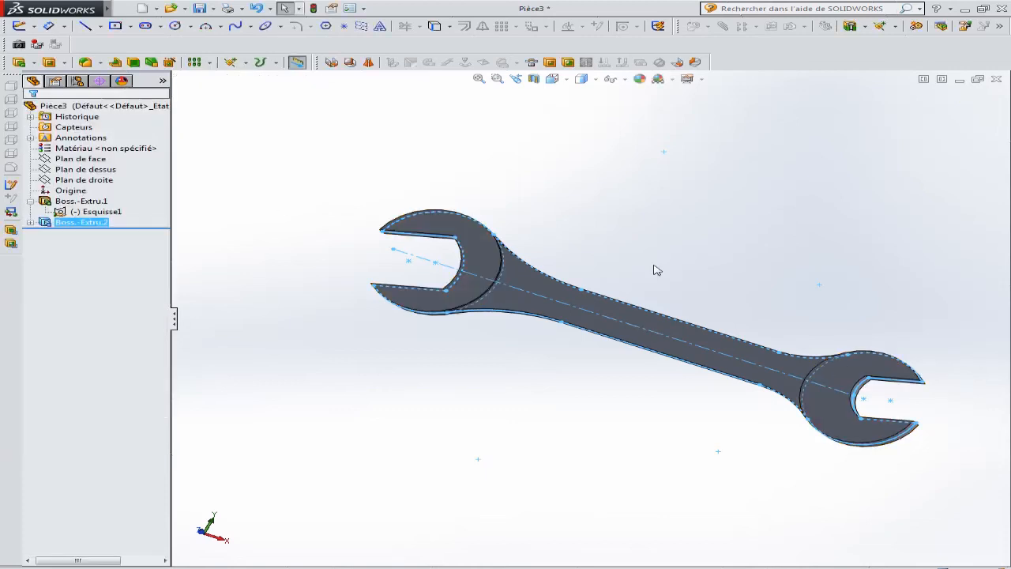
click(676, 267)
Start a fillet with a 0.5 mm radius on the long straight edge of the handle's front face.
middle_drag(734, 244, 555, 343)
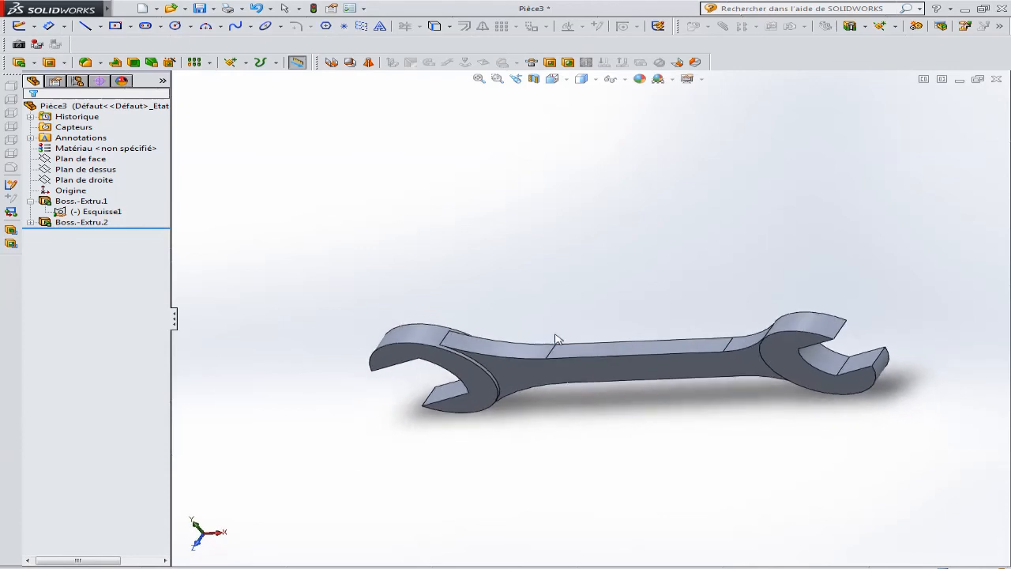
click(90, 63)
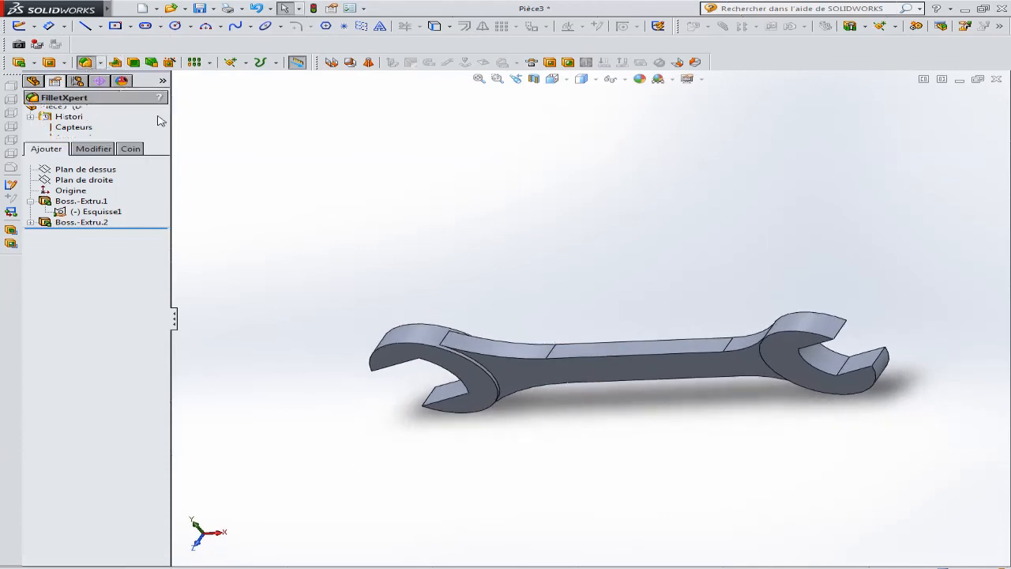
scroll(571, 335, down, 5)
click(640, 365)
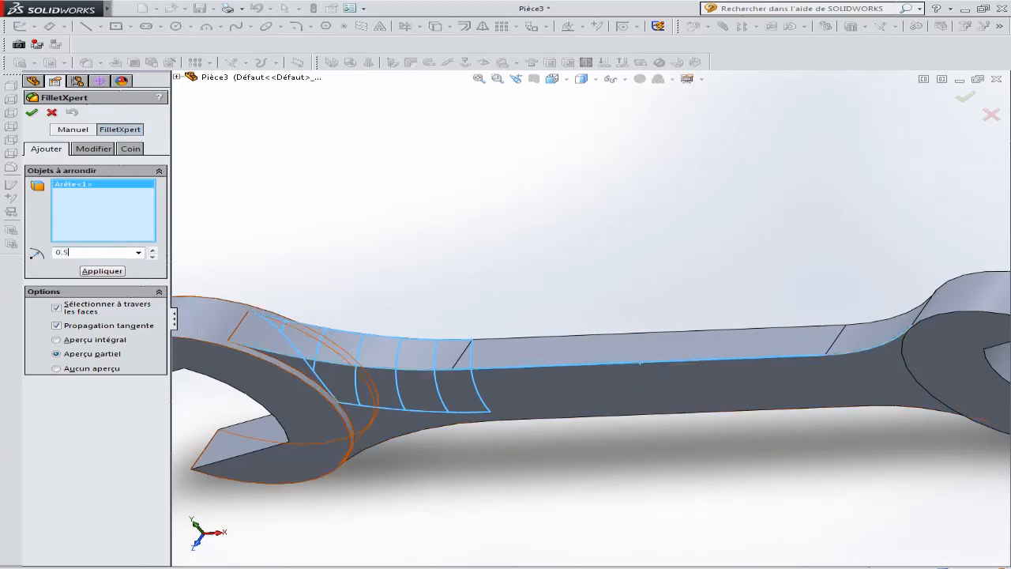
key(Return)
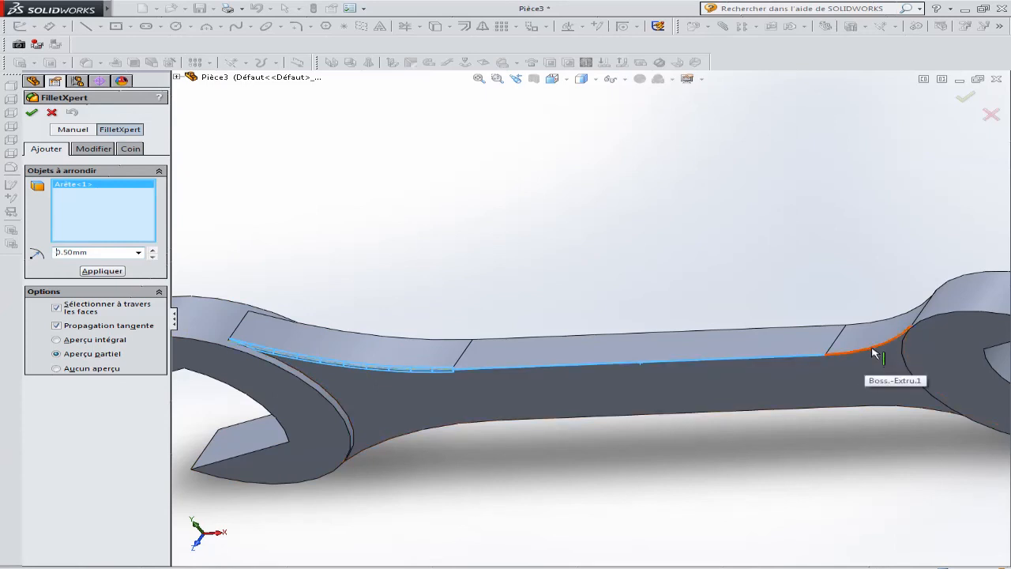
Add the handle's remaining curved and straight edges and the outer edges of both heads on this face to the fillet.
click(871, 358)
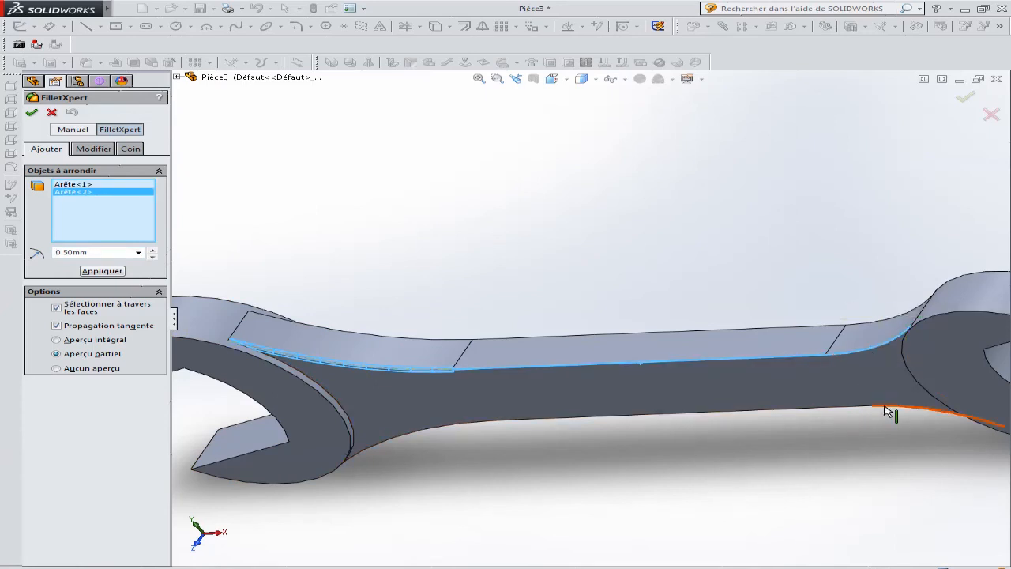
click(873, 412)
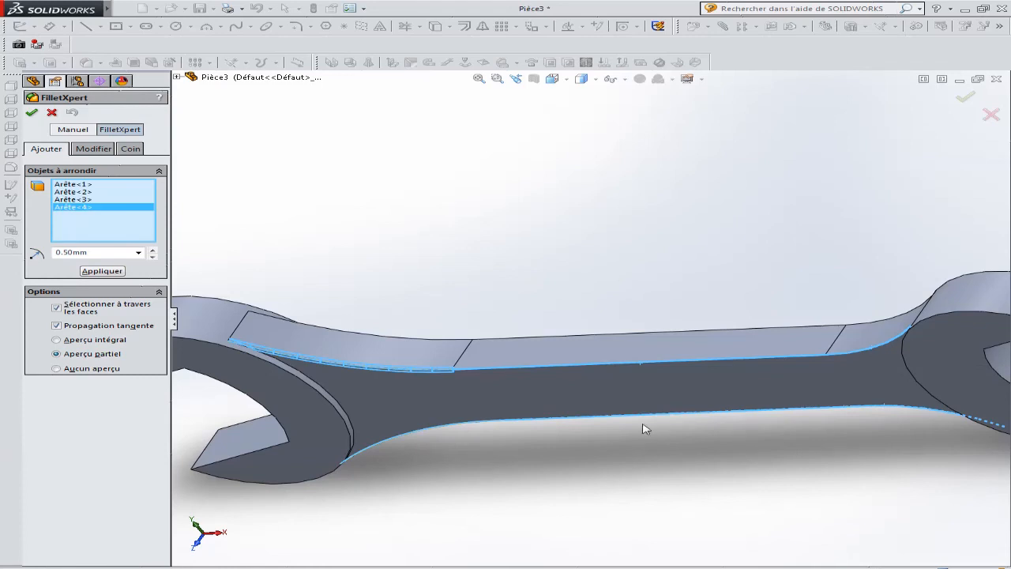
click(424, 434)
click(424, 434)
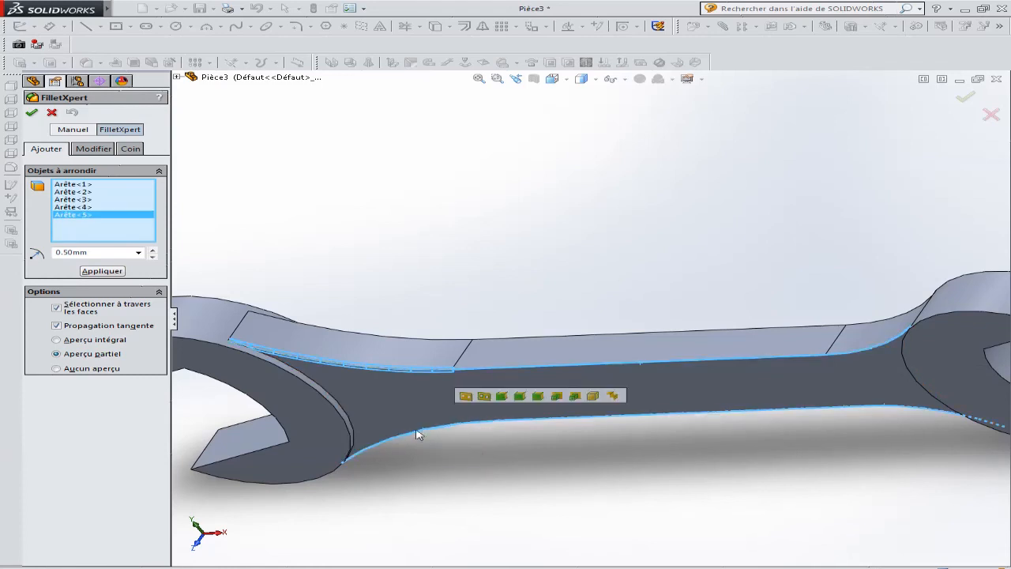
click(348, 433)
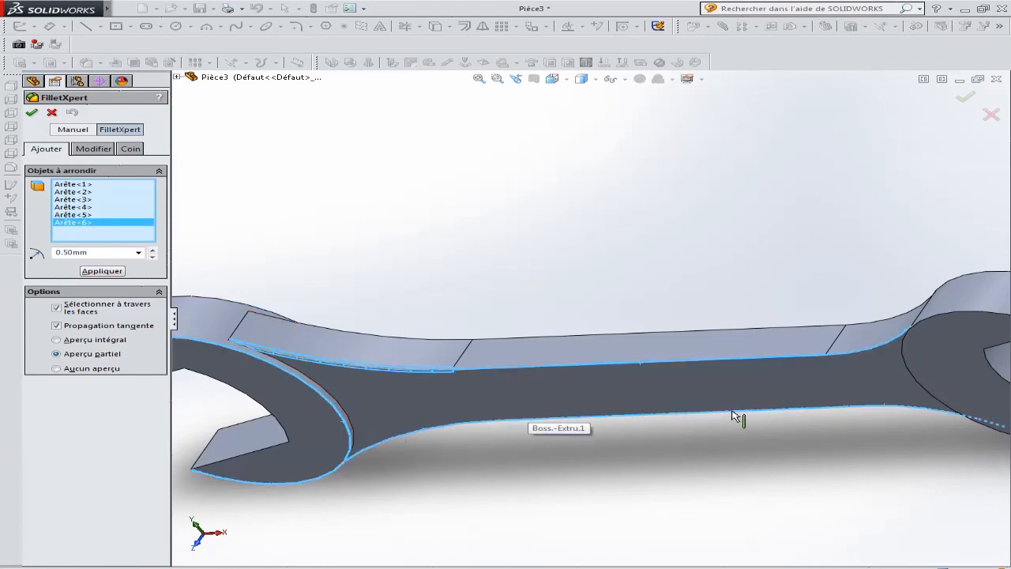
click(925, 387)
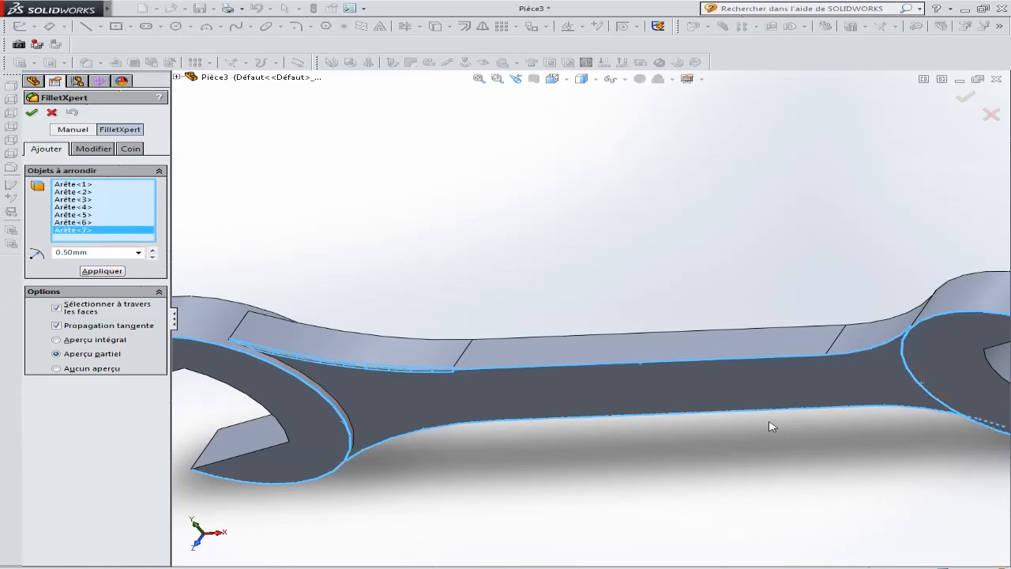
Add the outer edges of both heads and the edges along one side of the handle on the opposite face to the fillet.
middle_drag(771, 423, 703, 528)
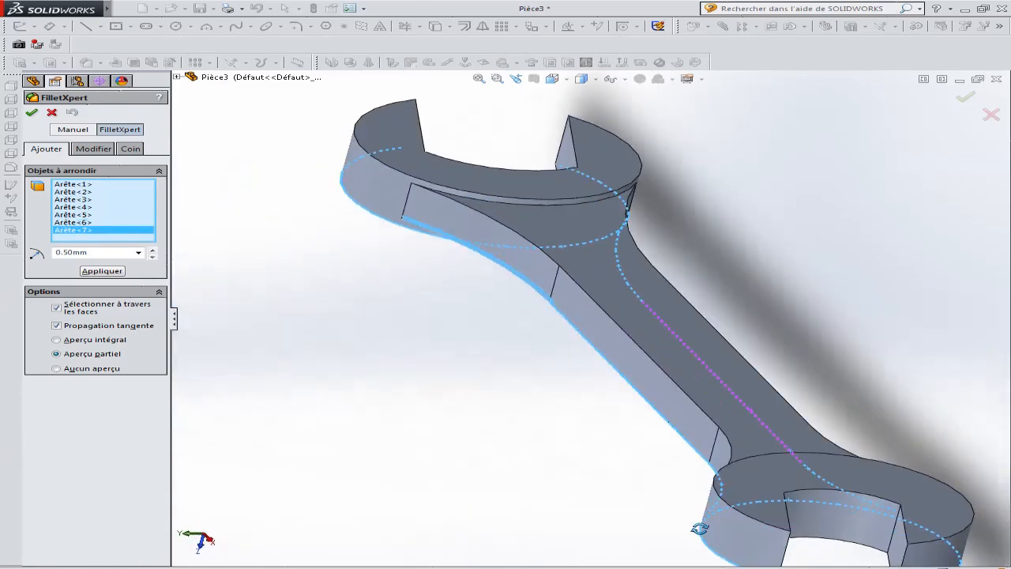
click(757, 458)
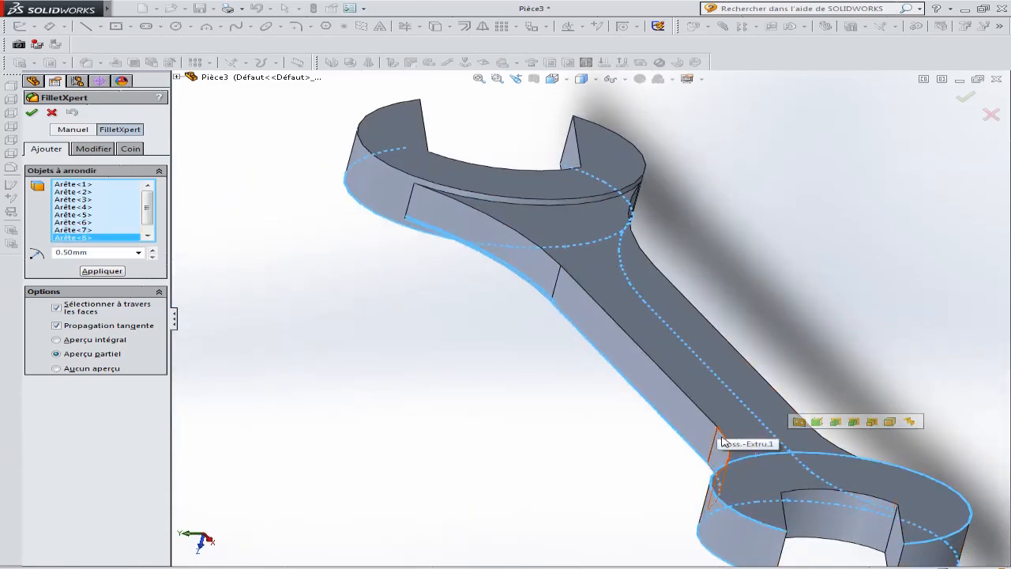
click(722, 441)
click(708, 413)
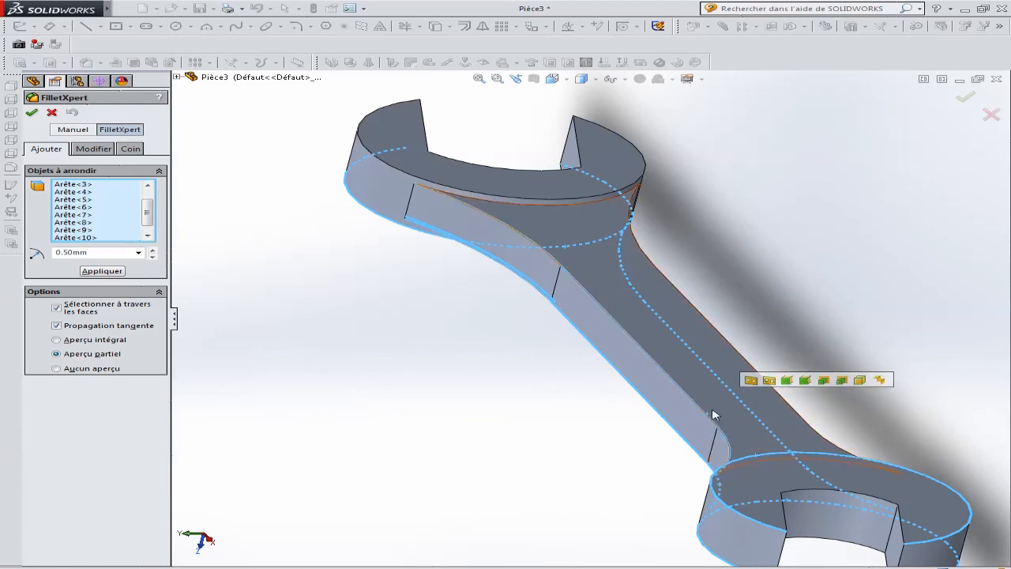
click(527, 239)
click(517, 199)
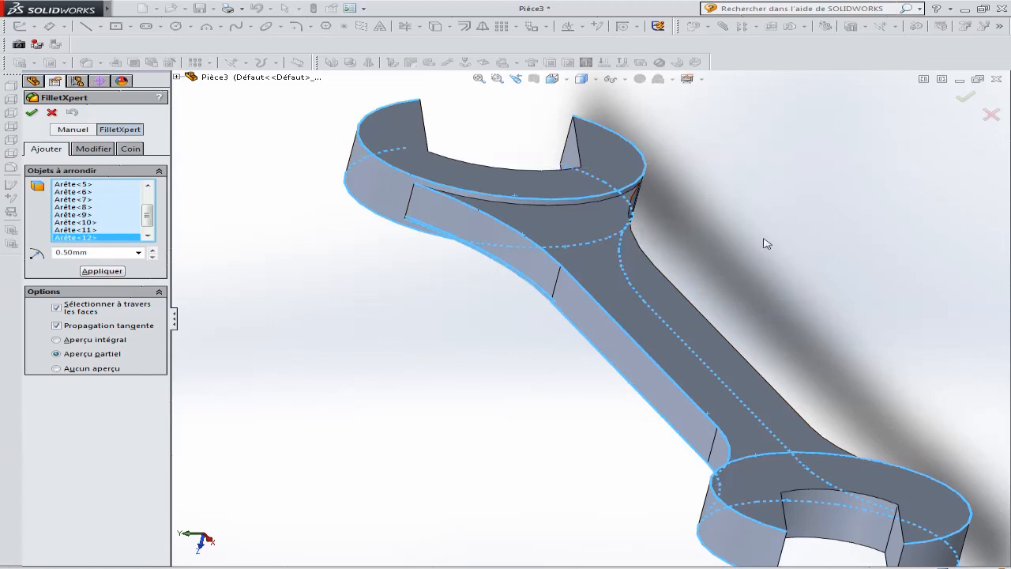
Add the three remaining edges along the handle's other side and finish the 0.5 mm fillet.
middle_drag(767, 239, 625, 210)
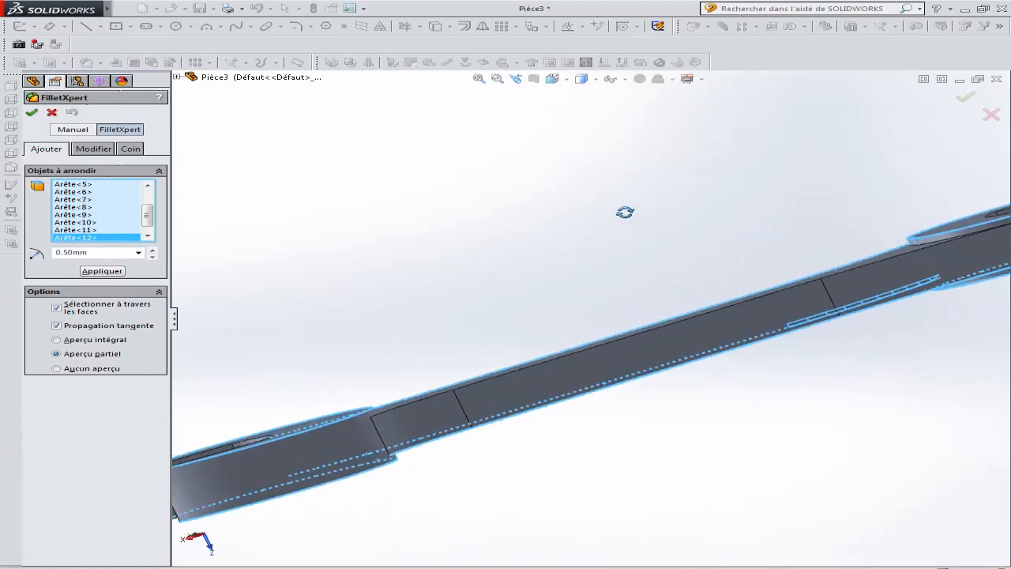
click(873, 270)
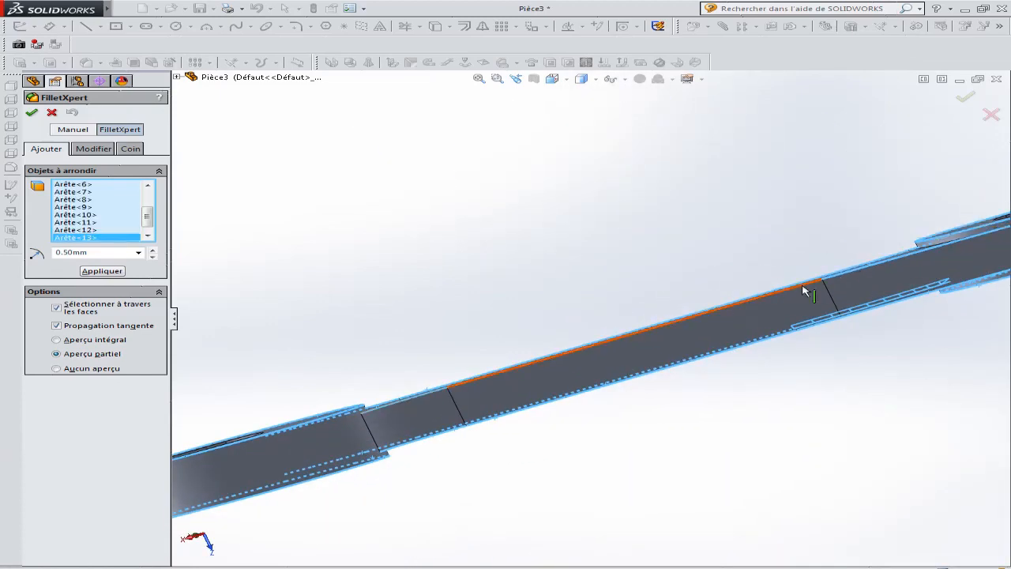
click(400, 410)
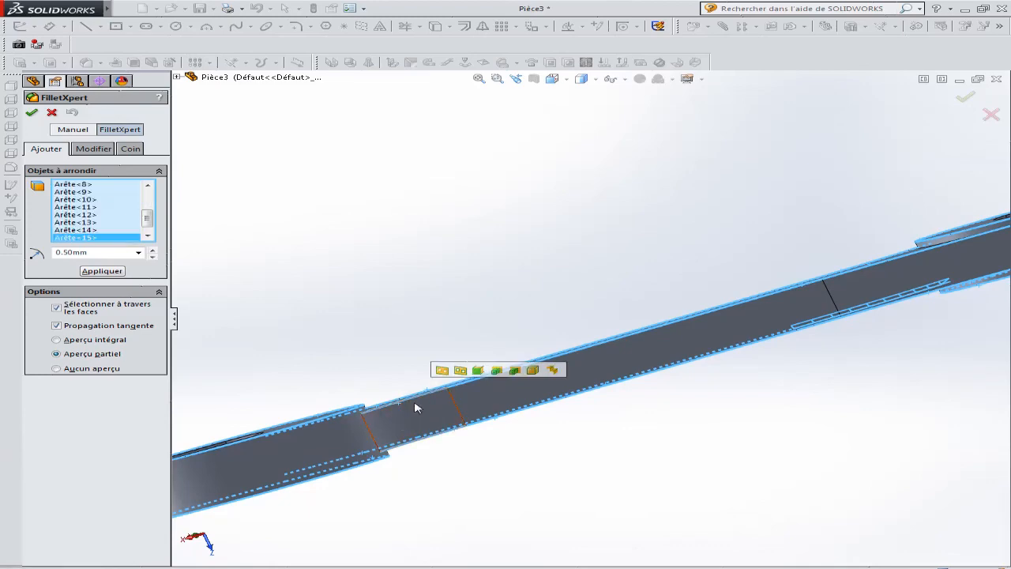
click(32, 113)
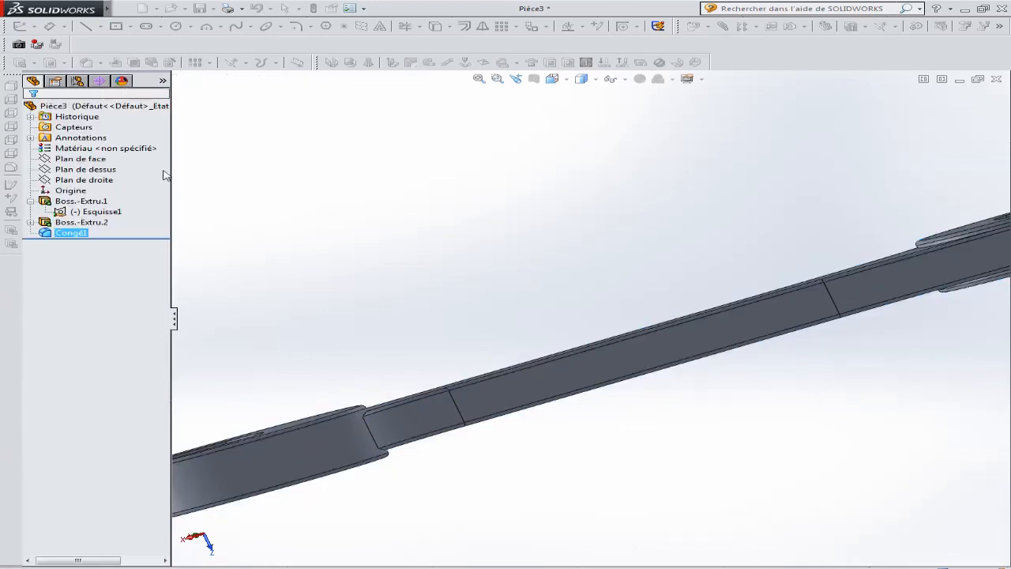
Try the "Spot doux" scene on the filleted wrench and apply the "Toit" scene instead.
middle_drag(531, 284, 350, 319)
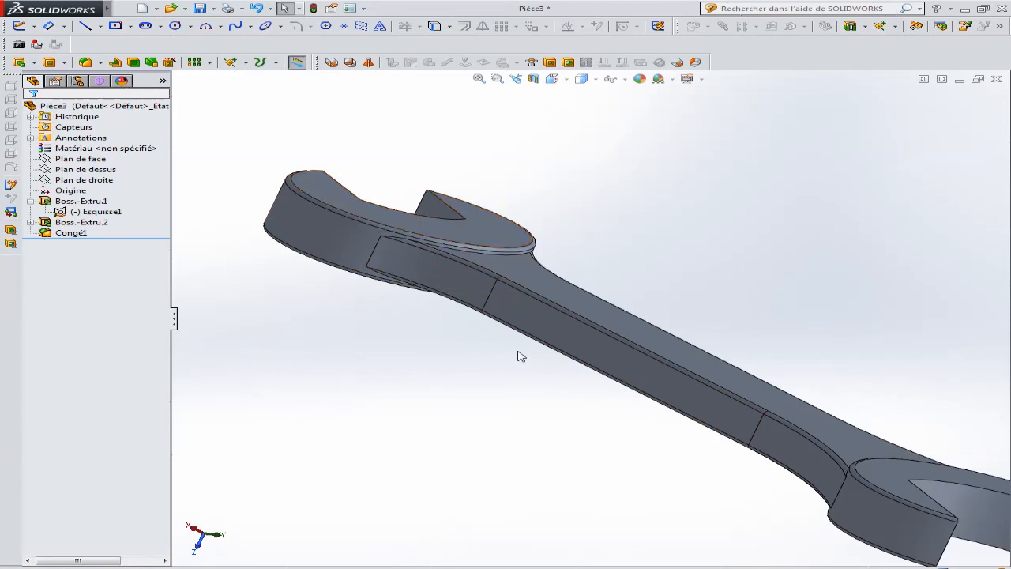
scroll(533, 346, up, 3)
middle_drag(640, 424, 135, 276)
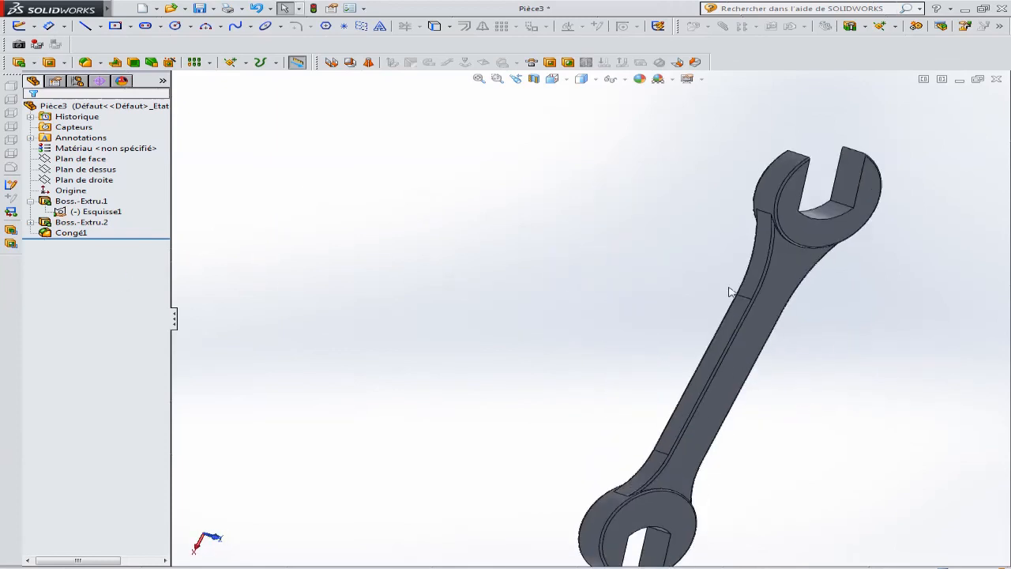
middle_drag(889, 211, 450, 444)
scroll(715, 415, up, 2)
scroll(798, 397, down, 1)
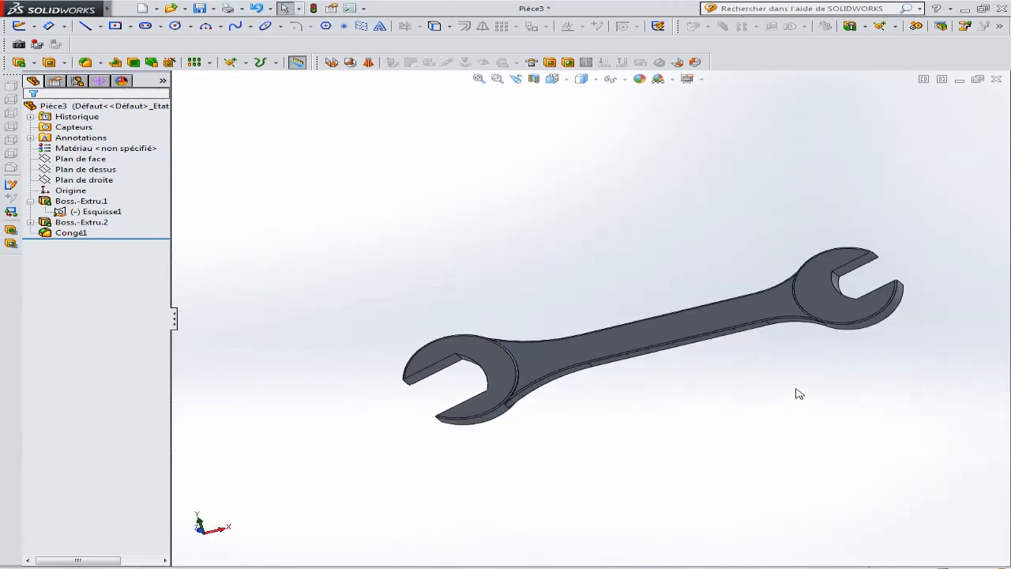
click(672, 79)
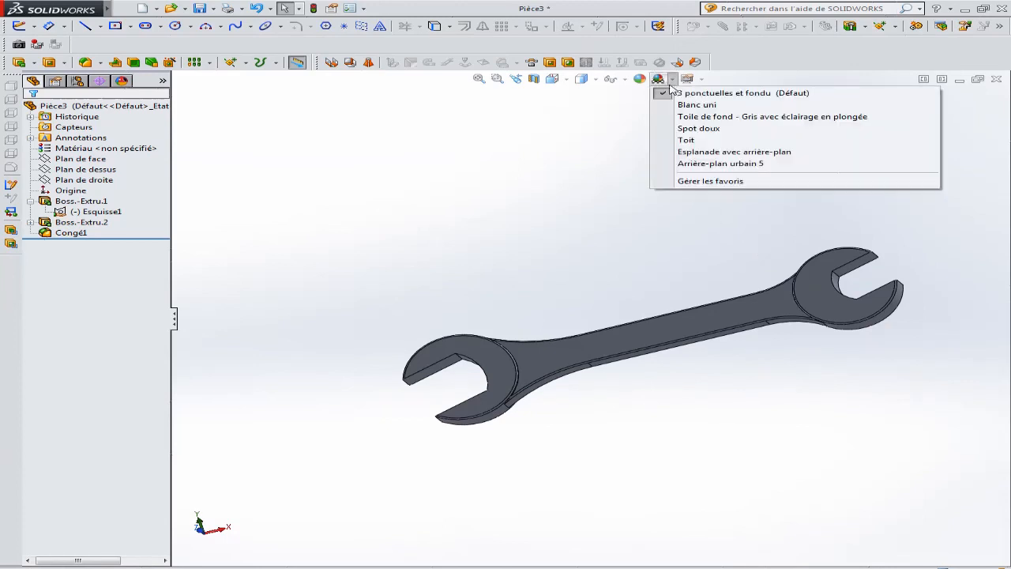
click(698, 129)
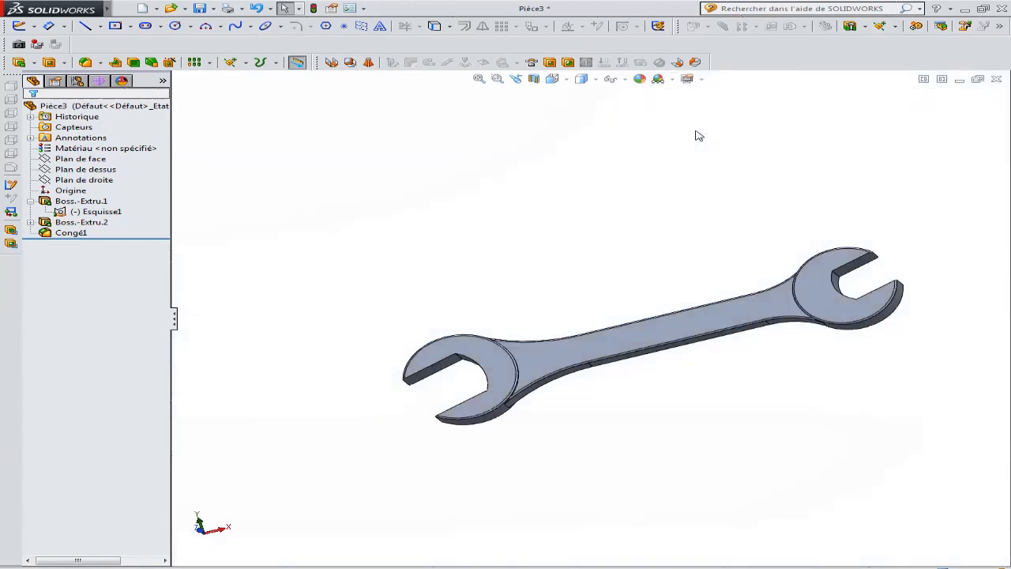
click(671, 79)
click(692, 139)
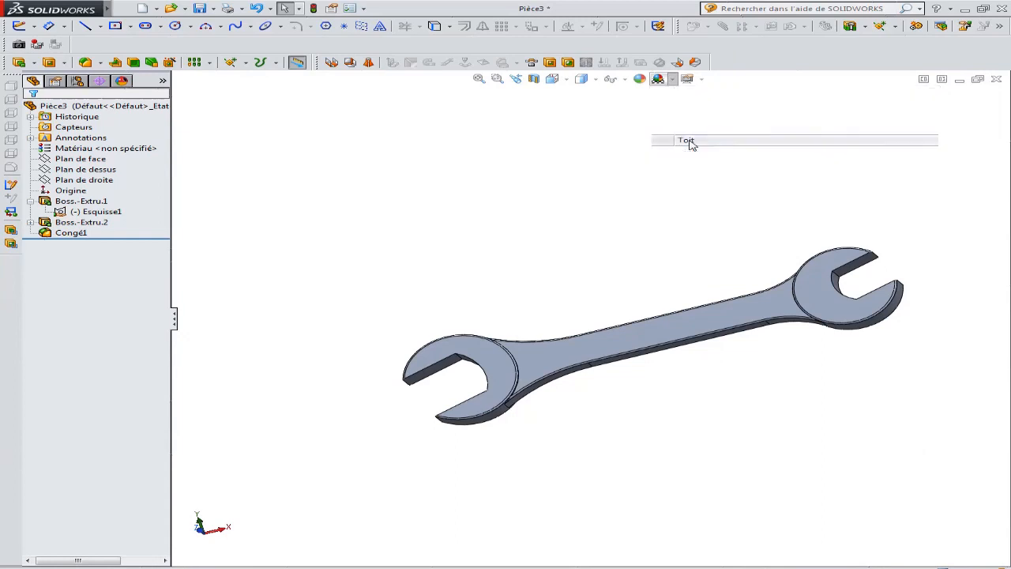
middle_drag(711, 186, 672, 153)
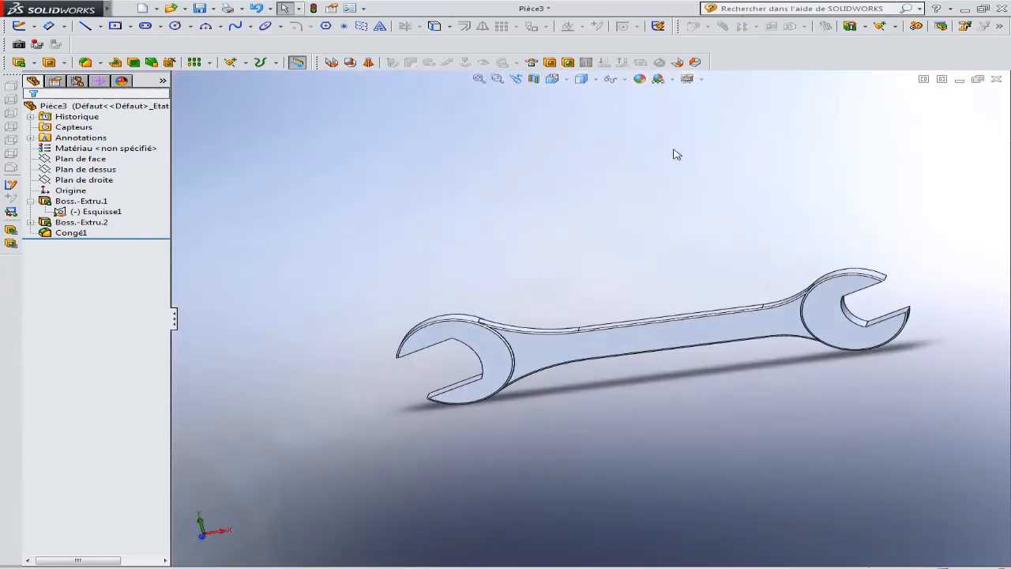
Edit the appearance of the whole part, choosing an orange colour with RGB 255, 209, 15.
click(640, 80)
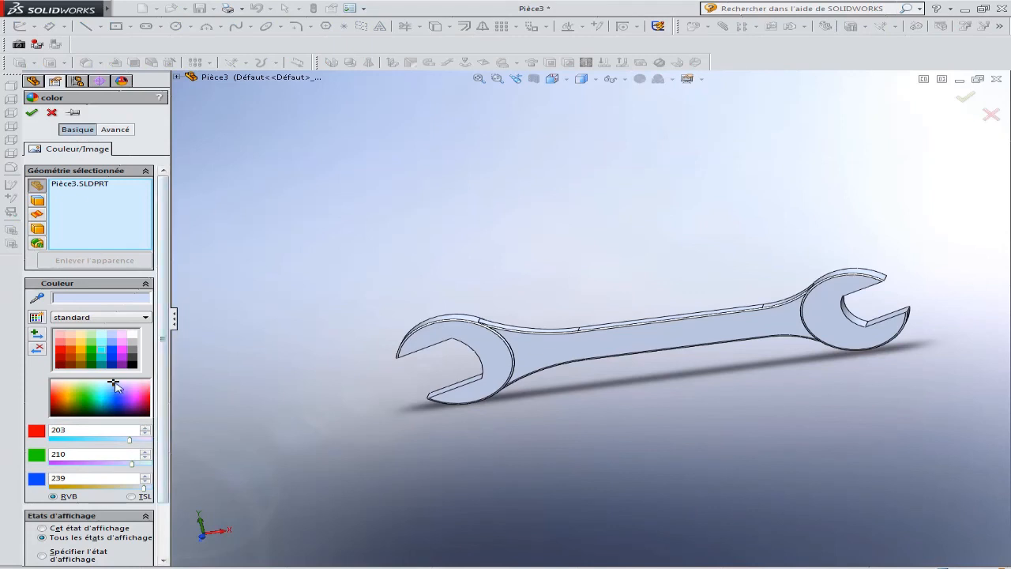
drag(113, 387, 65, 402)
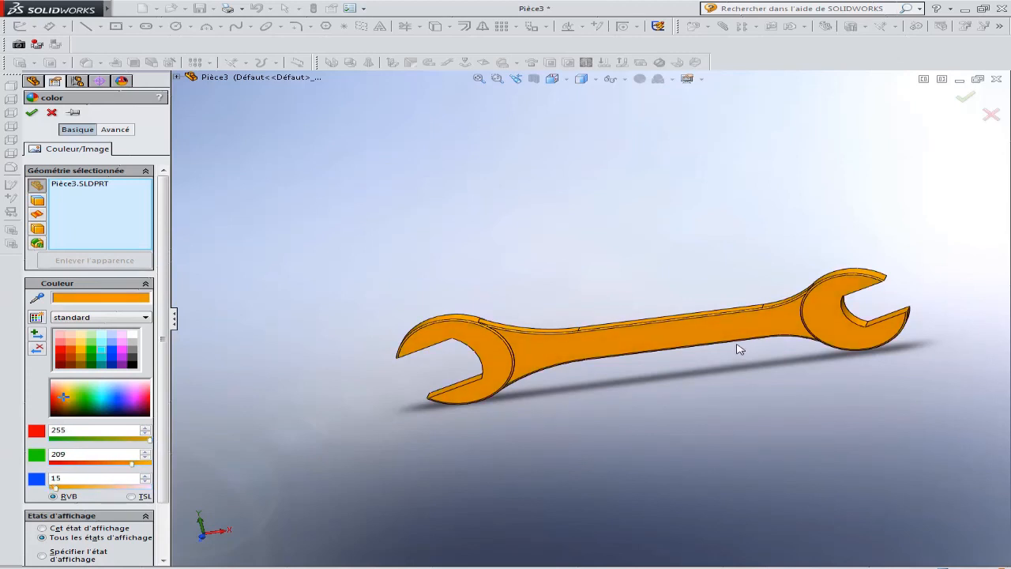
middle_drag(738, 350, 497, 440)
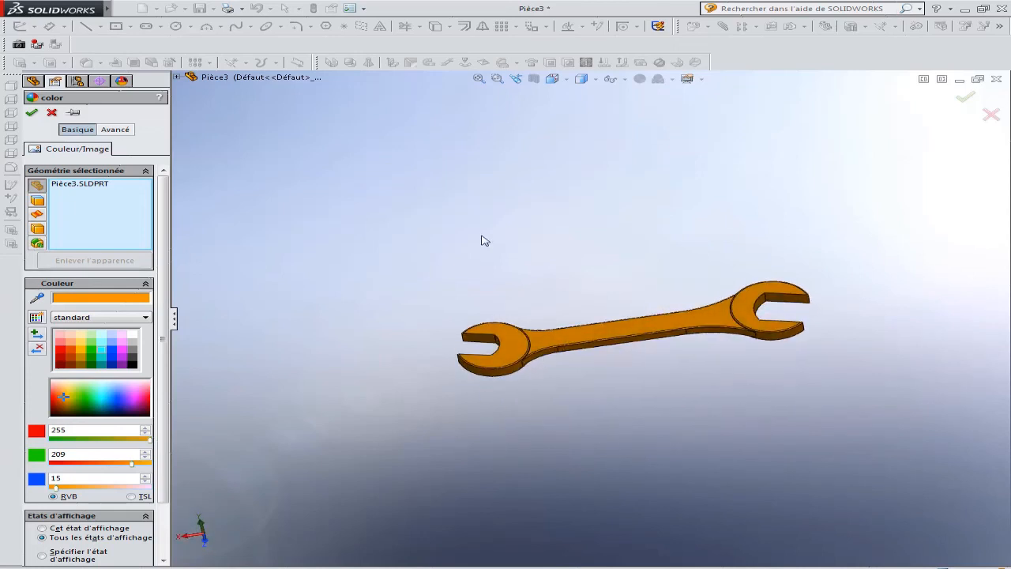
mouse_move(500, 6)
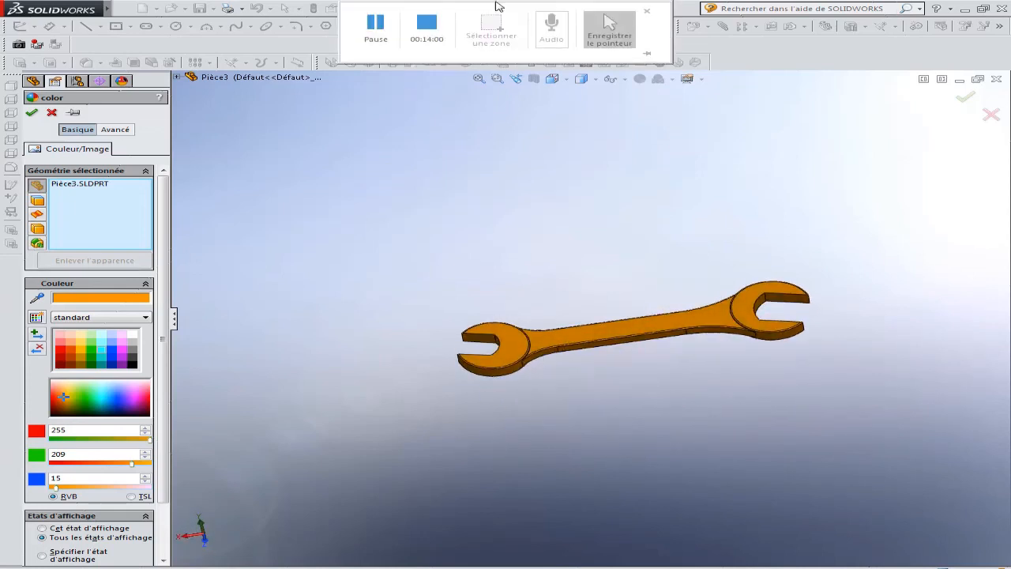